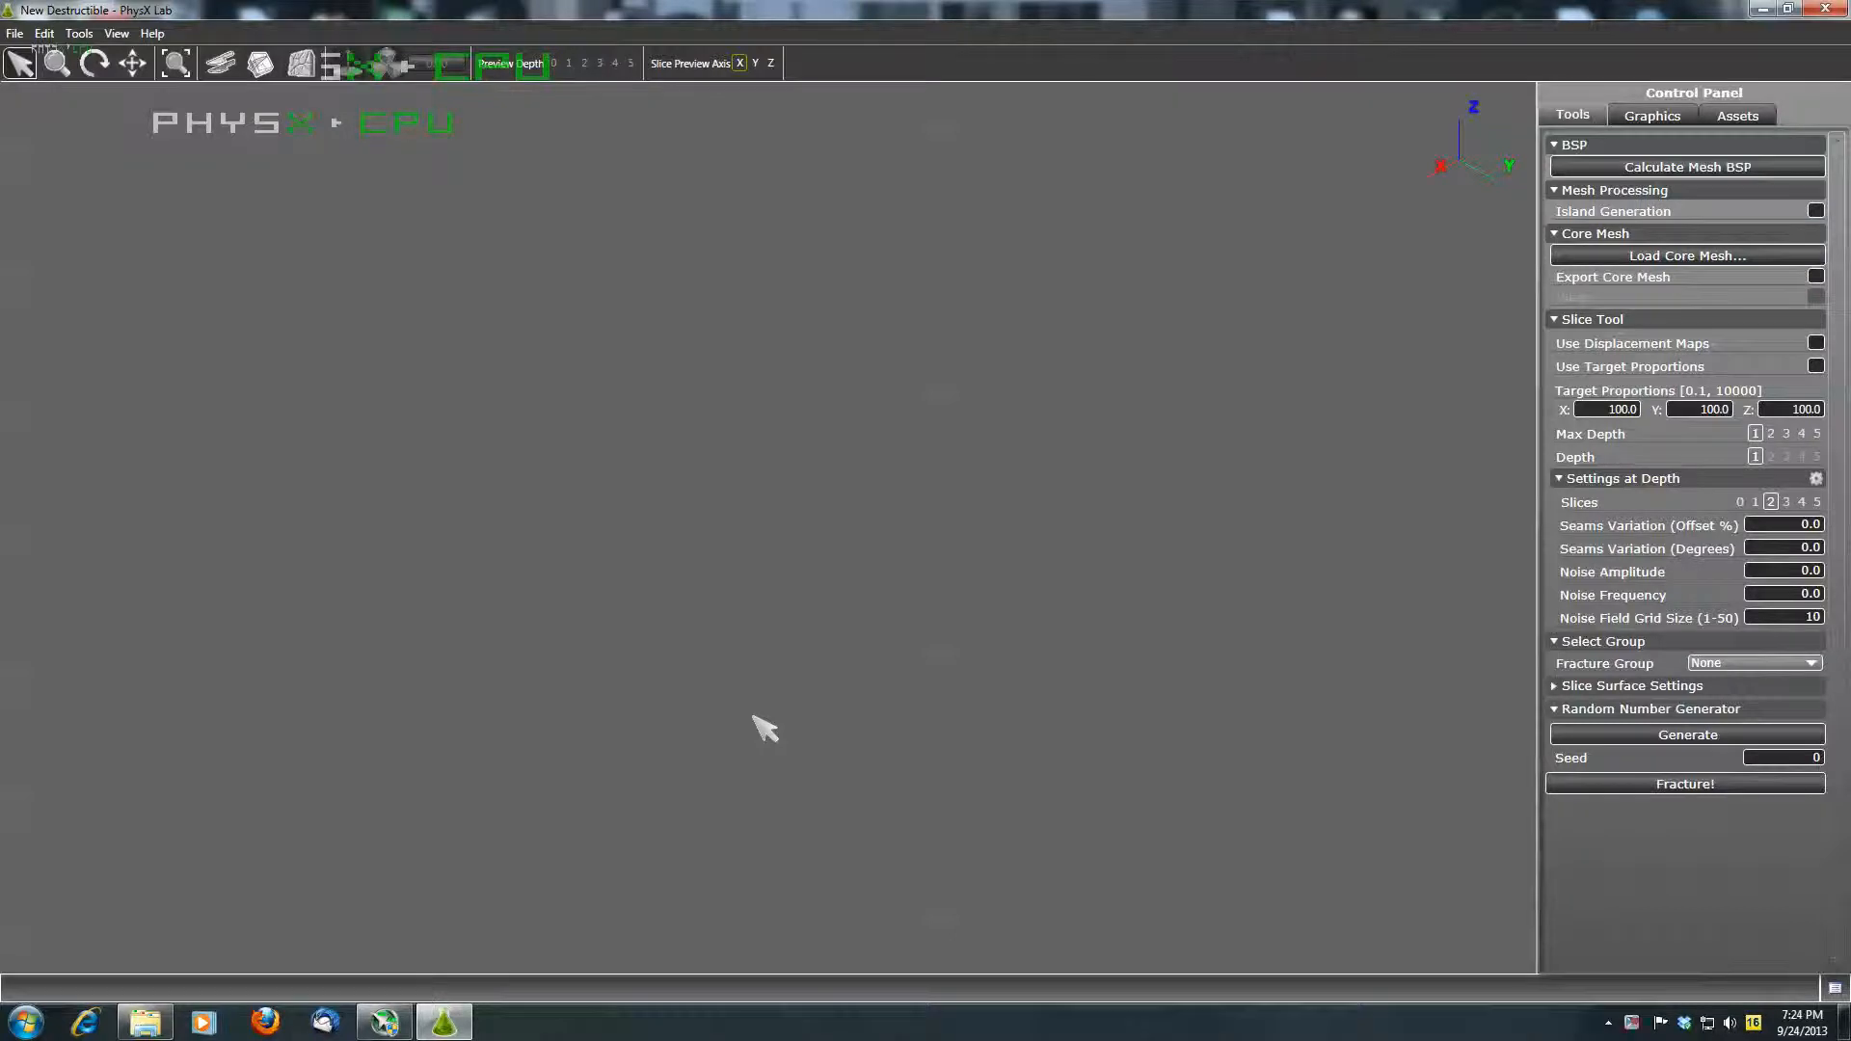
Step: Import the f16 object file from the Unrendered Models folder as the 3D mesh
click(15, 35)
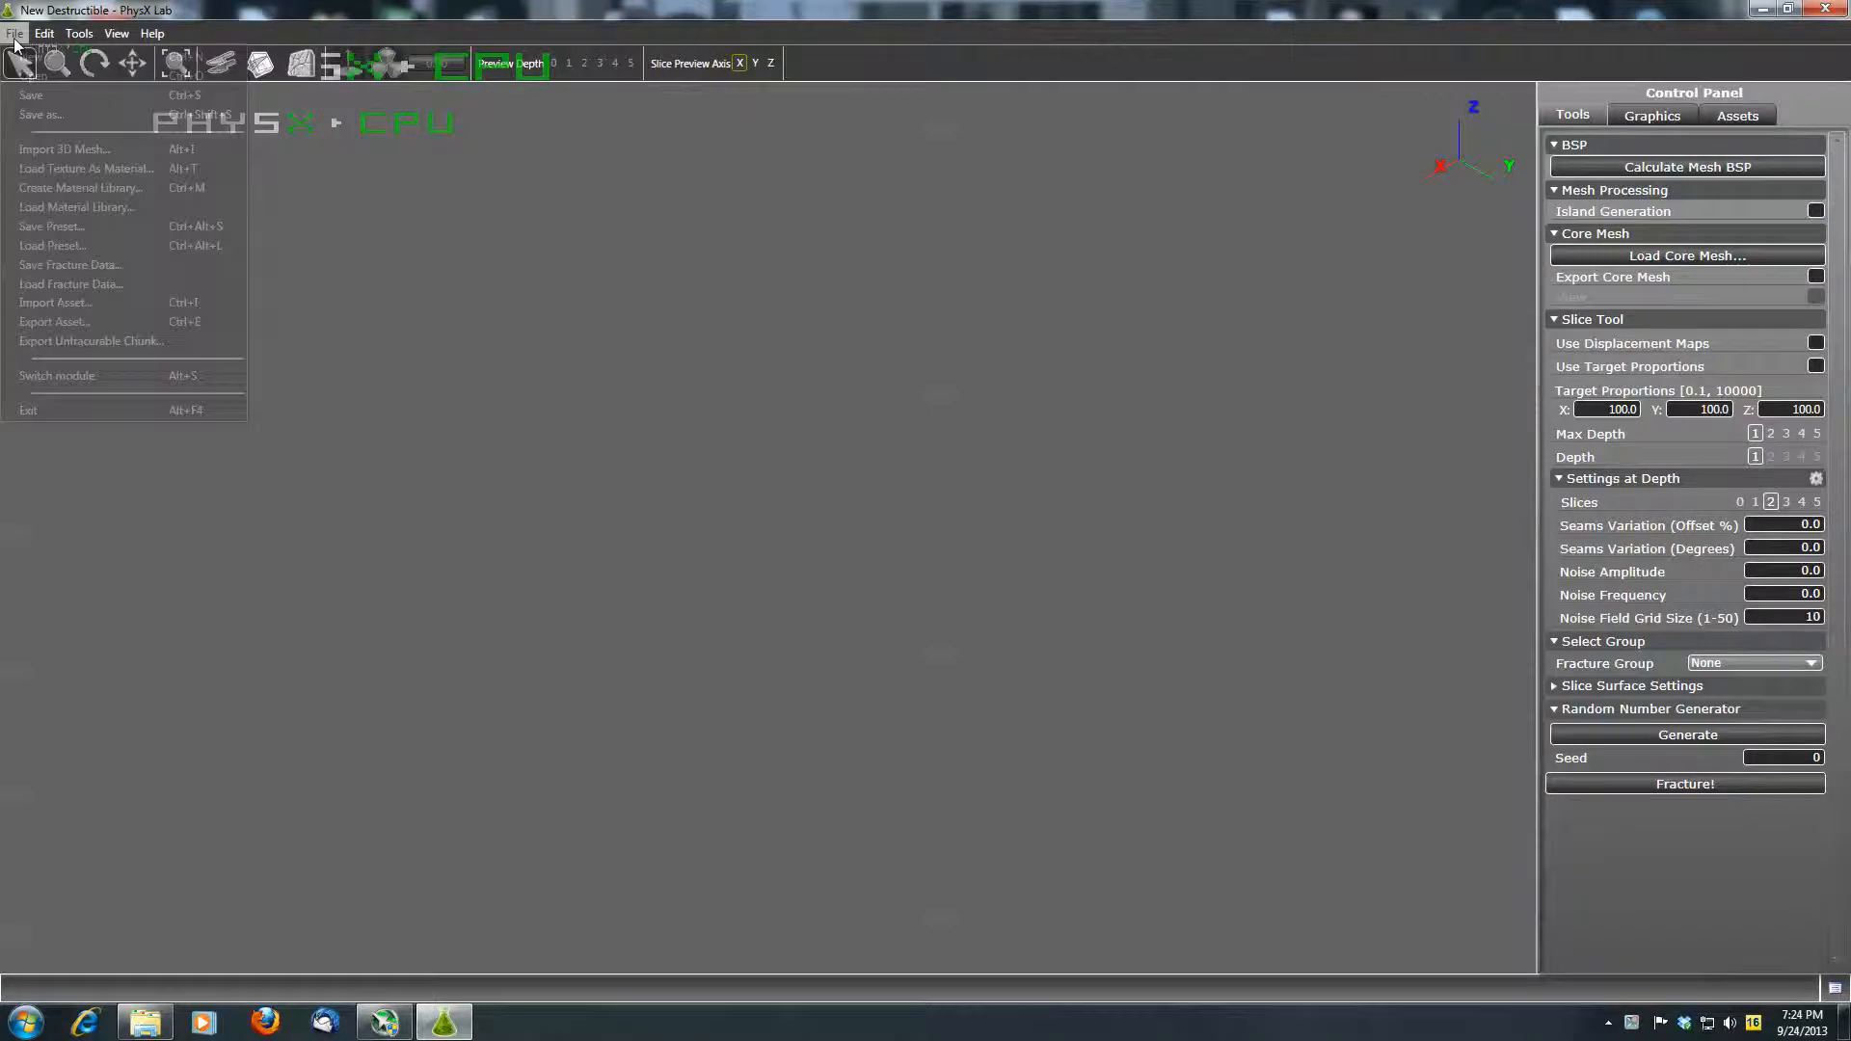
click(59, 148)
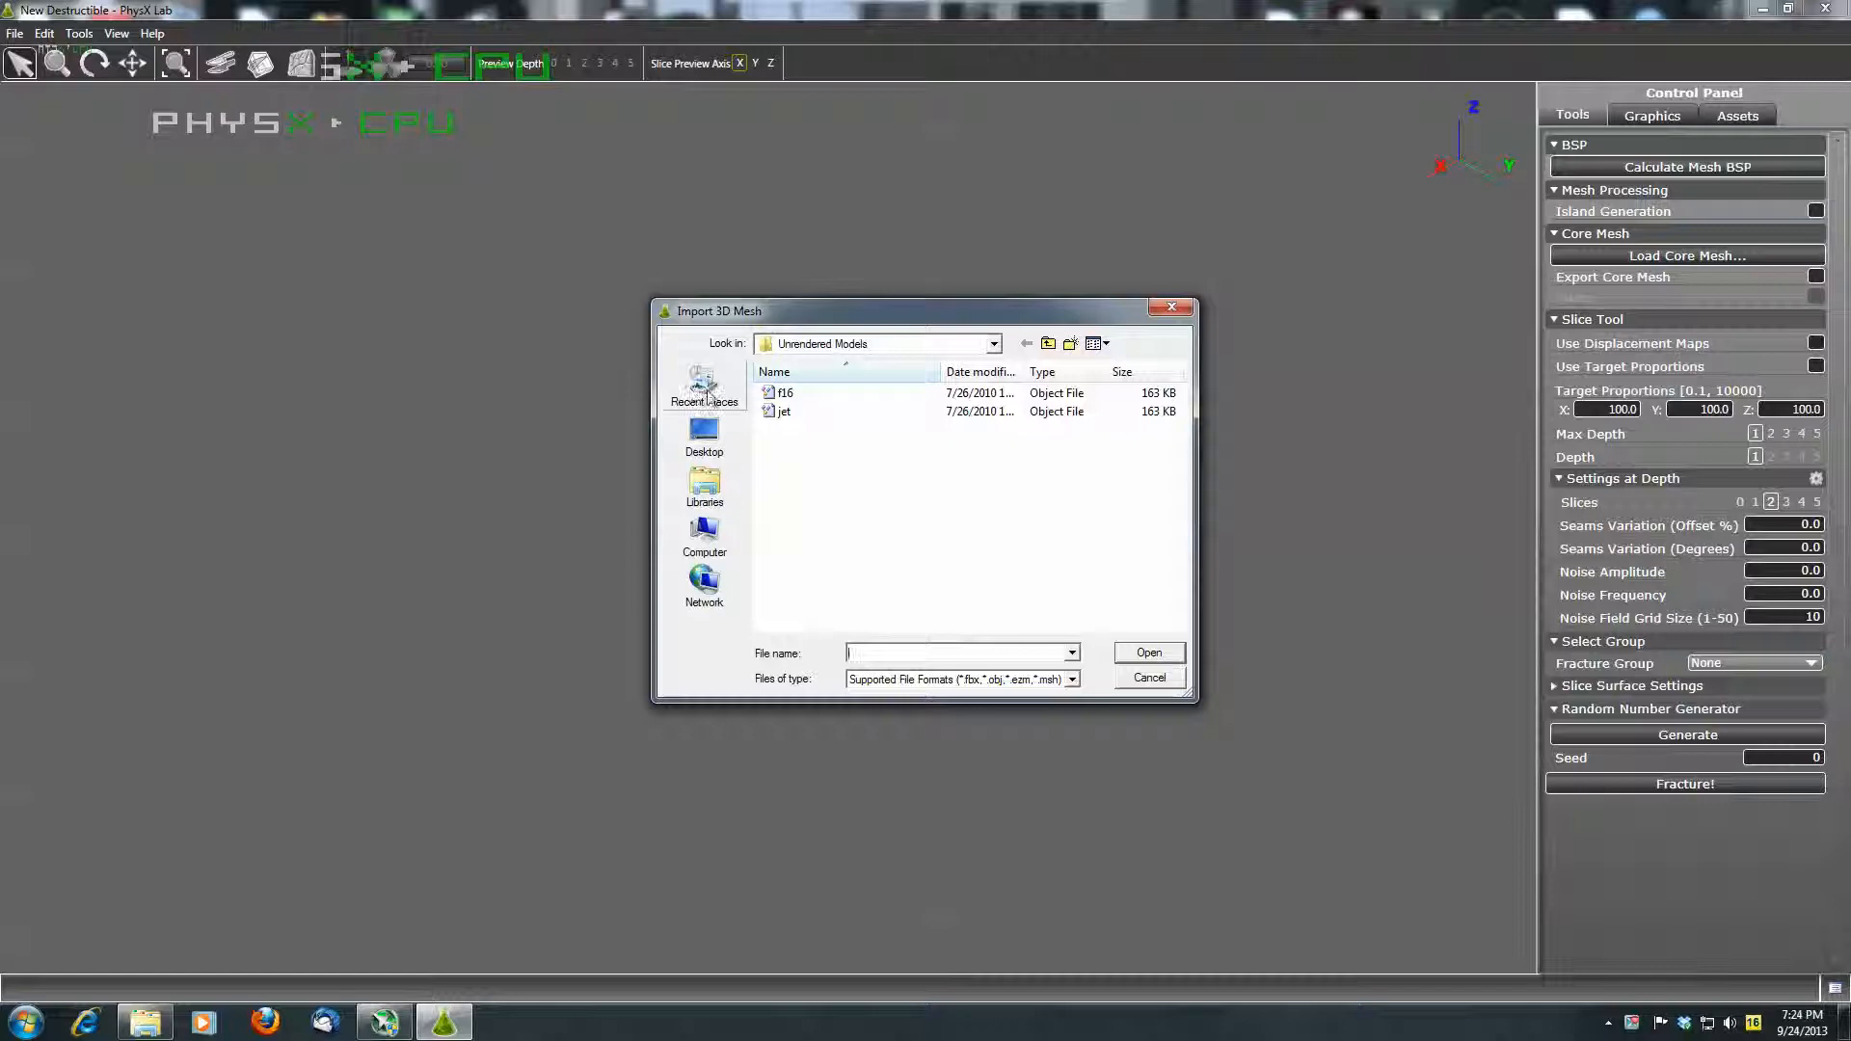
click(776, 396)
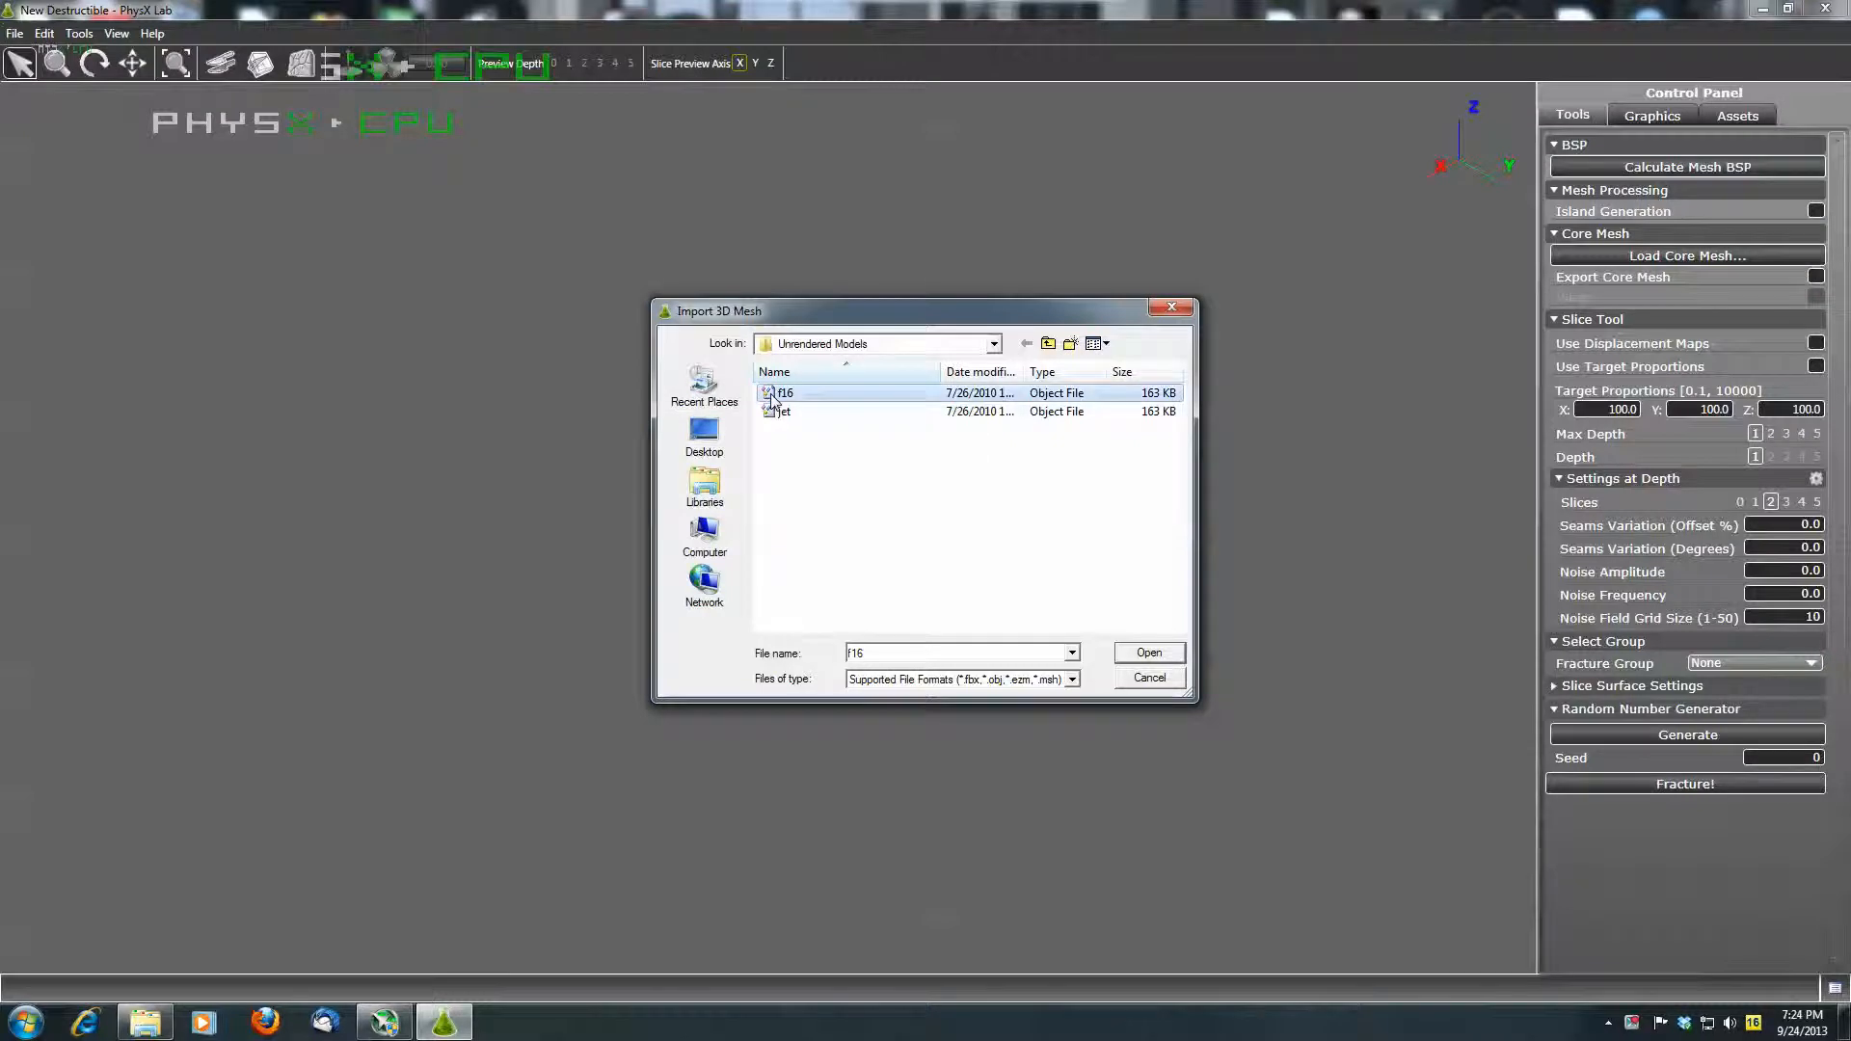
click(1124, 657)
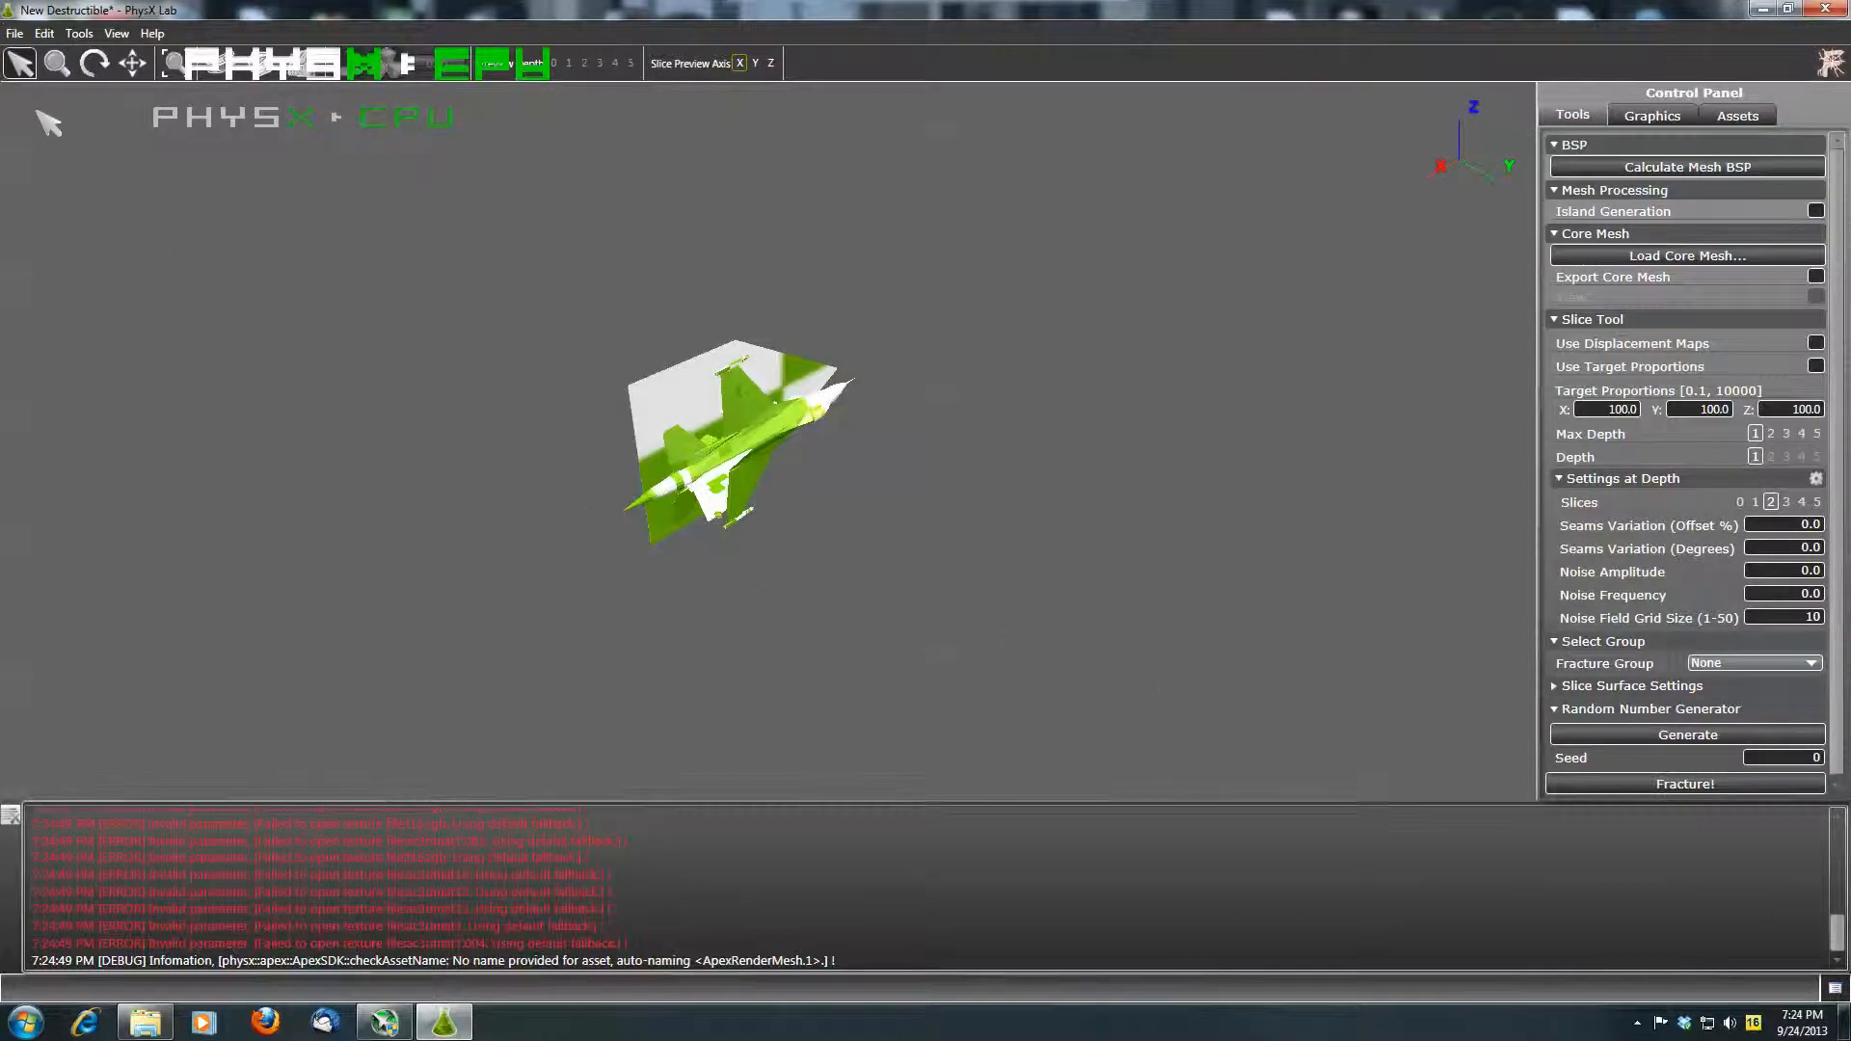
Step: Start a CutOut fracture on the jet with the Asphalt_01_F fracture map
click(94, 62)
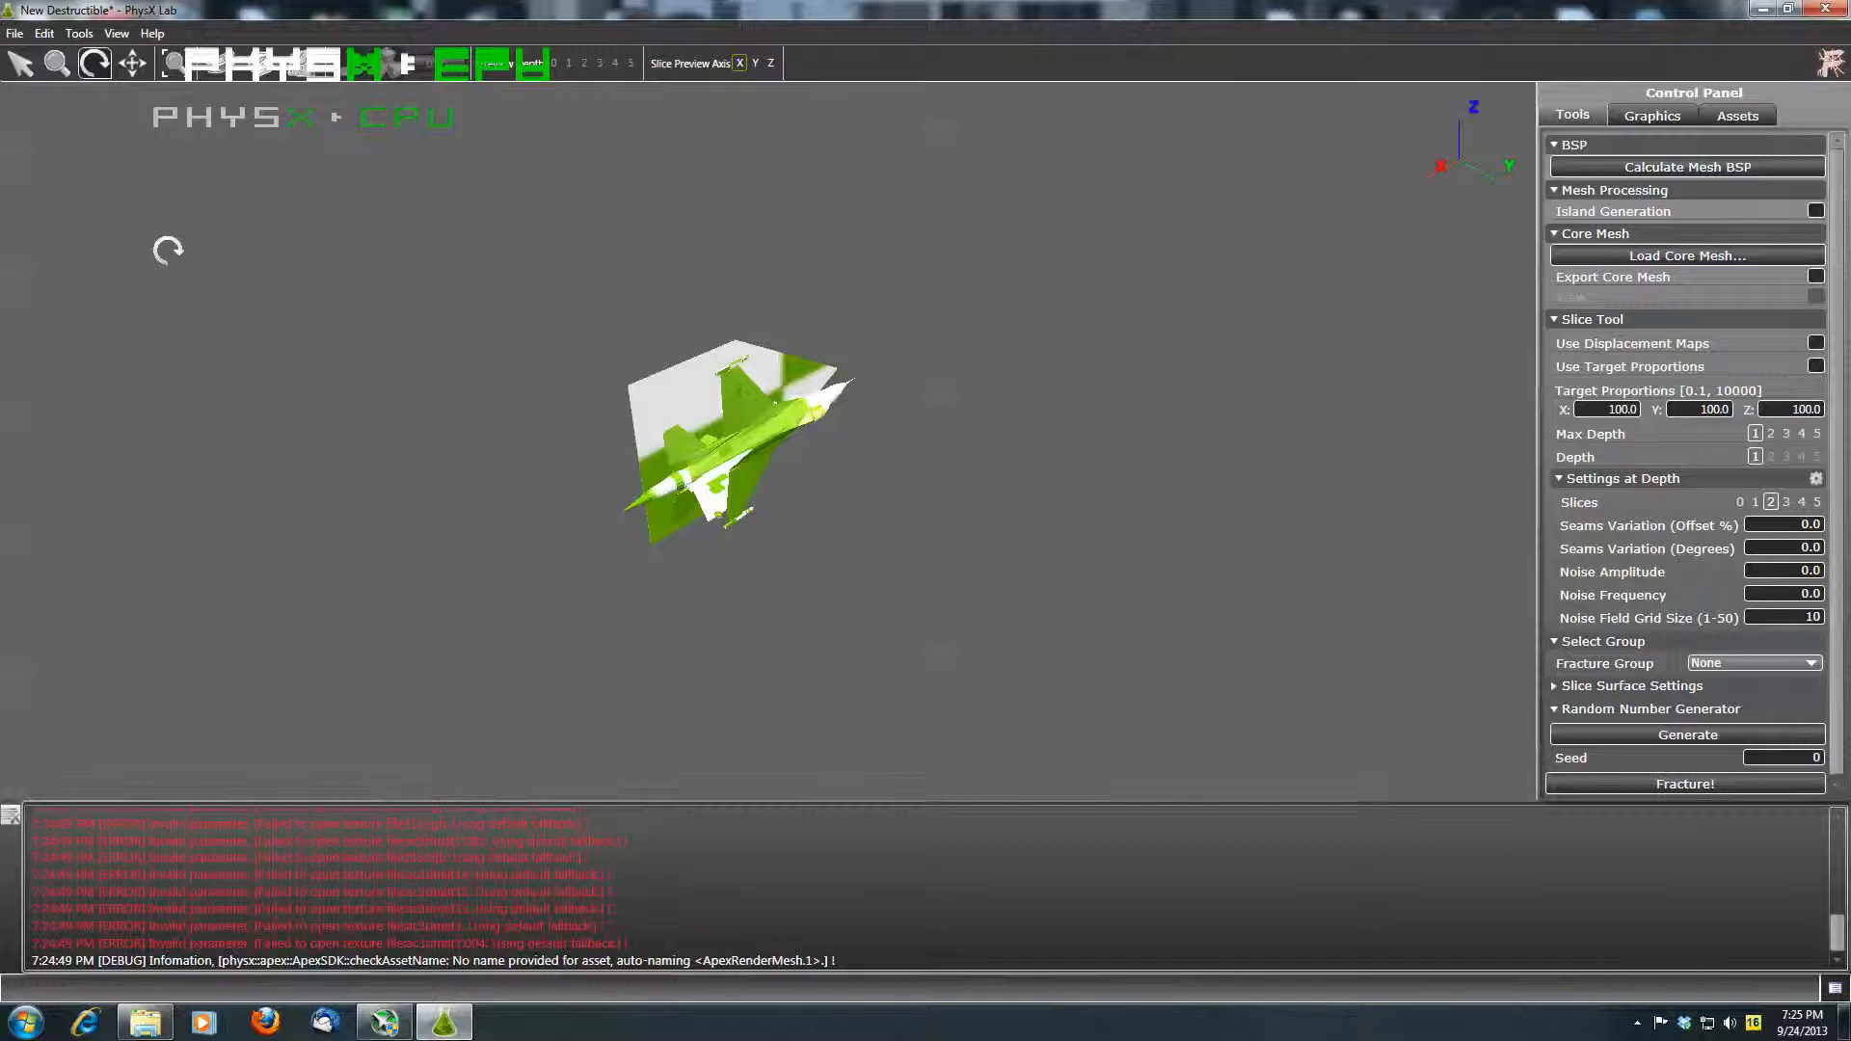
drag(174, 265, 551, 636)
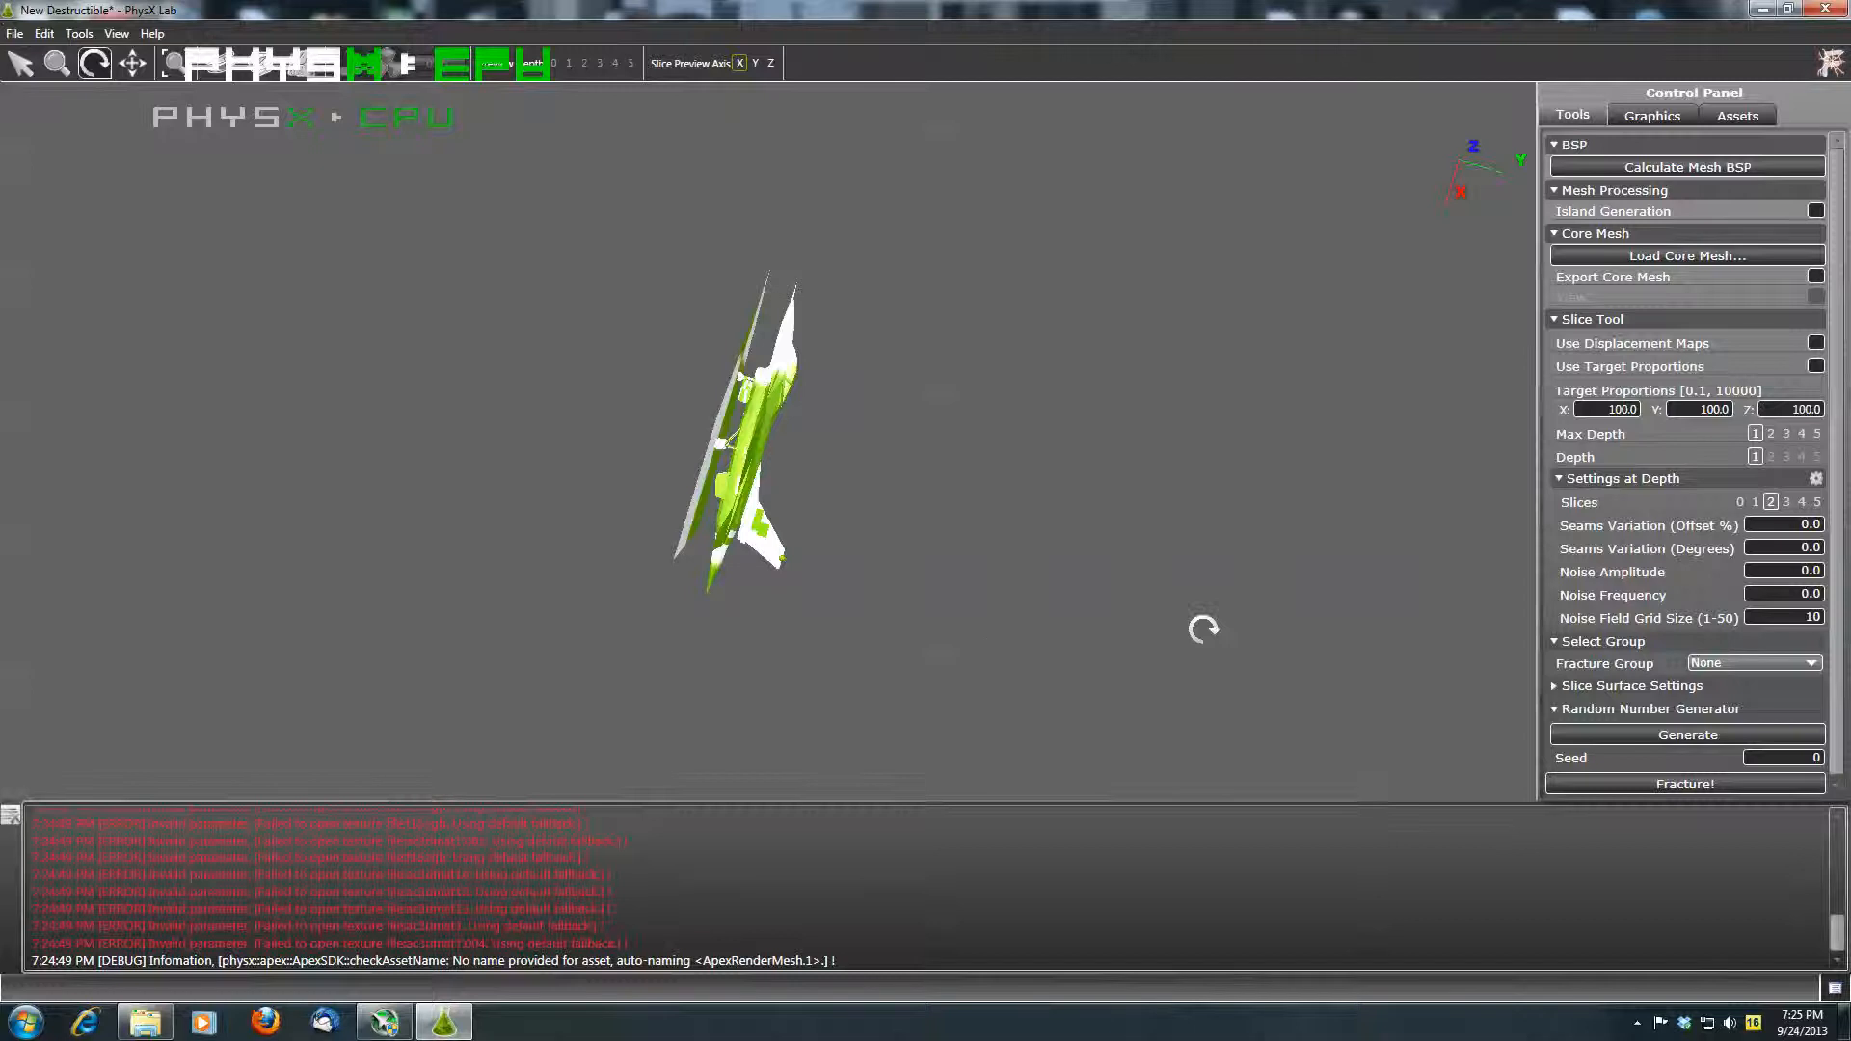
drag(1204, 629, 1364, 600)
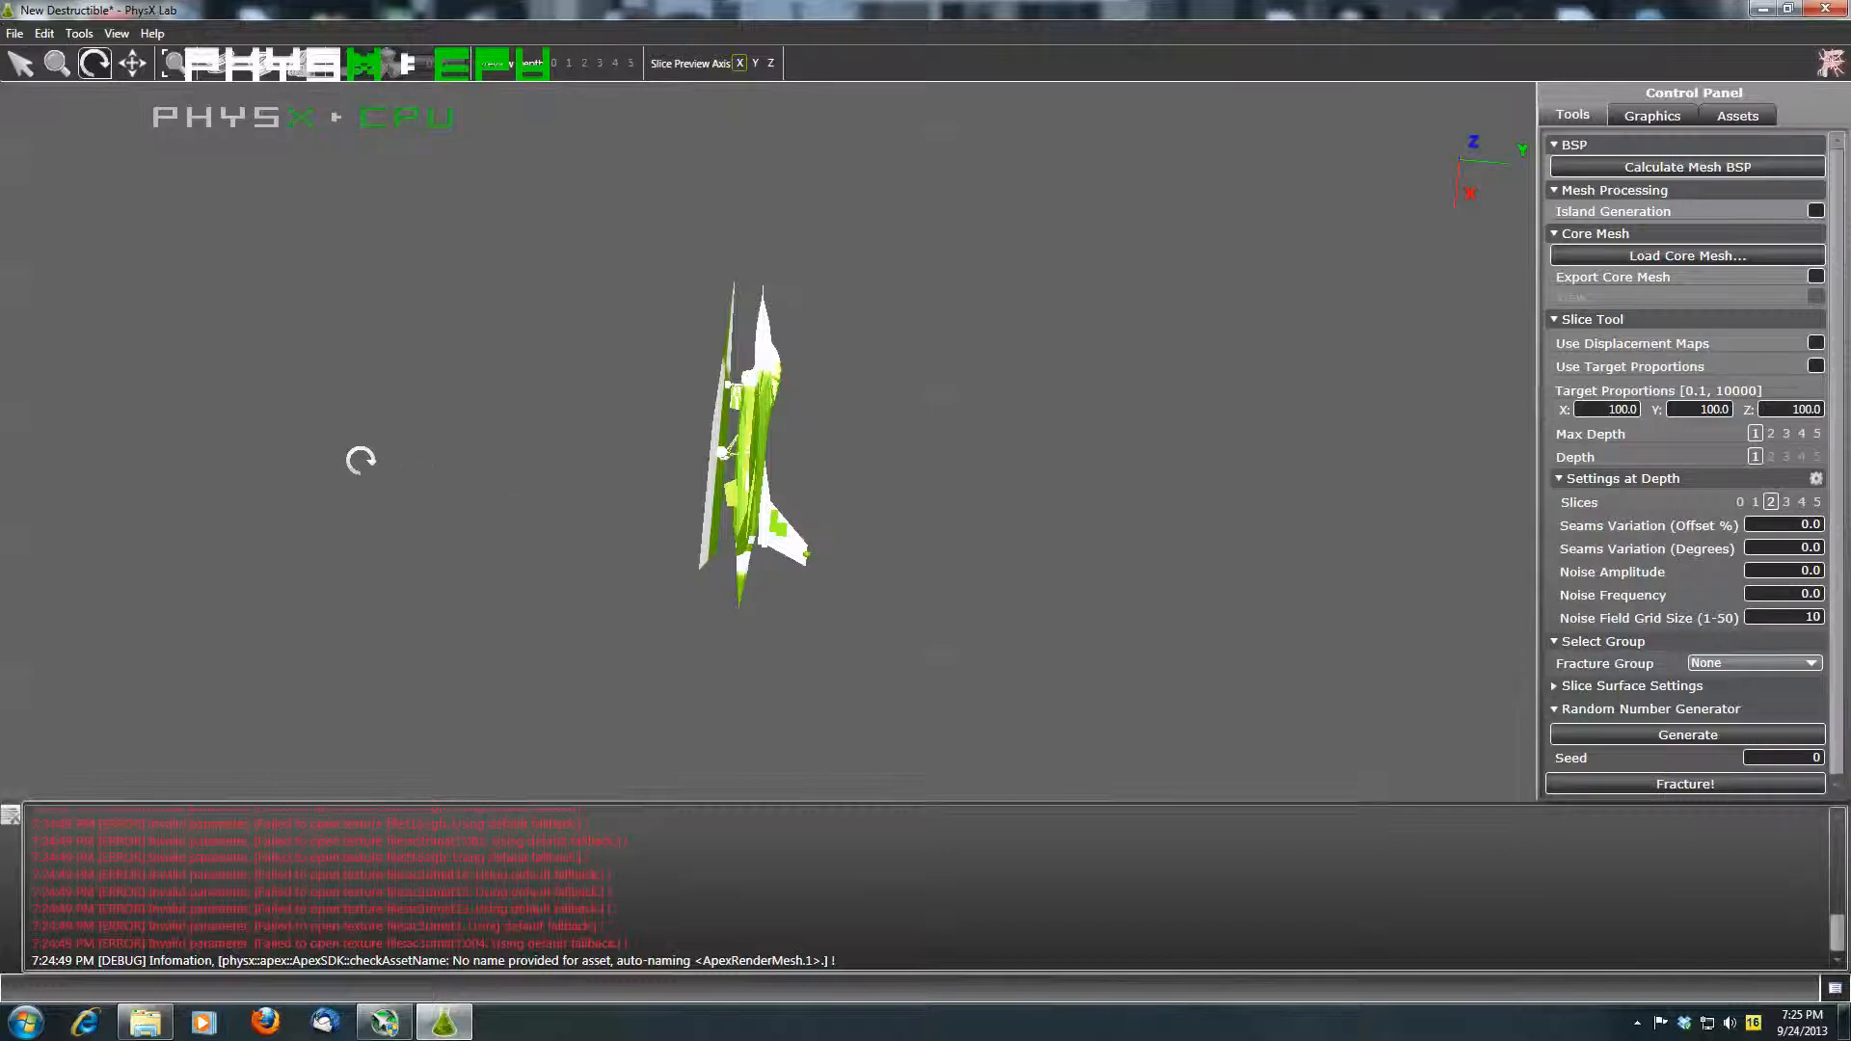
drag(360, 460, 1439, 439)
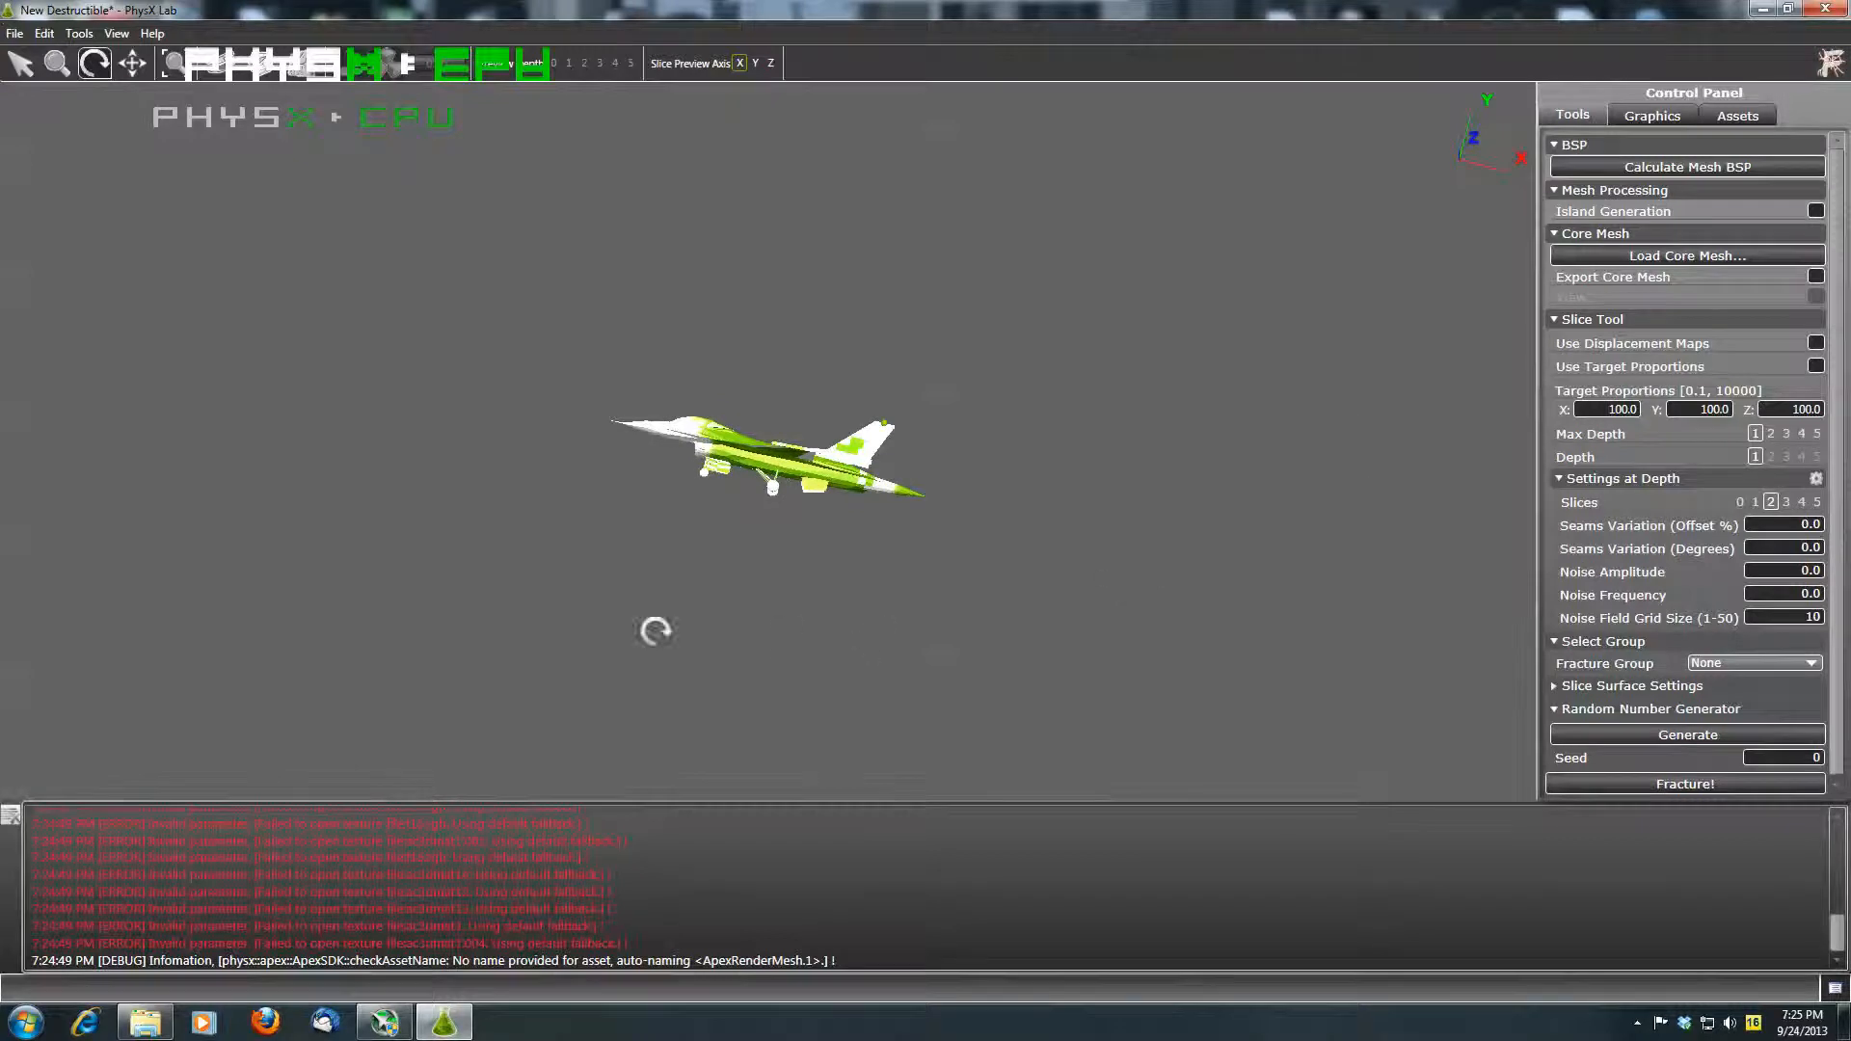
drag(521, 606, 686, 638)
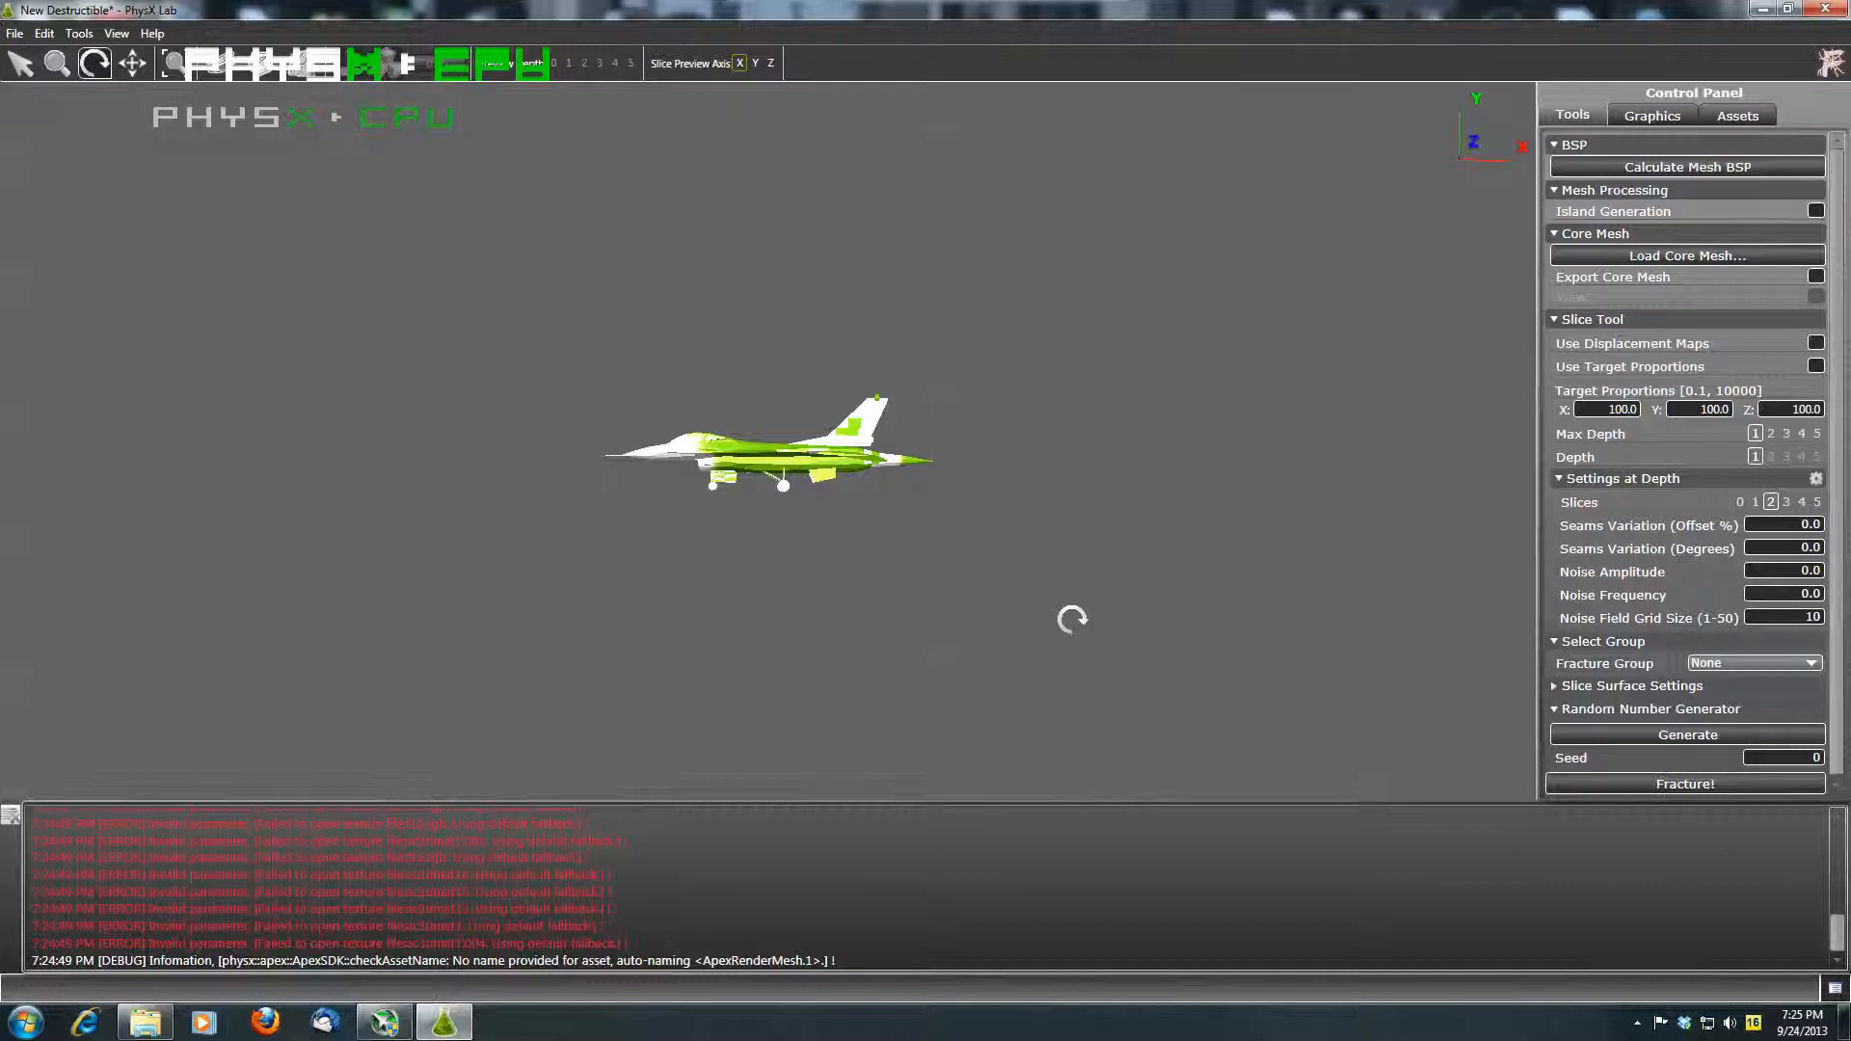
drag(1115, 620, 1207, 137)
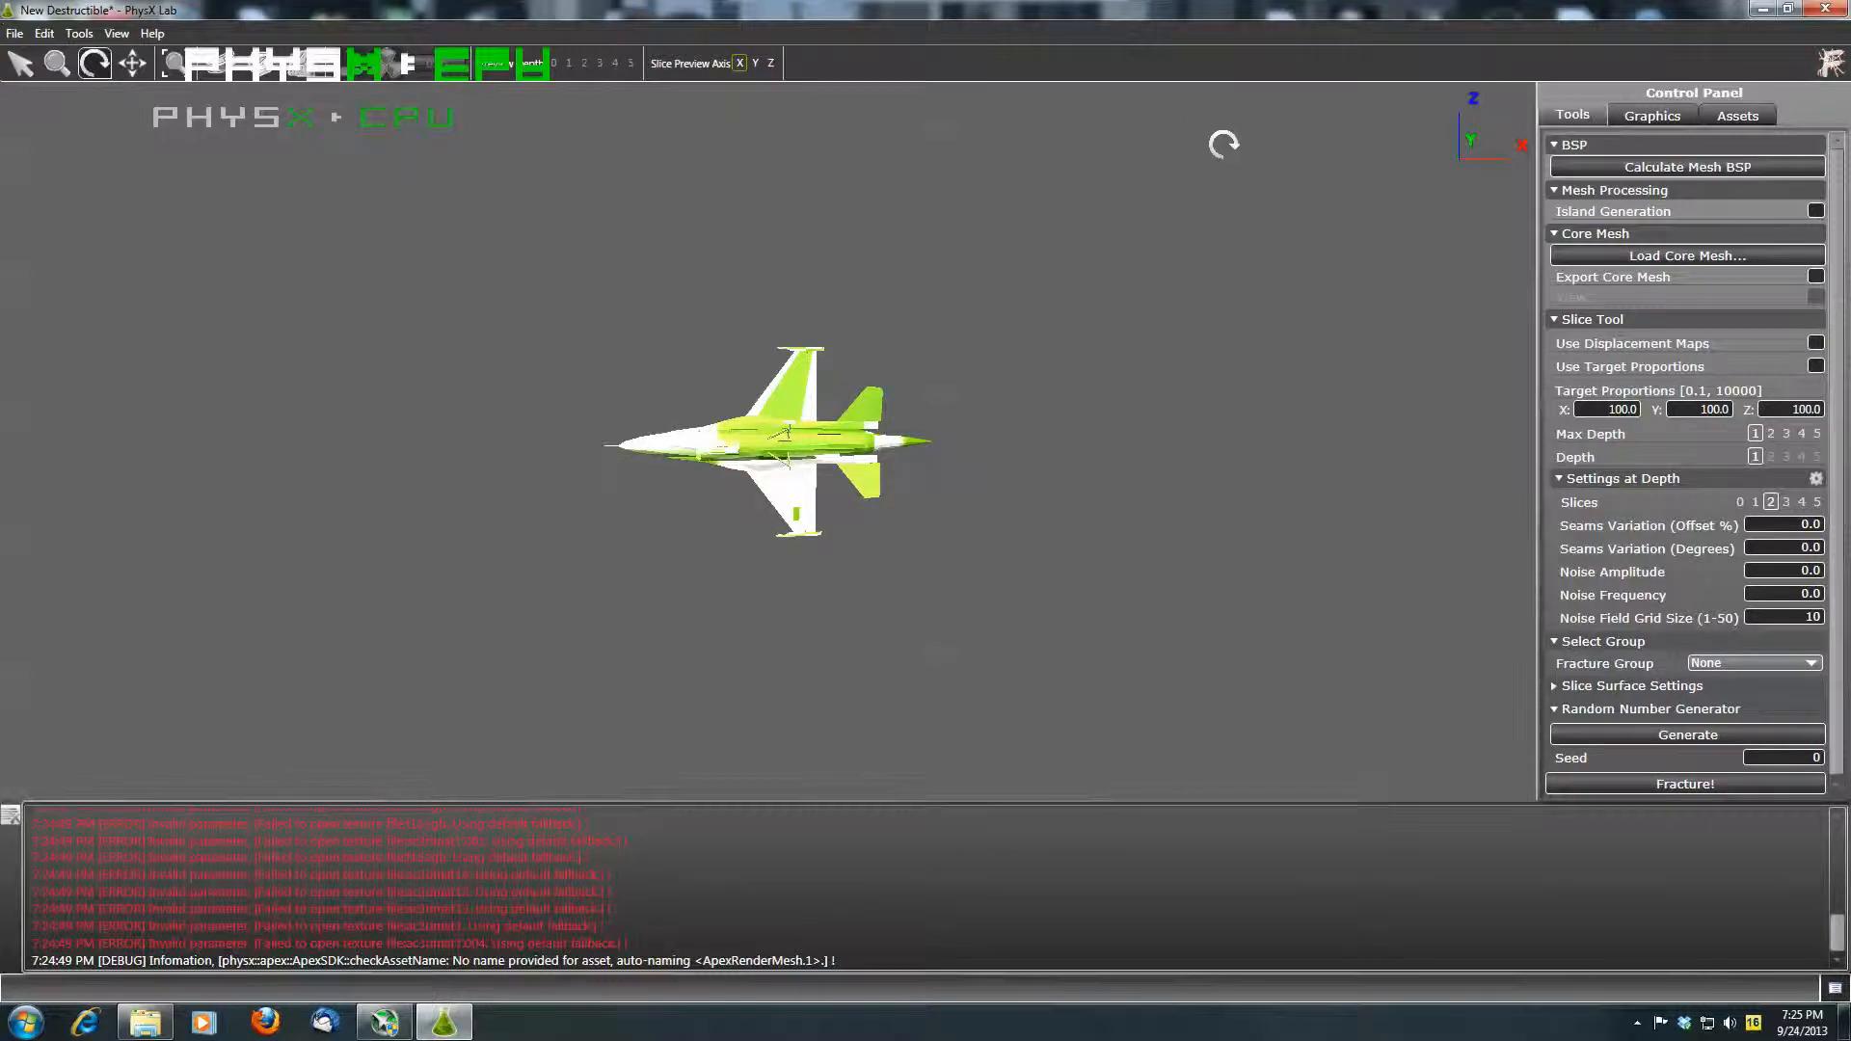
click(261, 65)
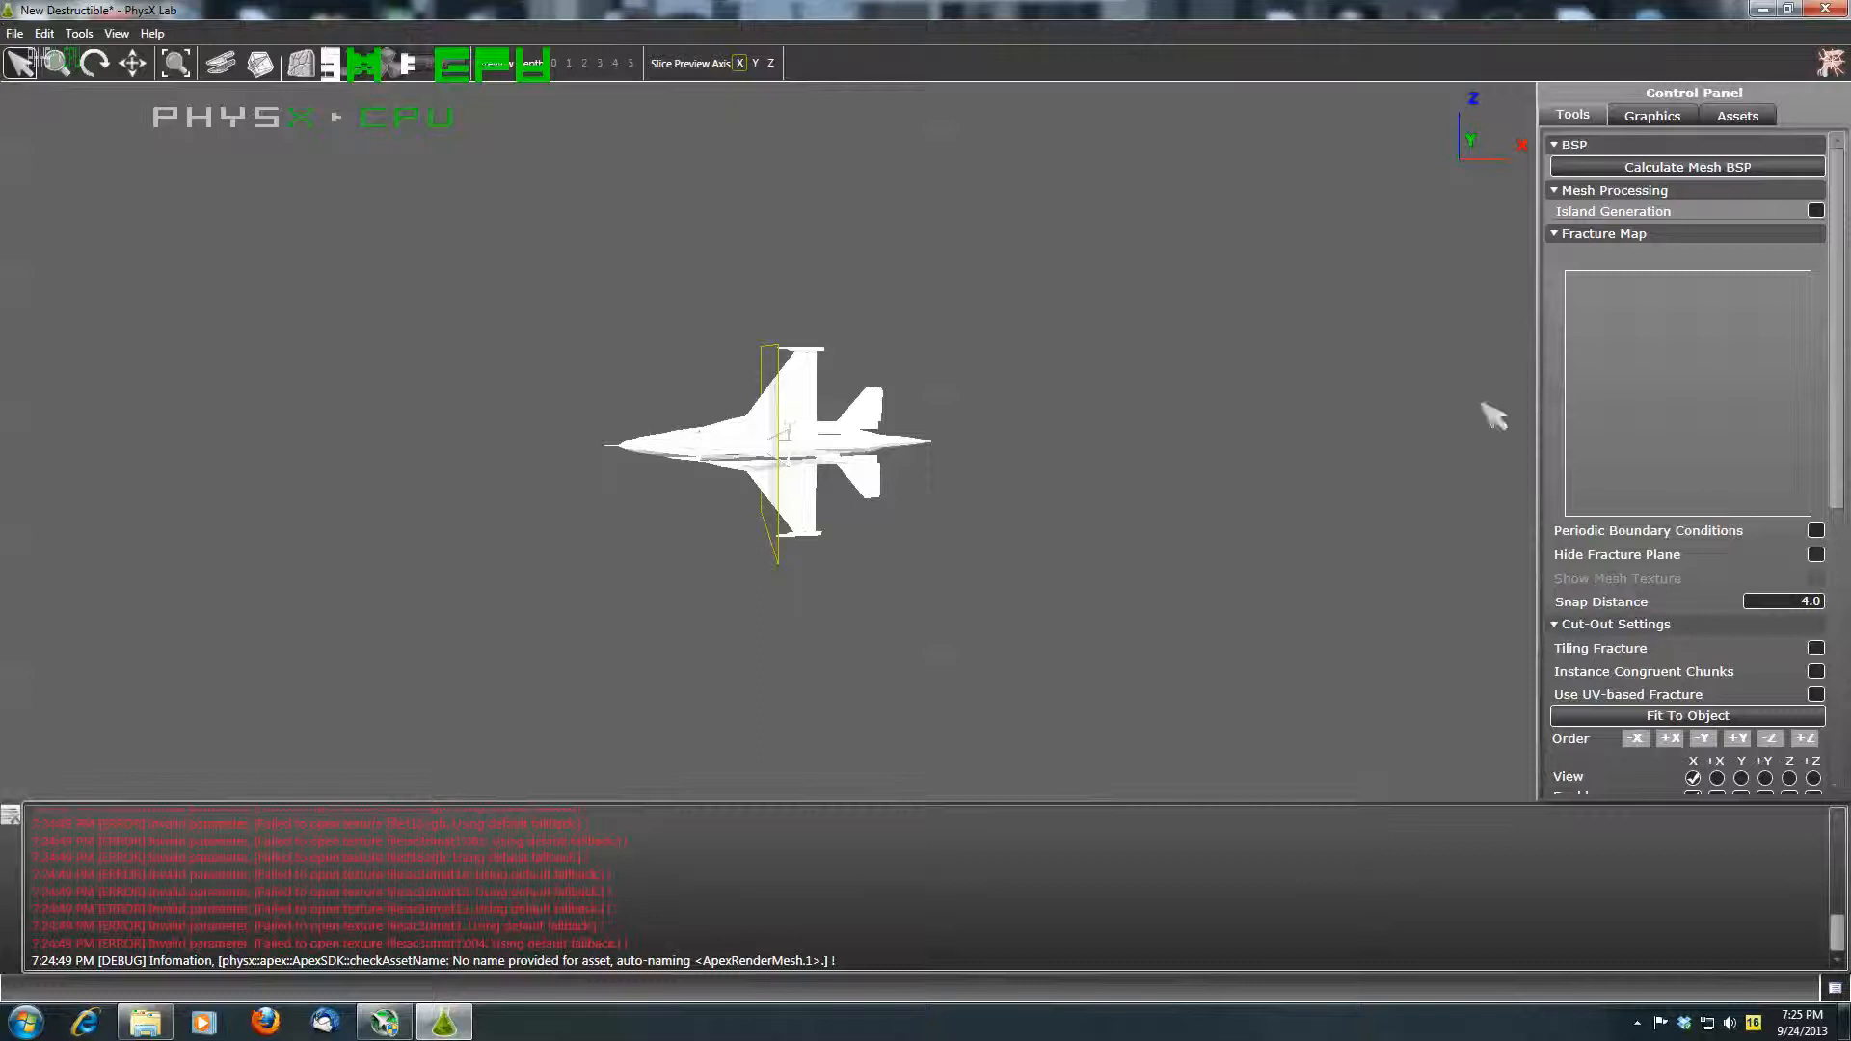
click(1643, 387)
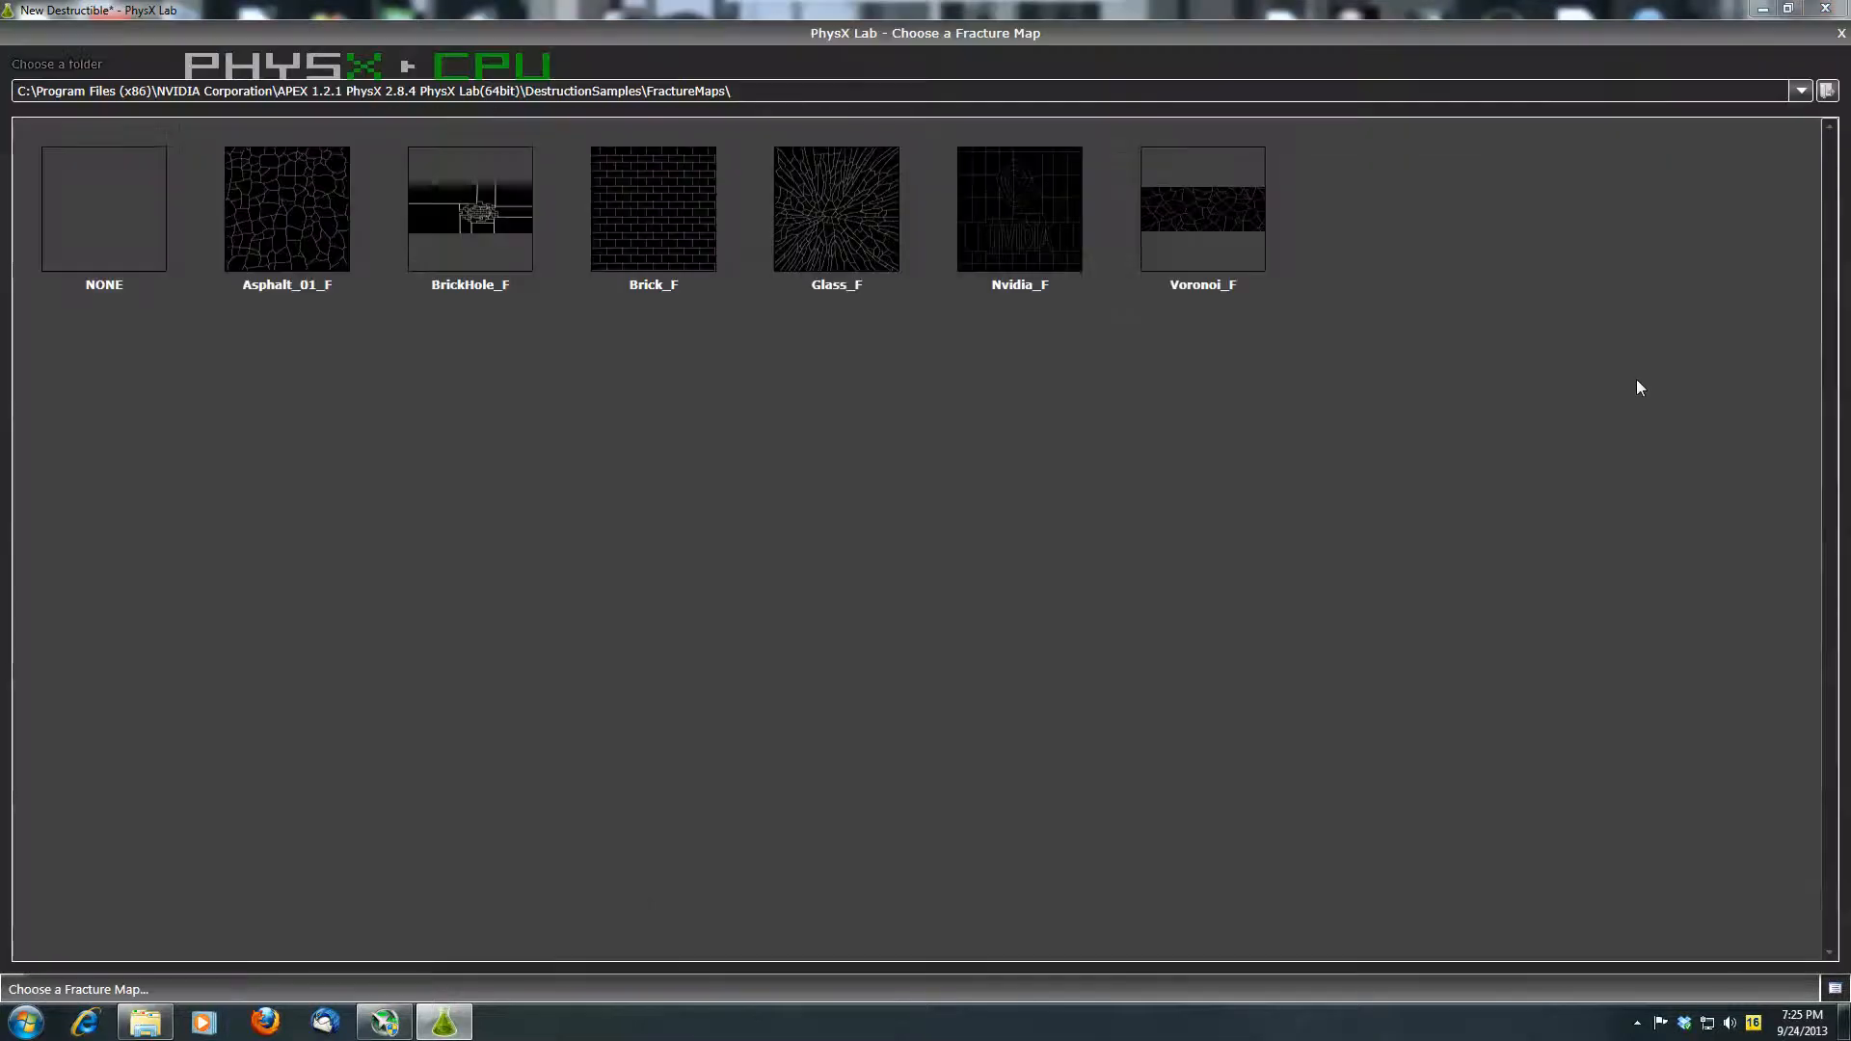
click(295, 217)
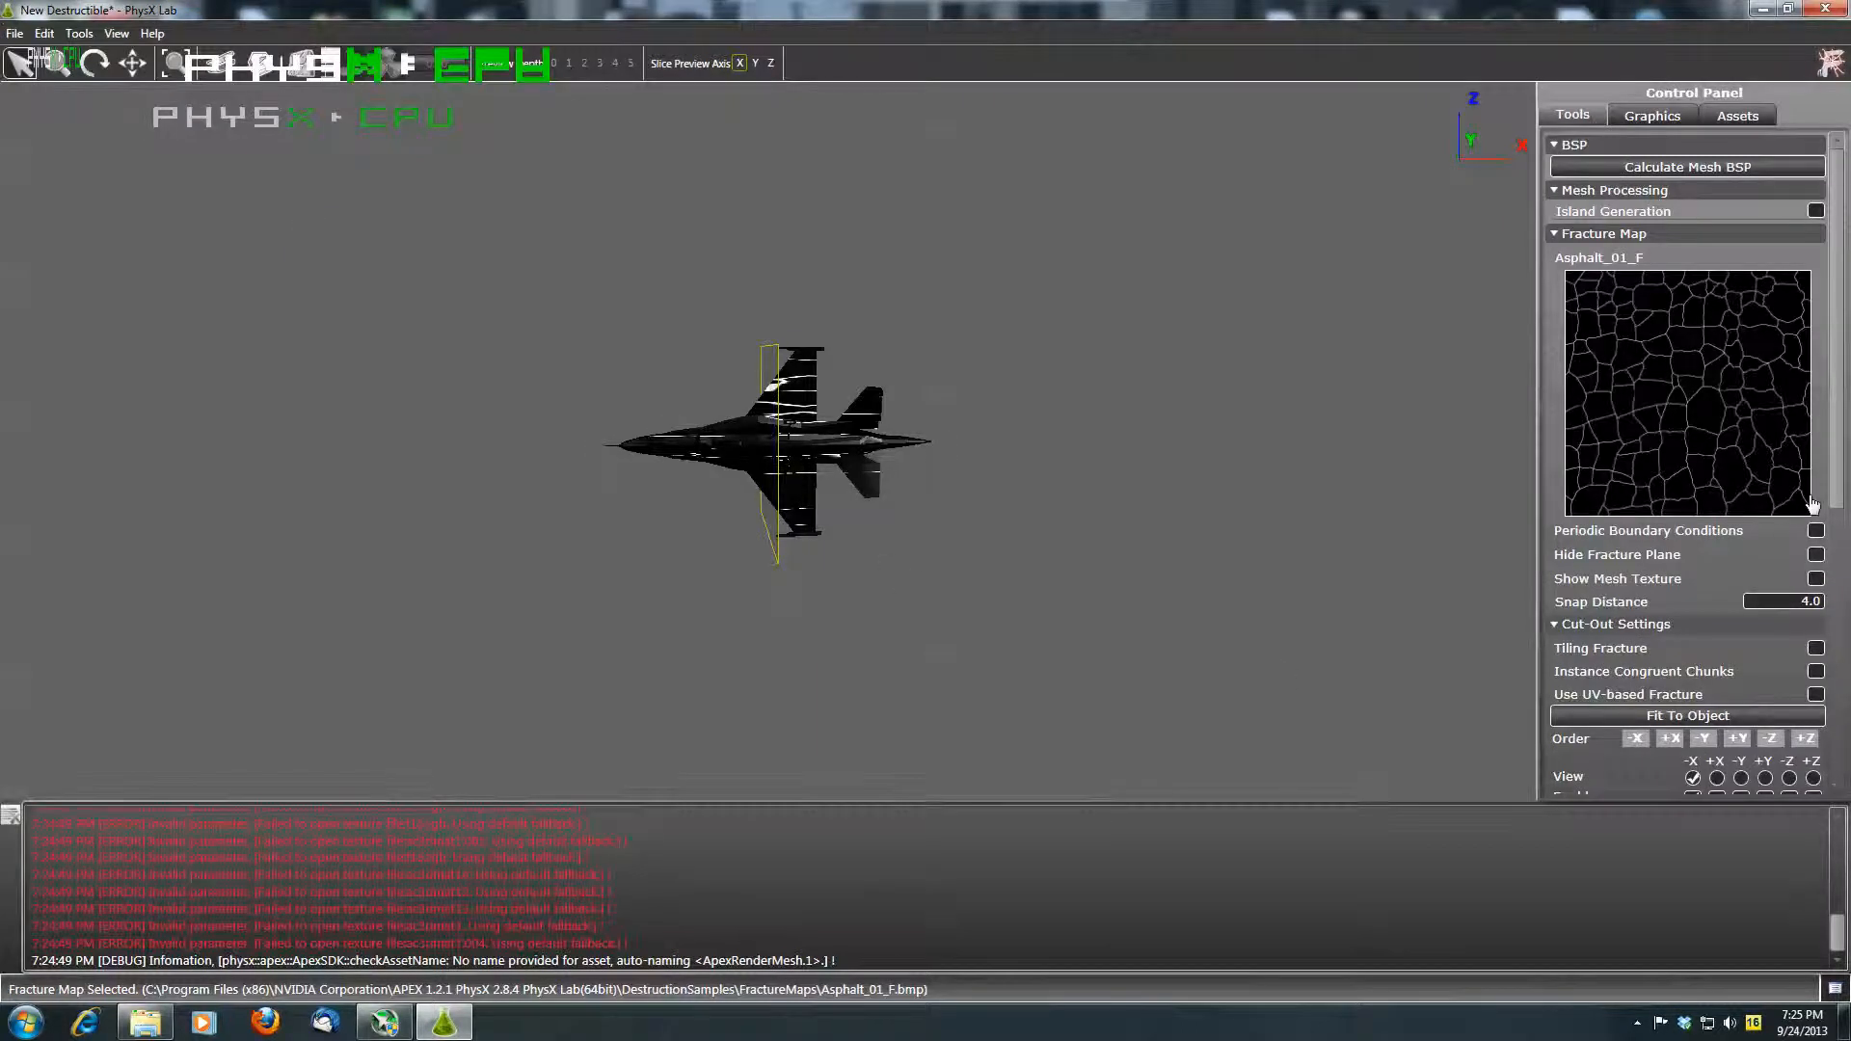
Step: Display and enable the fracture map along the +Y direction, and disable it along -X
drag(1838, 492, 1841, 680)
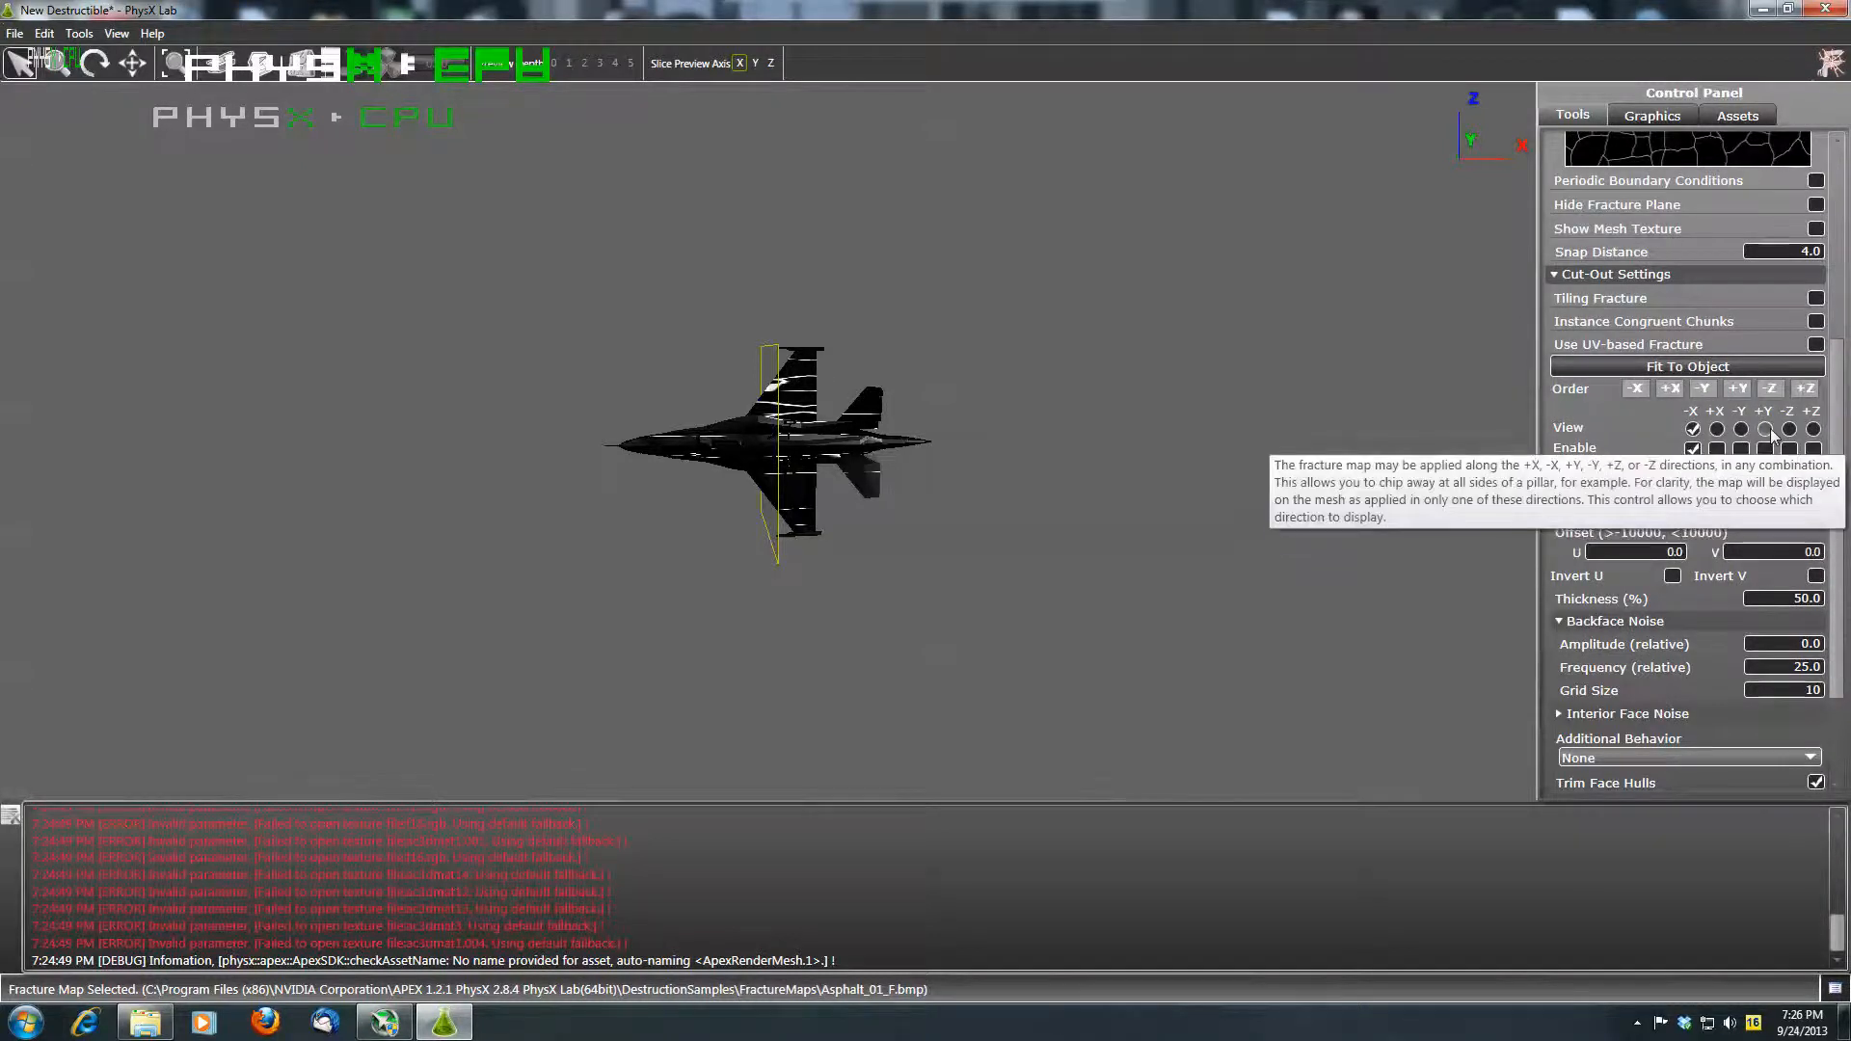
click(1768, 430)
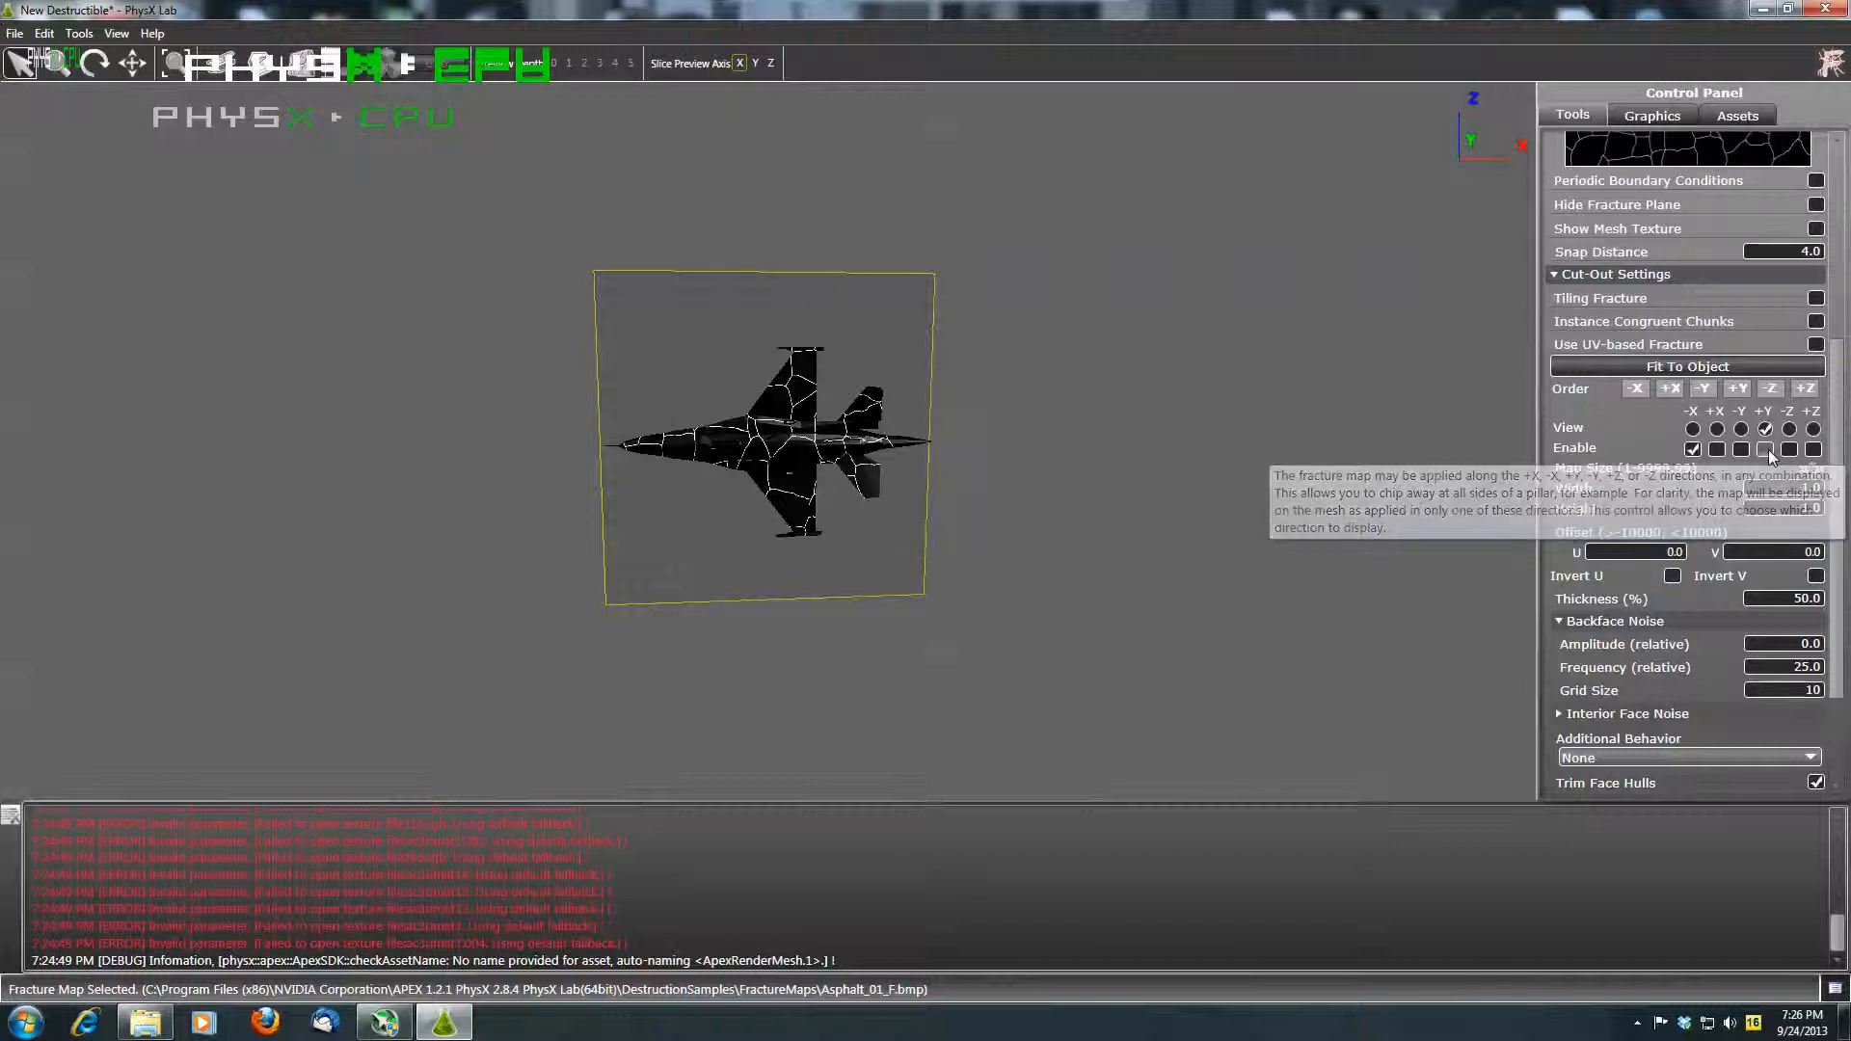
click(1769, 453)
click(1698, 451)
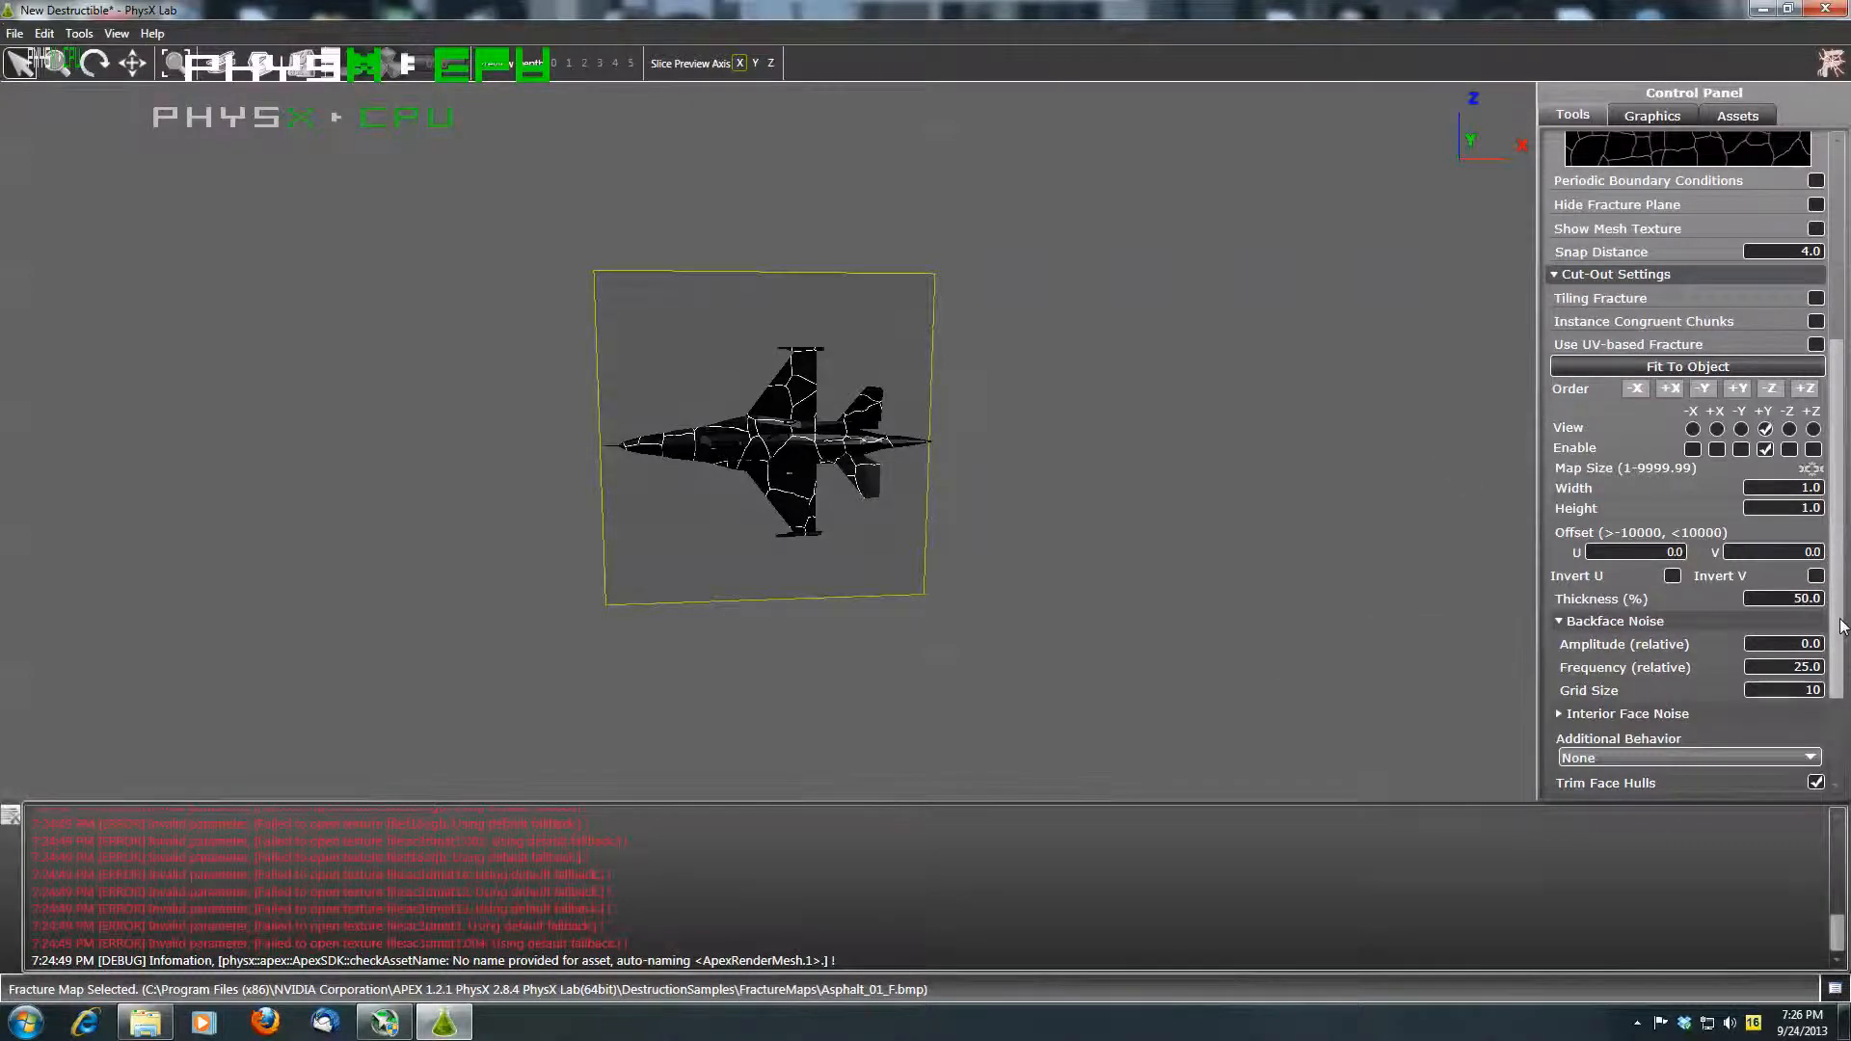
Step: Fracture the jet with the current cutout settings and reduce the explode amount to 0.00
scroll(1842, 627, down, 3)
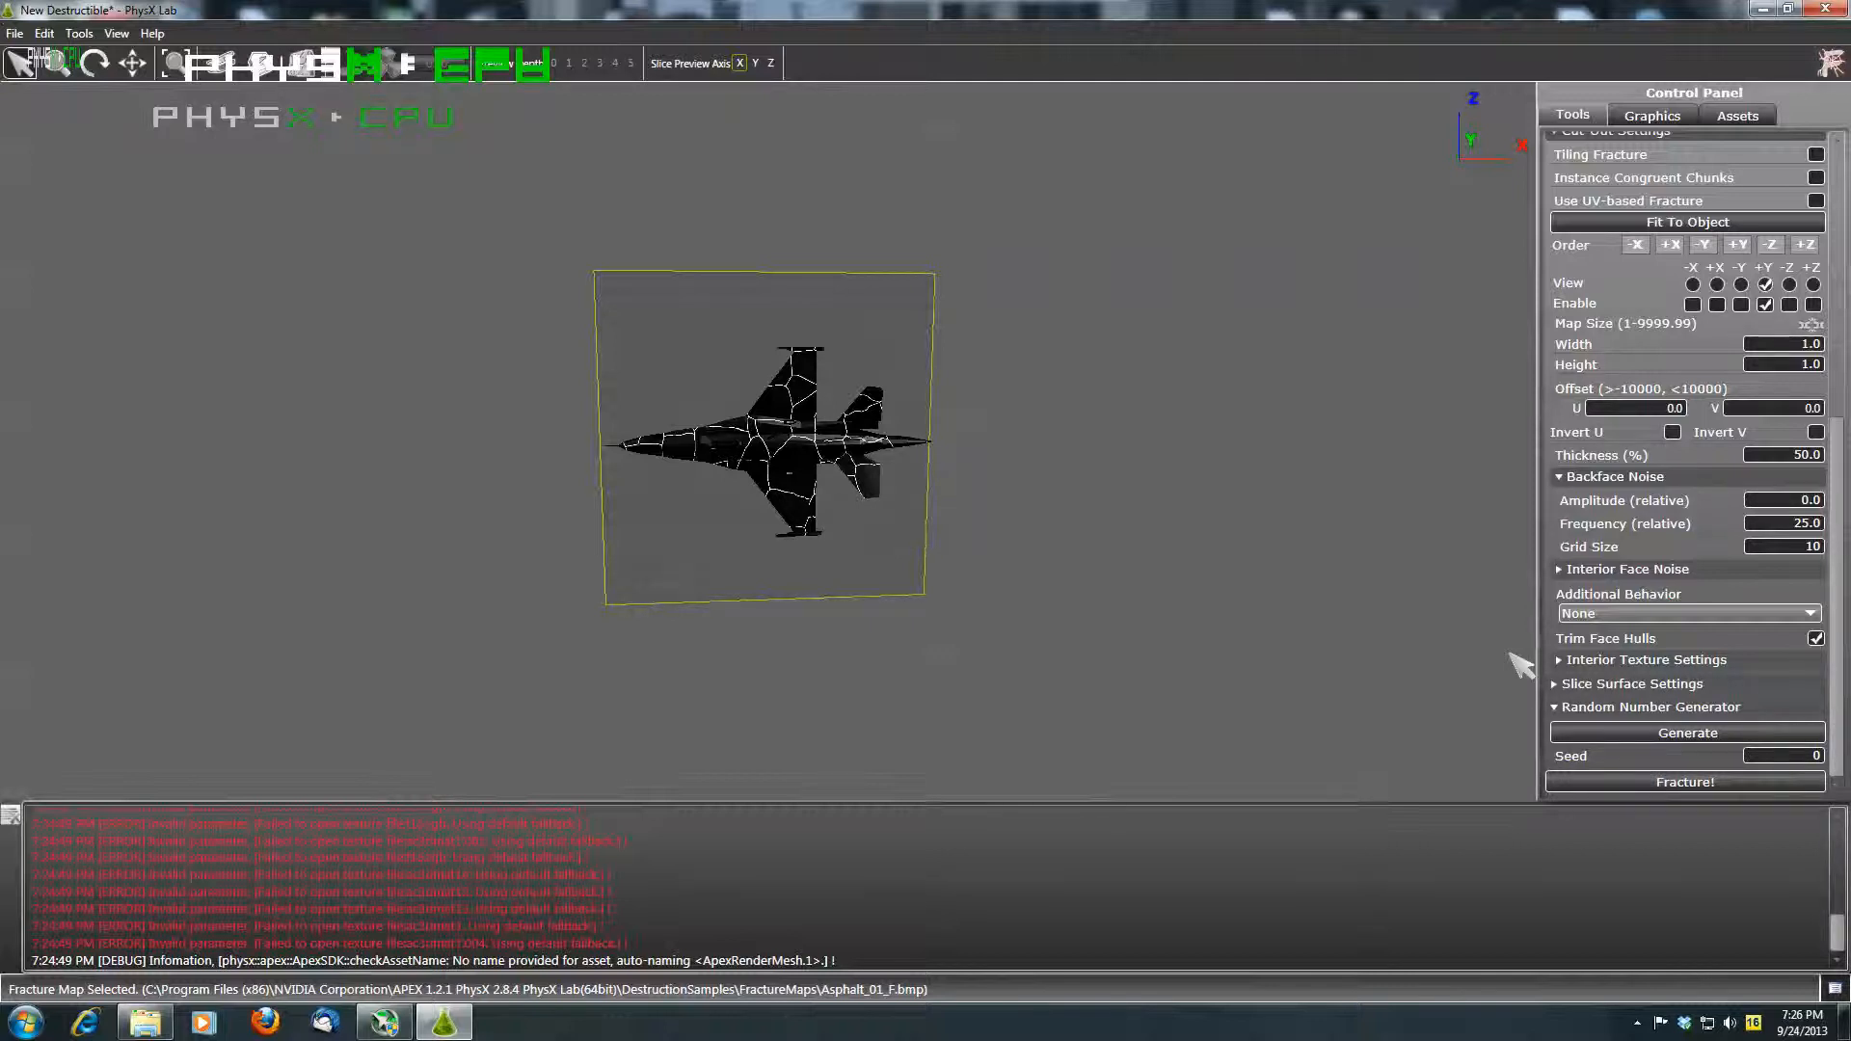
click(1686, 782)
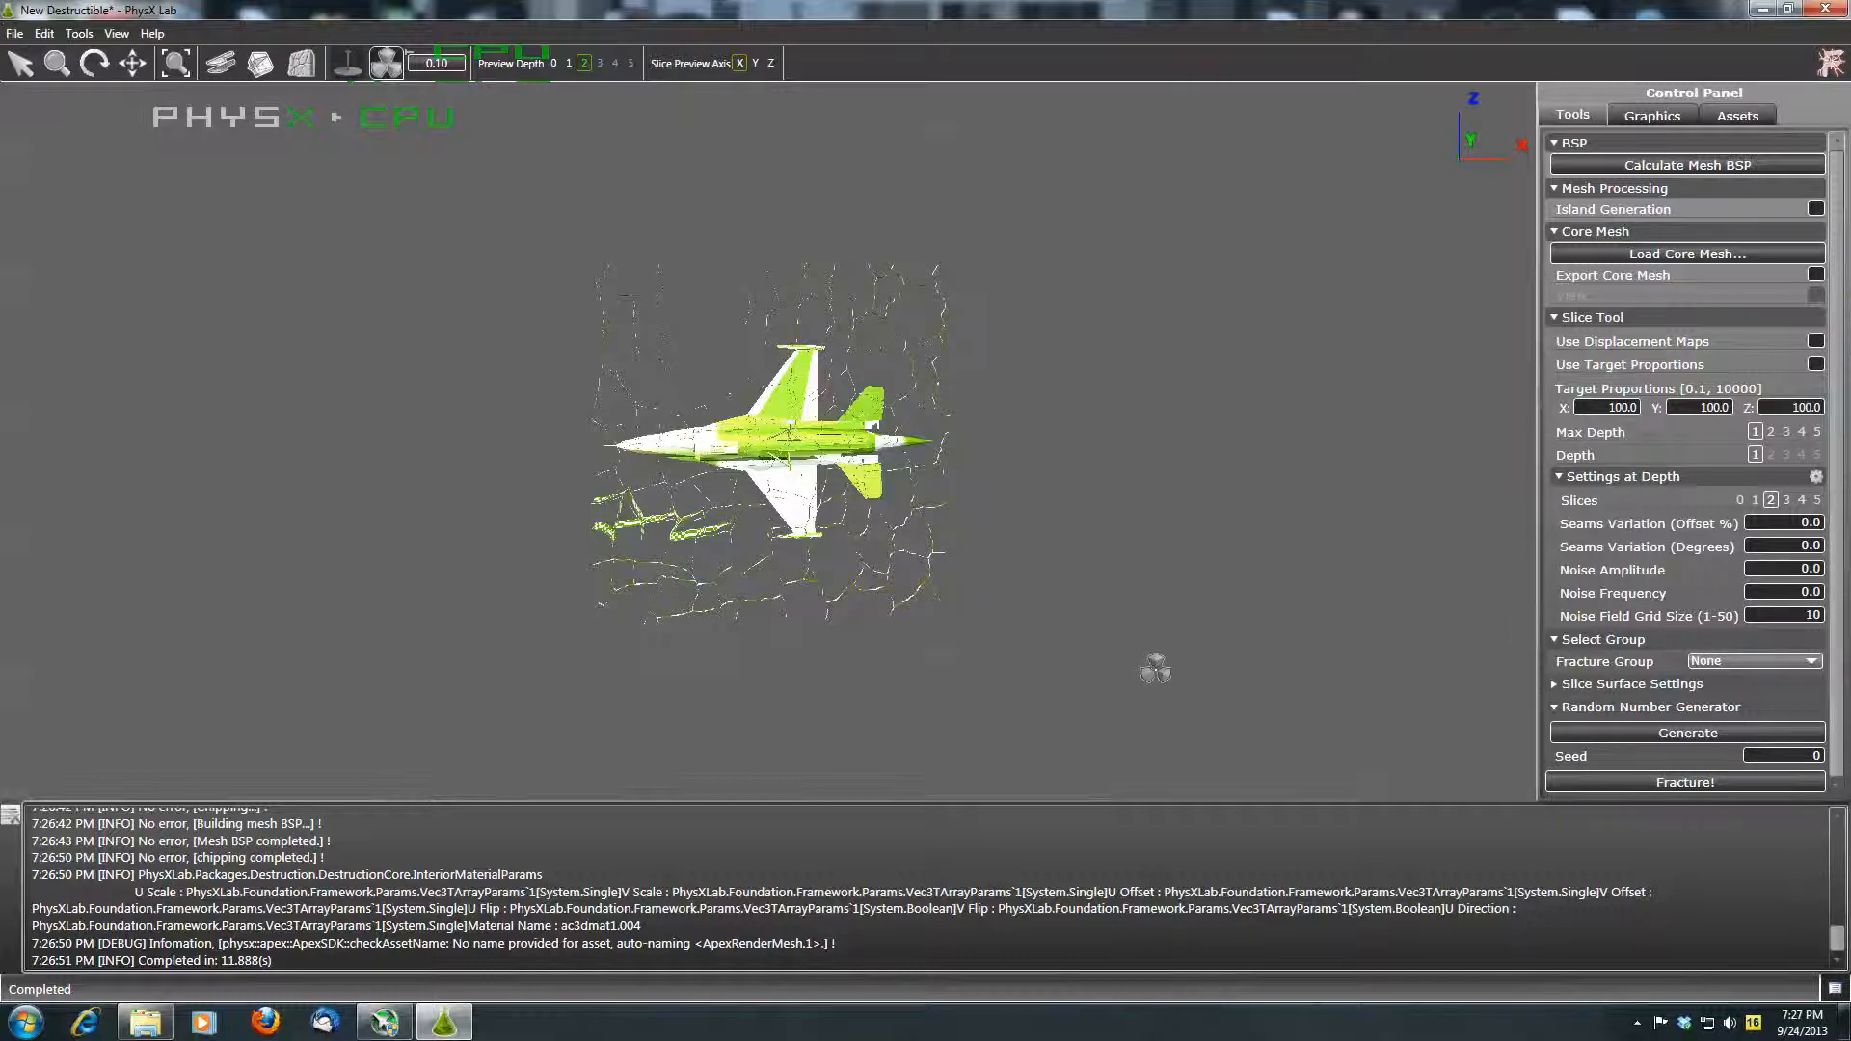
drag(1155, 669, 1095, 675)
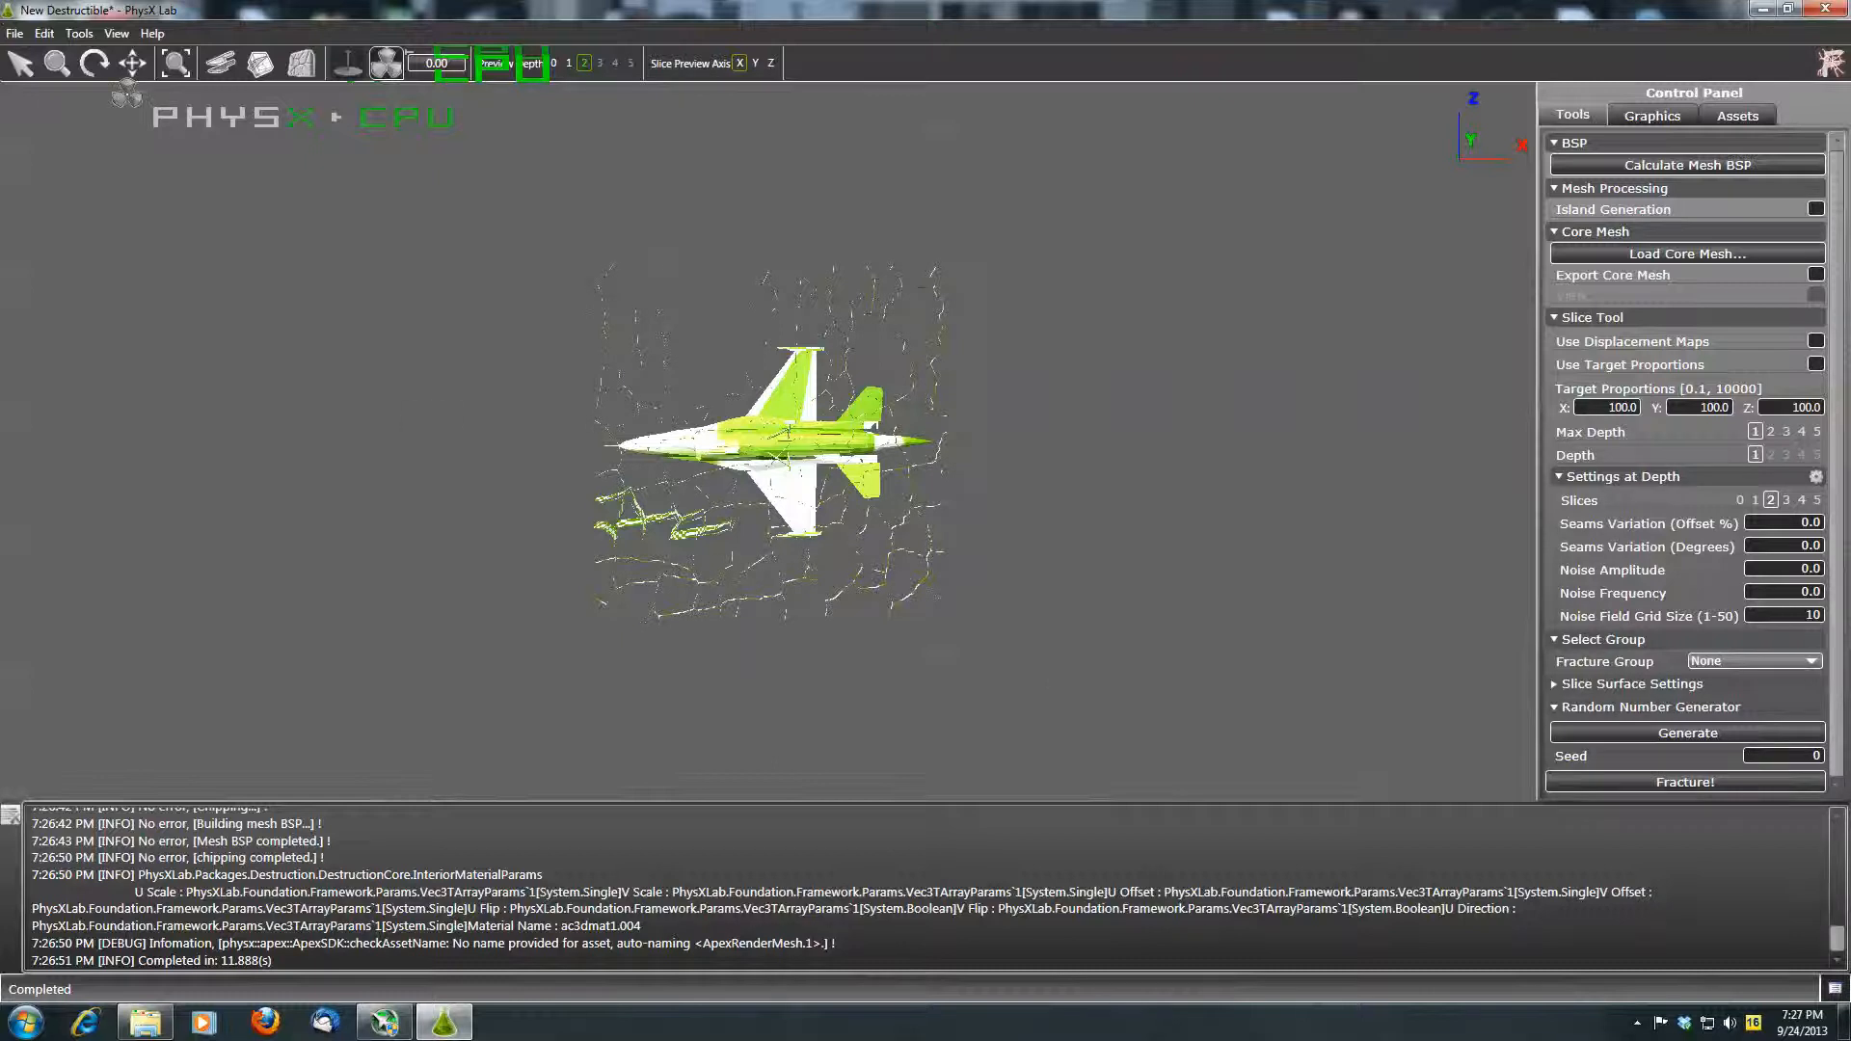
Step: Enter Playground Mode and strike the middle of the jet's fuselage with the hammer to test the fracture
click(80, 37)
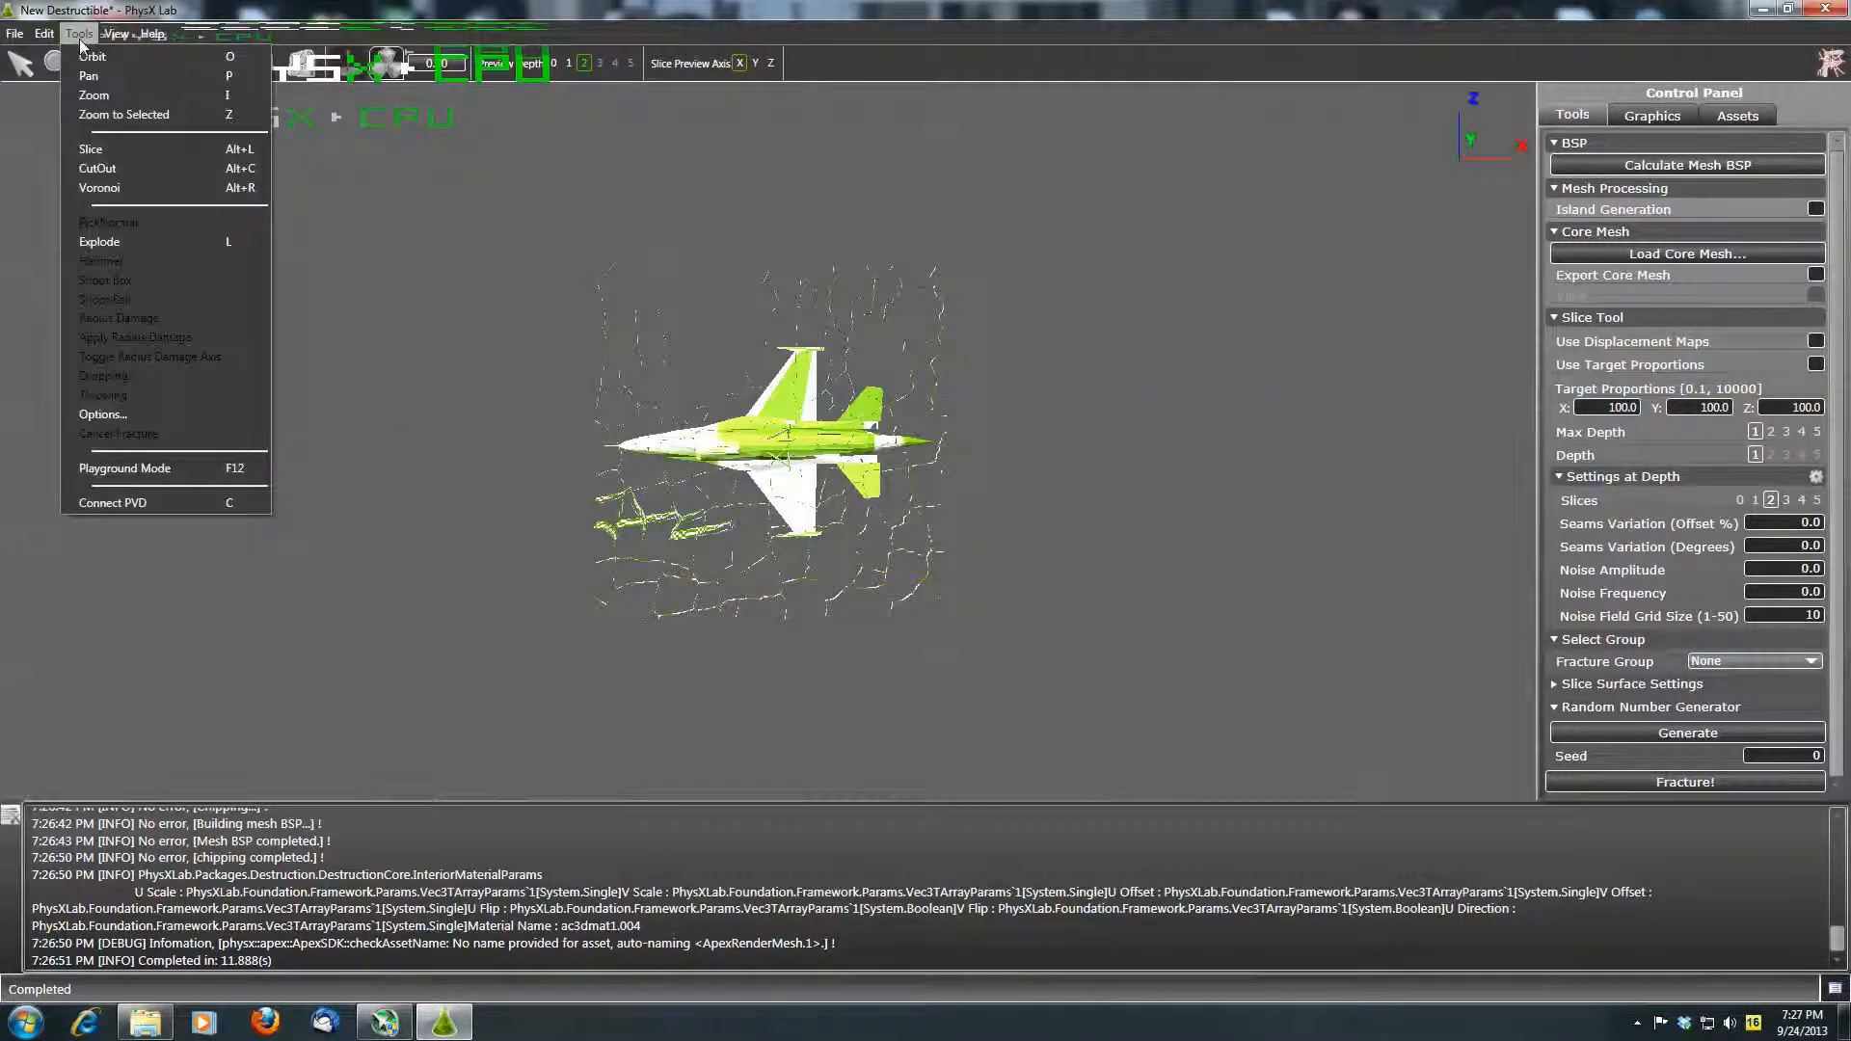
click(137, 469)
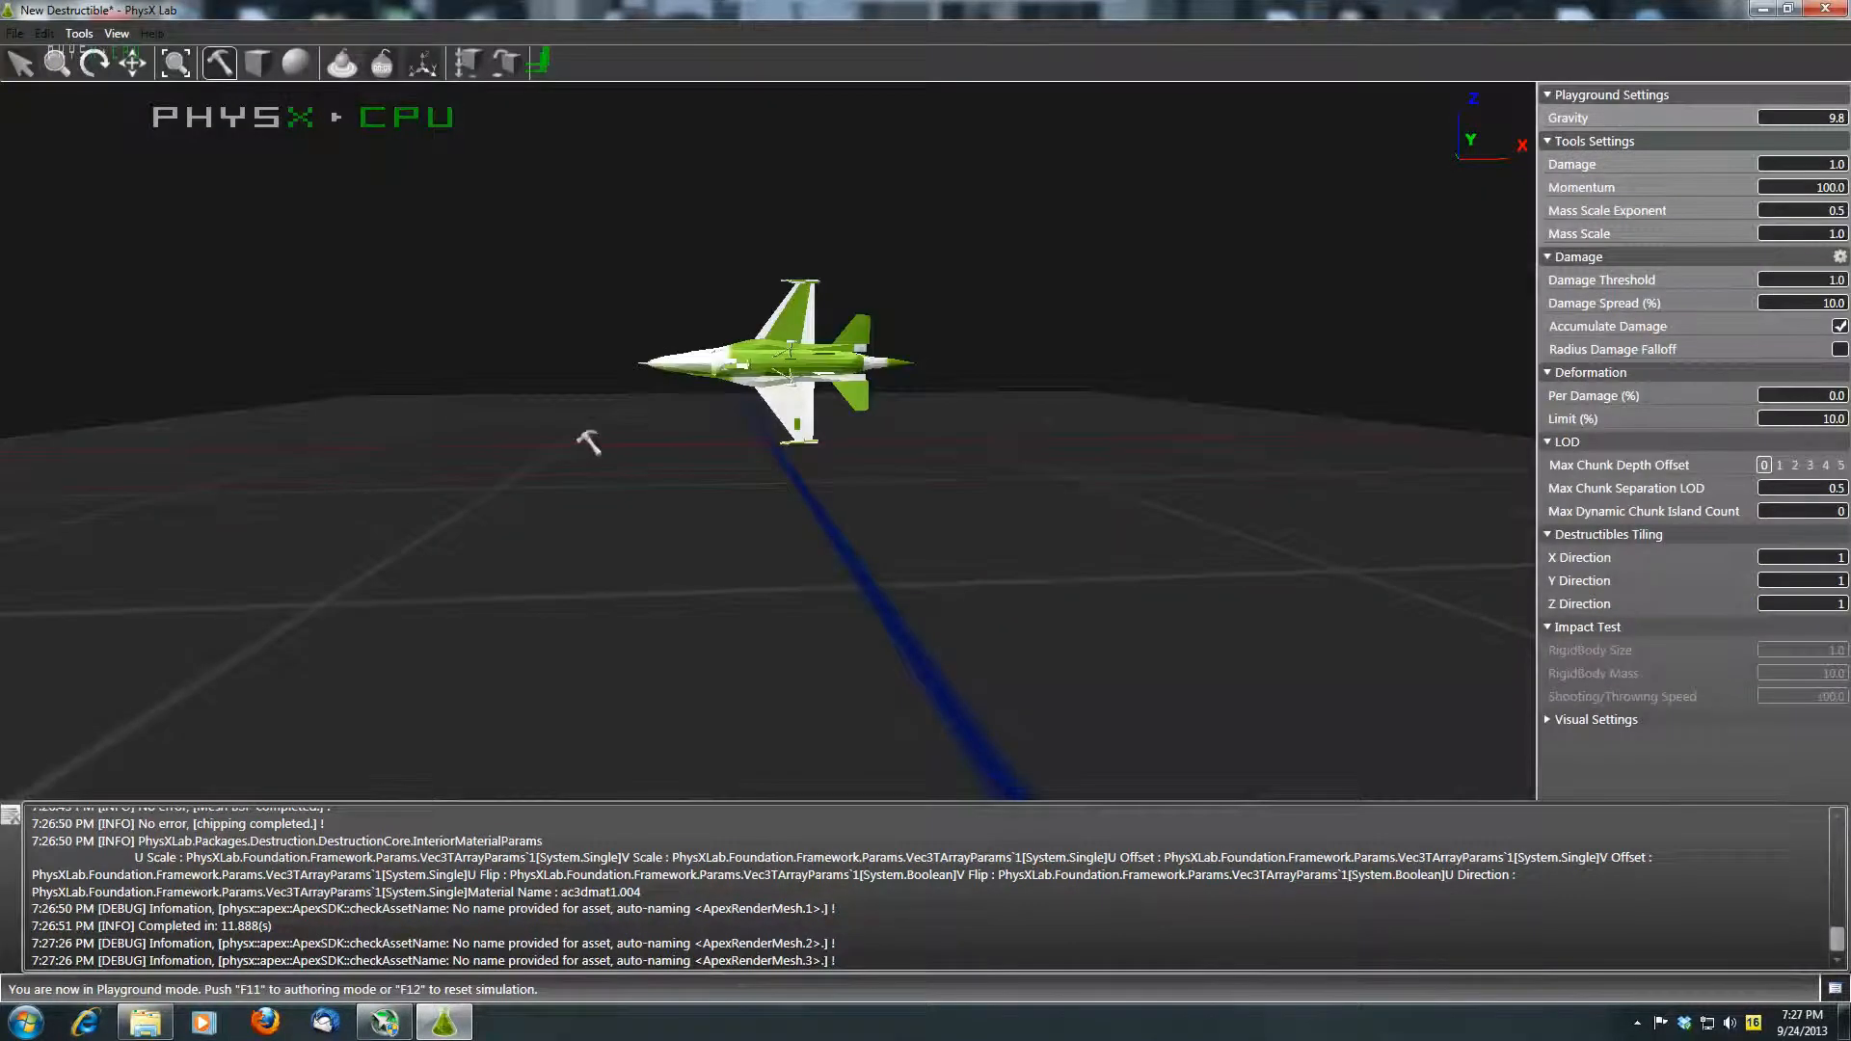
click(789, 362)
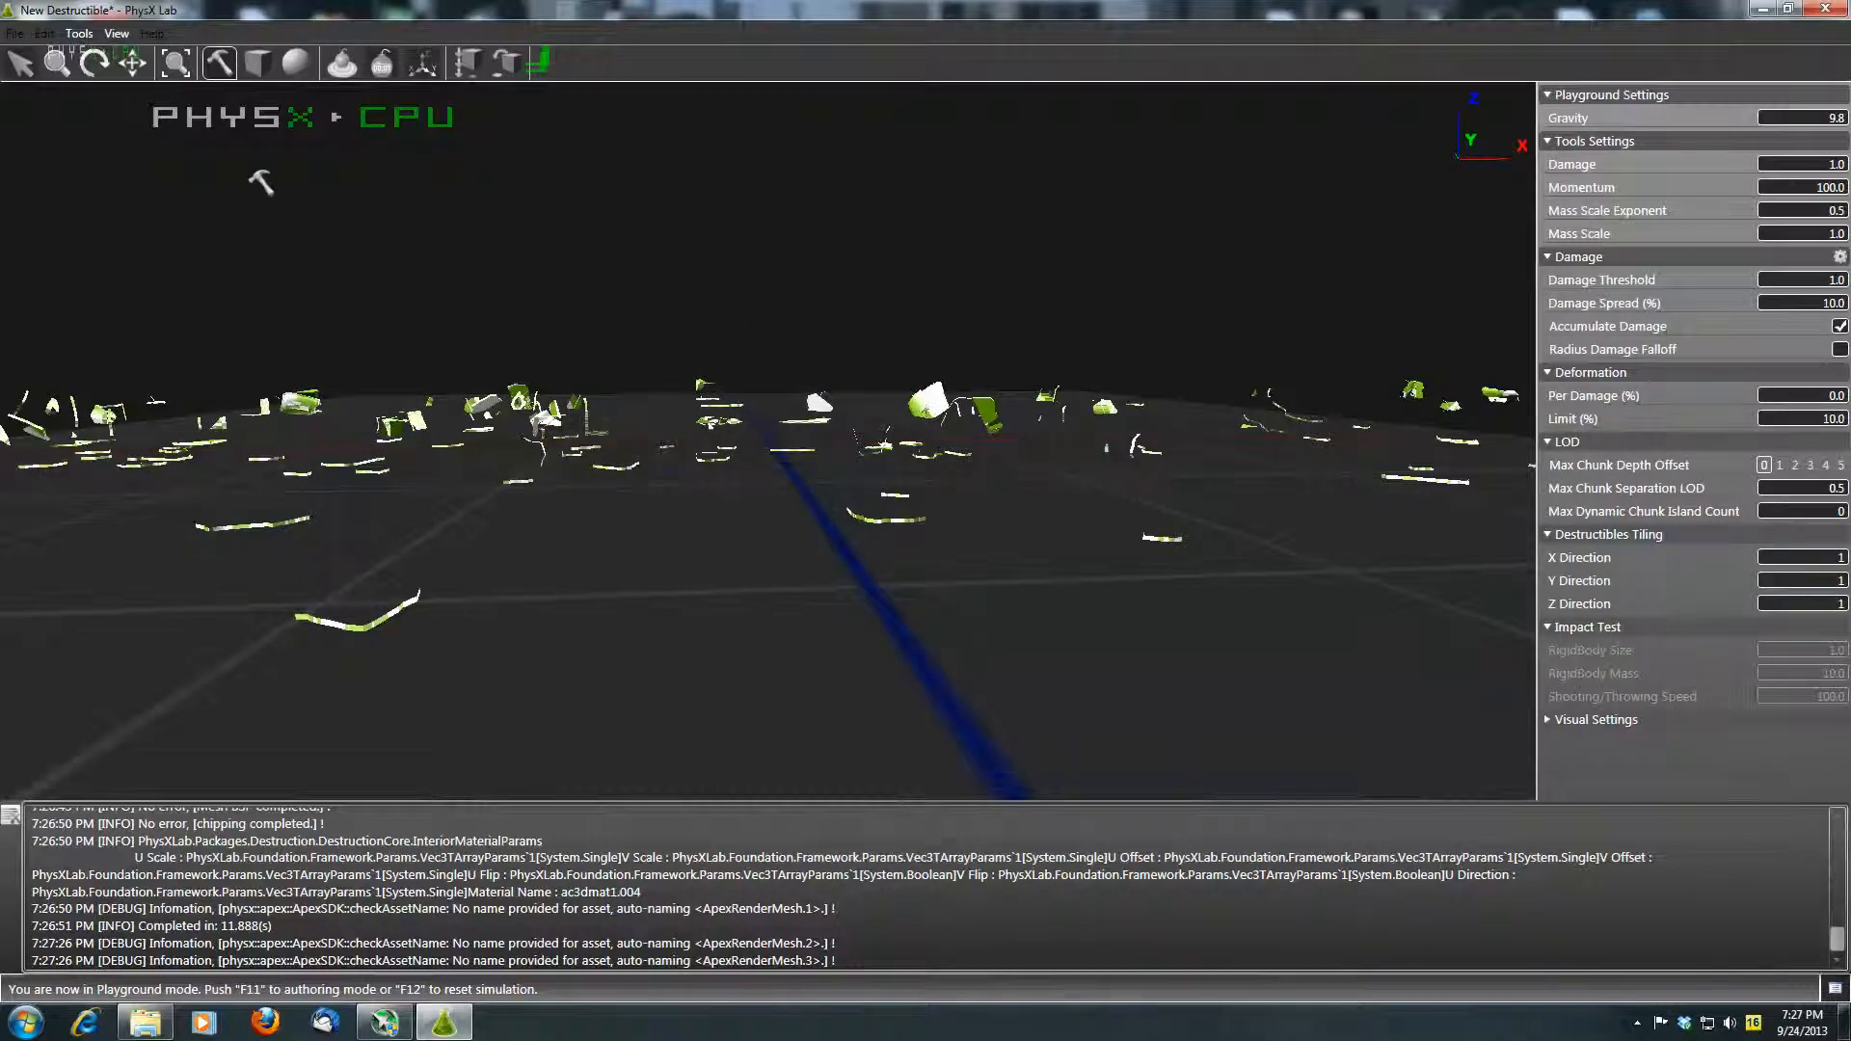
Step: Restart the simulation and strike the jet's upper wing with the hammer
click(81, 35)
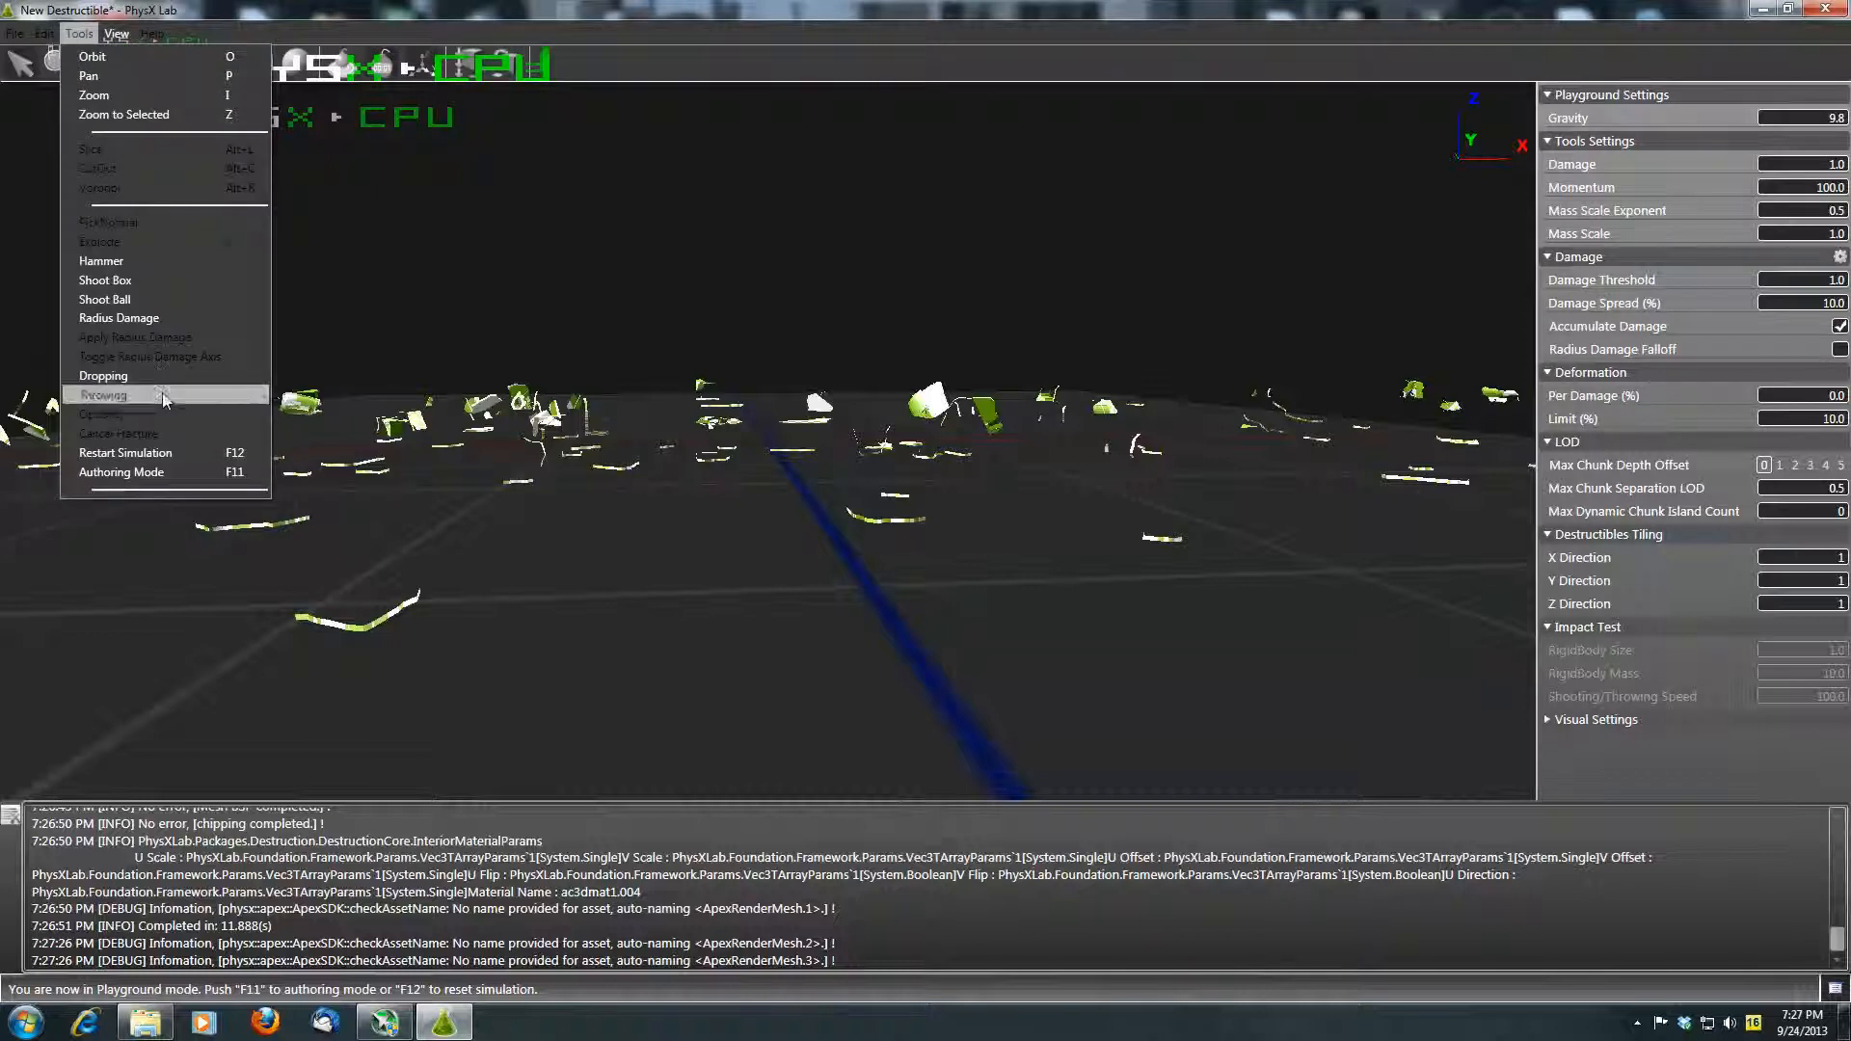
click(179, 451)
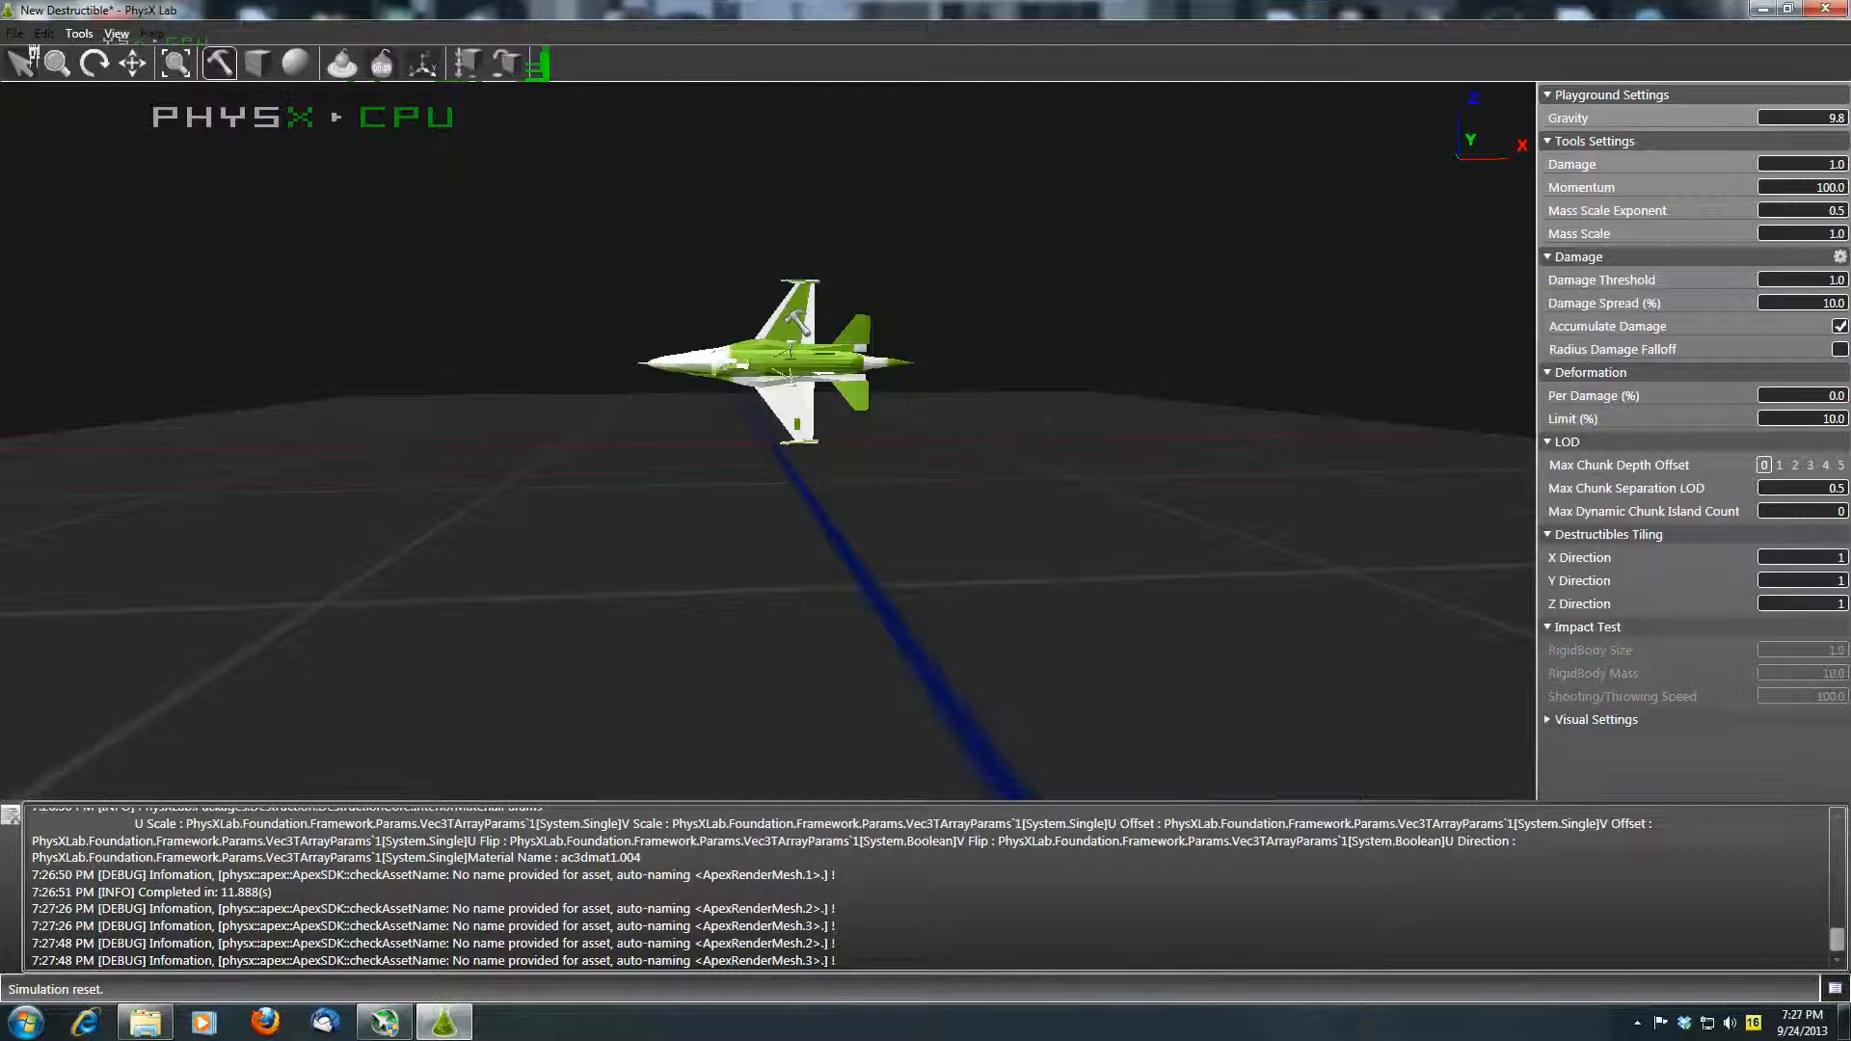
click(794, 304)
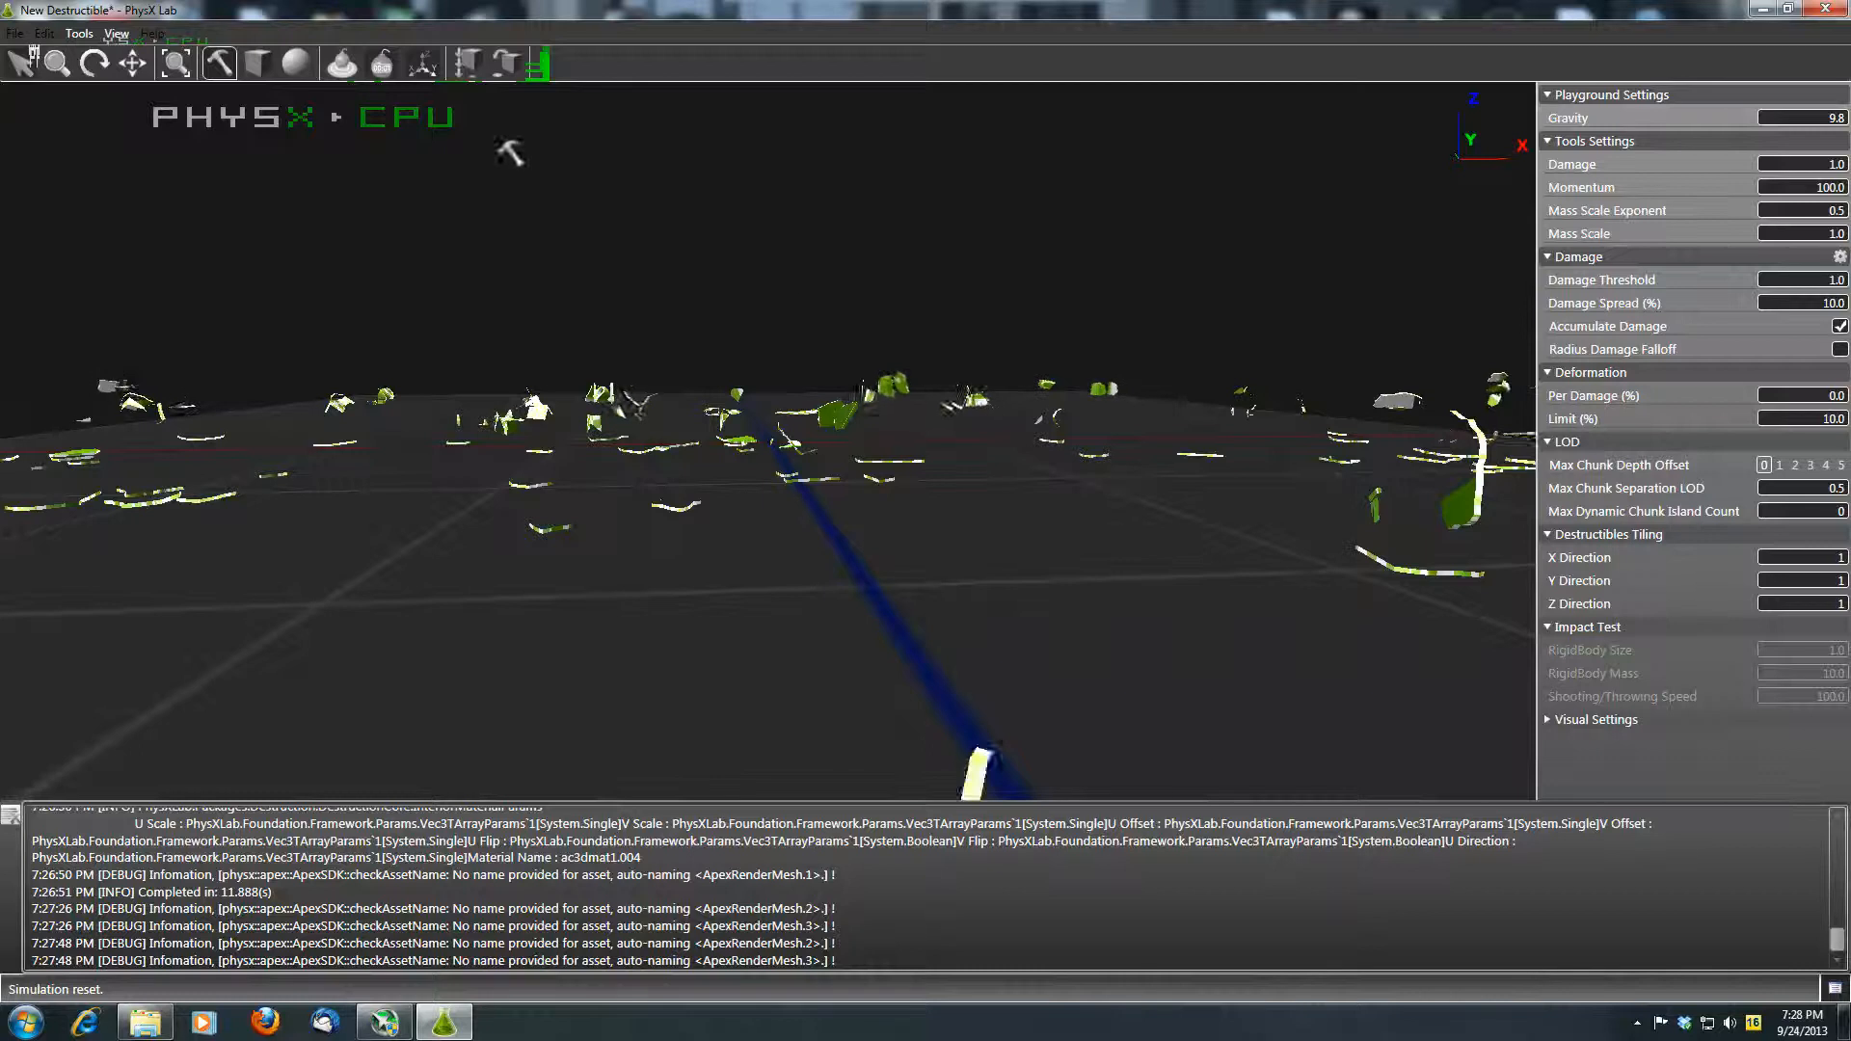
Step: Return to Authoring Mode and select all of the jet's chunks with the asset settings shown
click(79, 34)
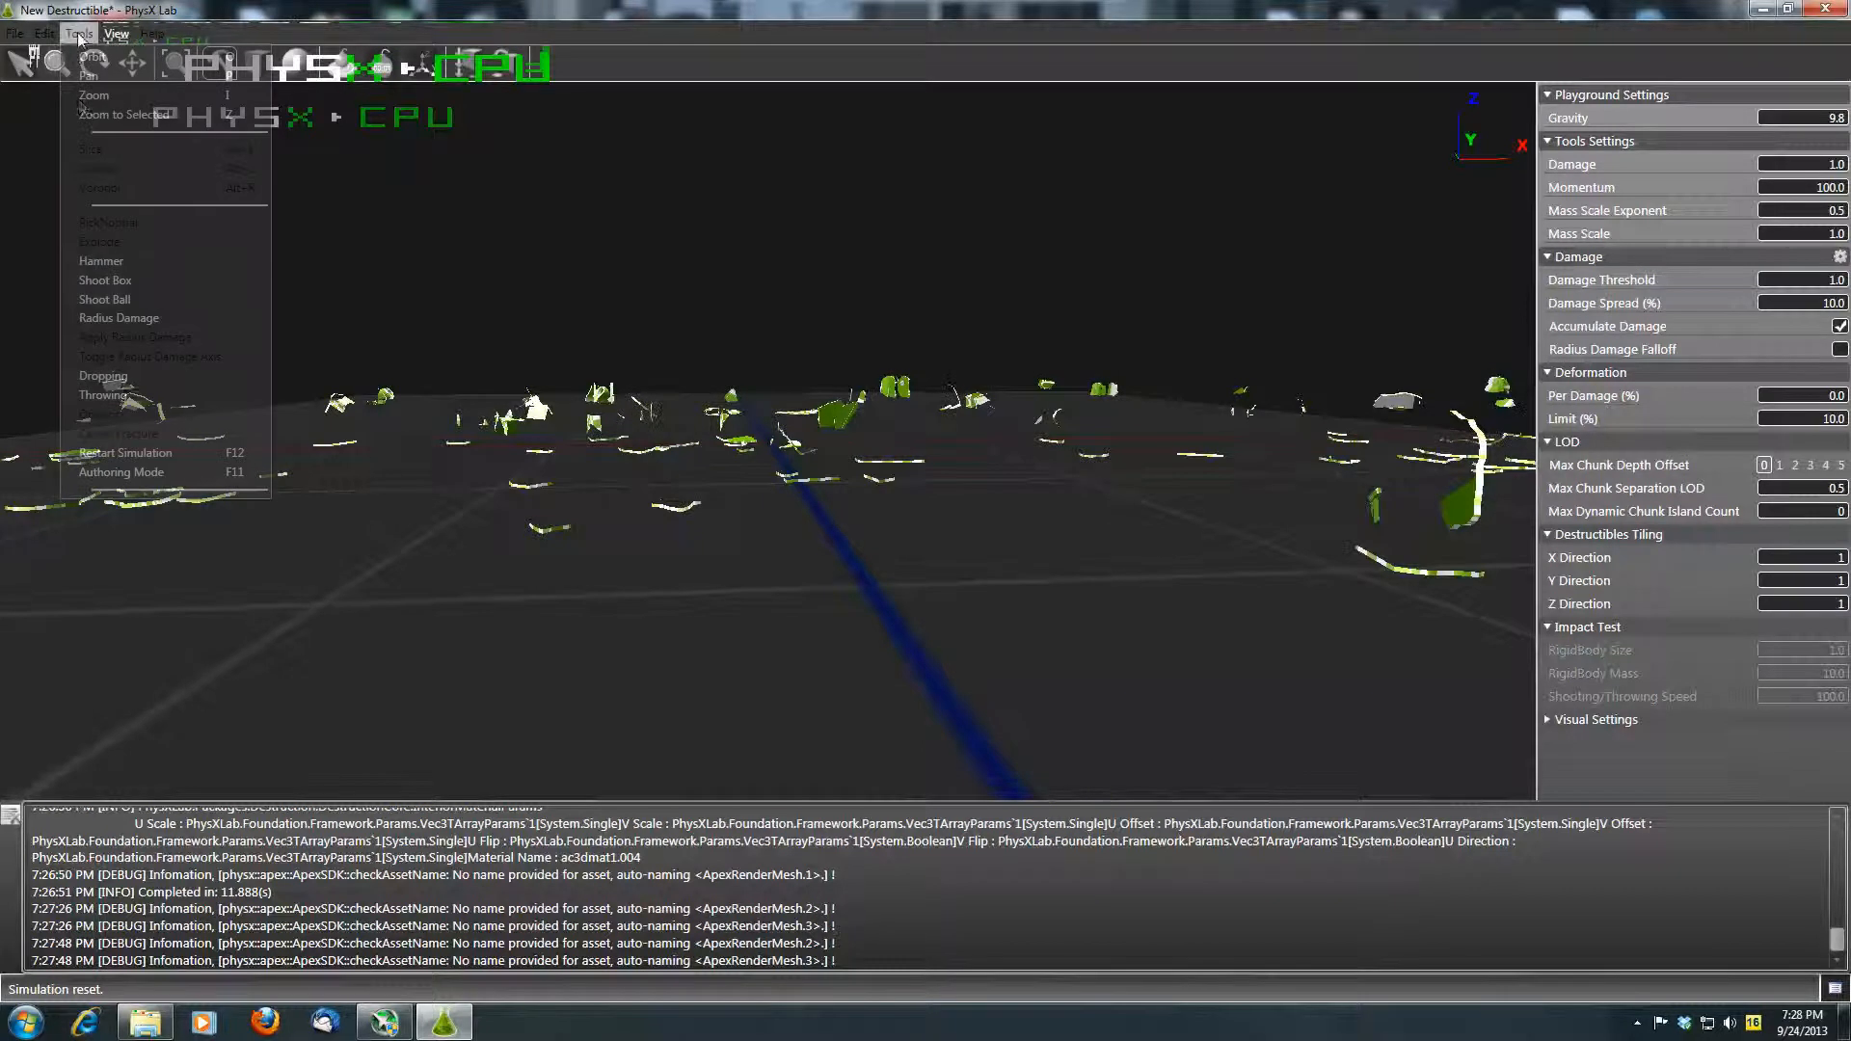
click(172, 472)
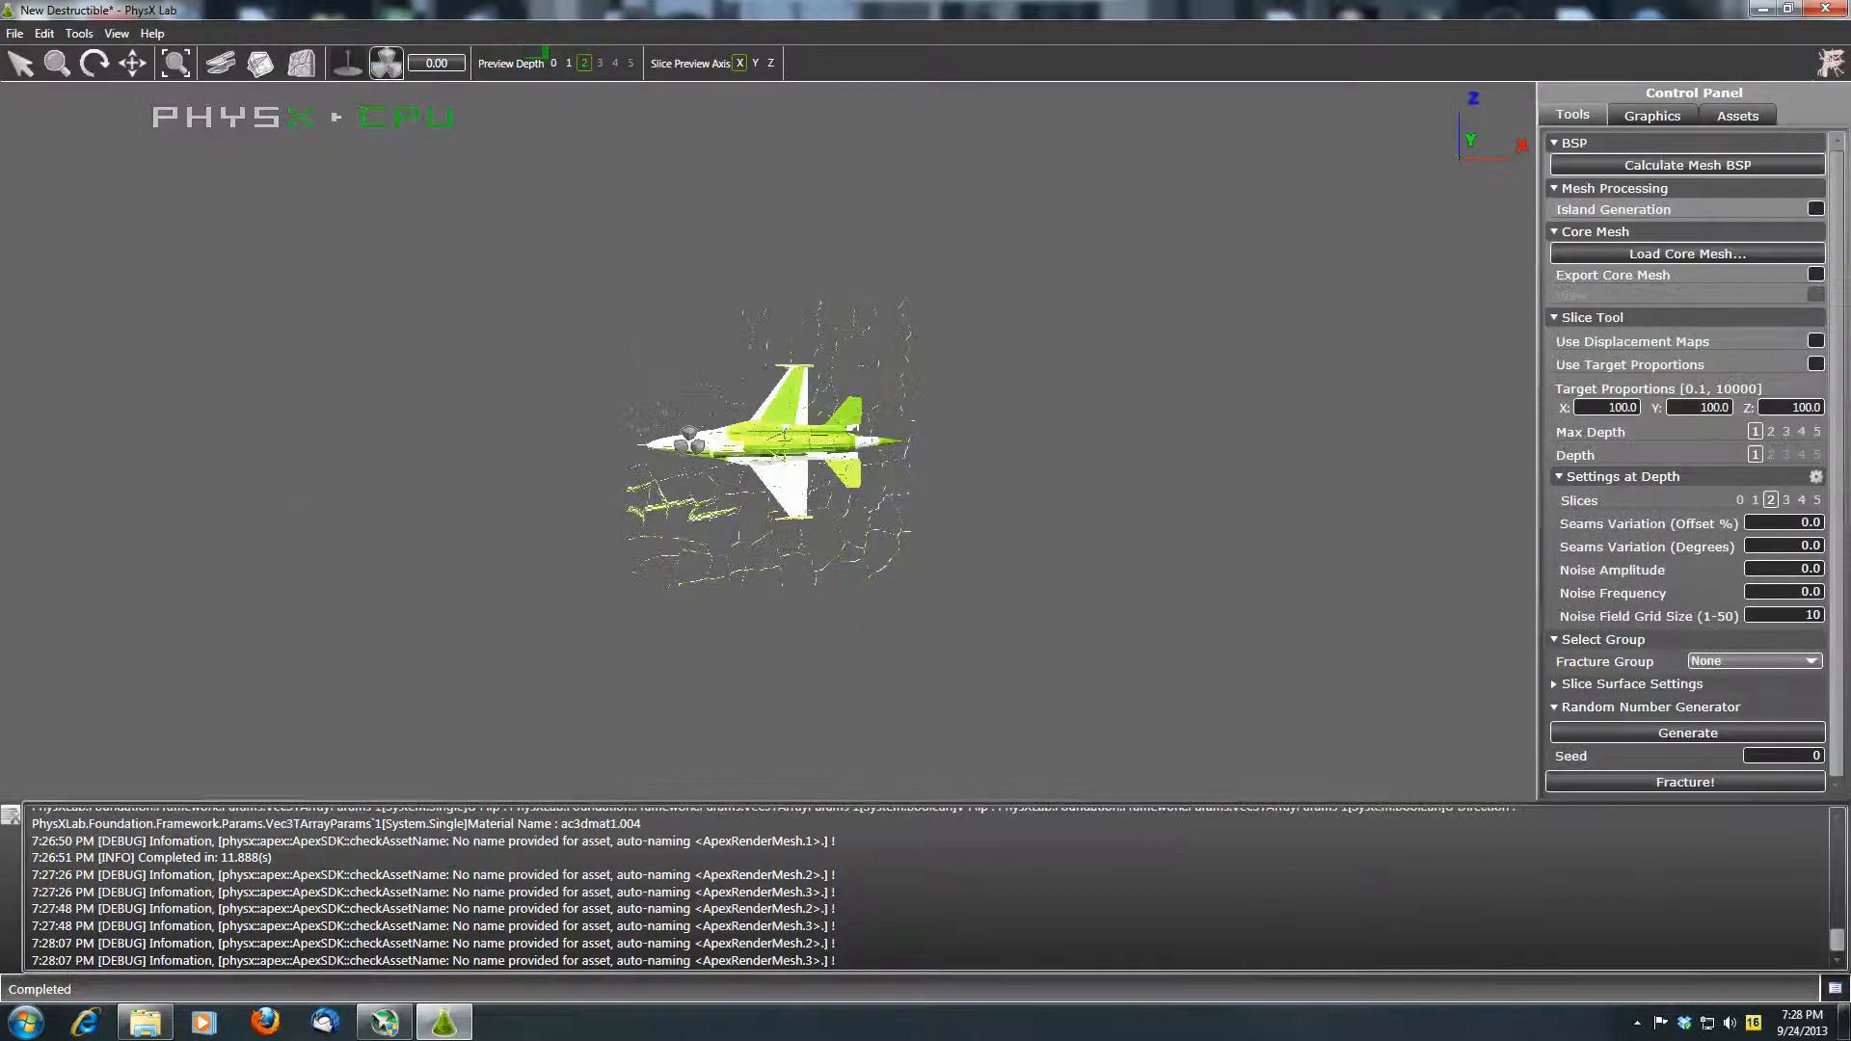
click(1741, 116)
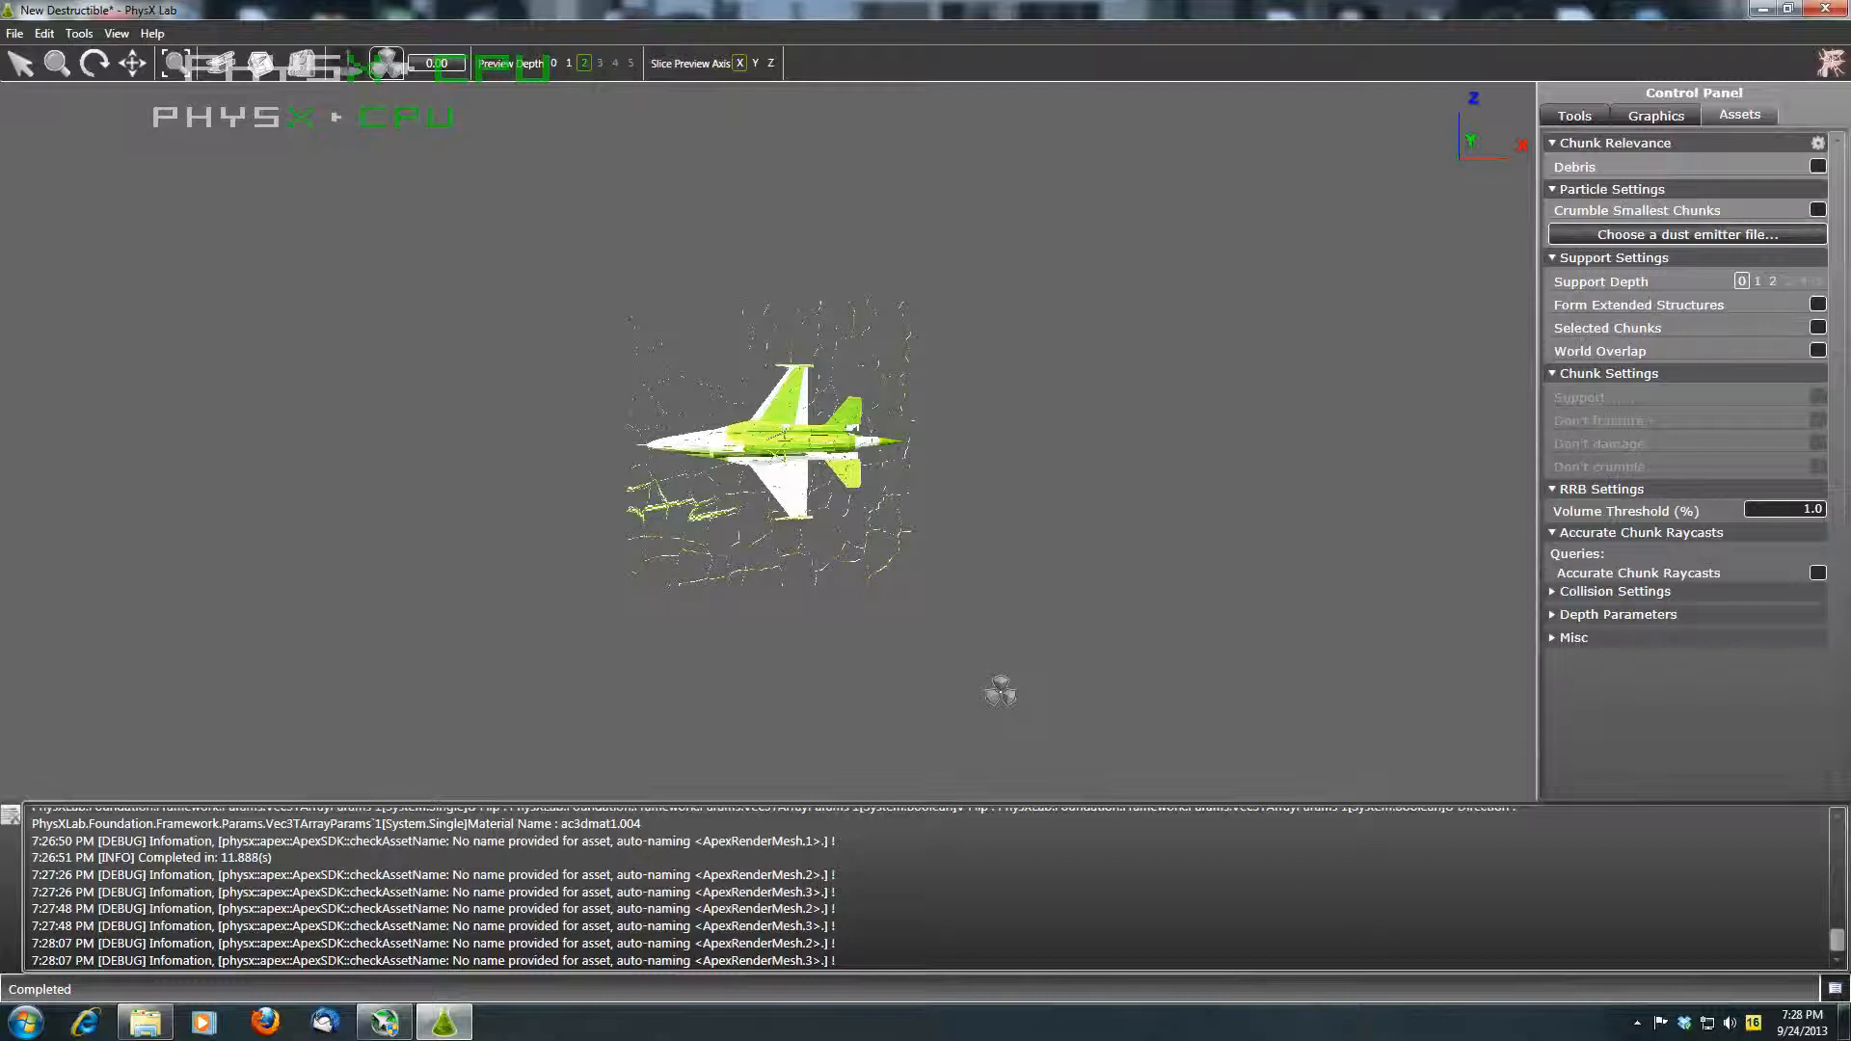
key(ctrl+a)
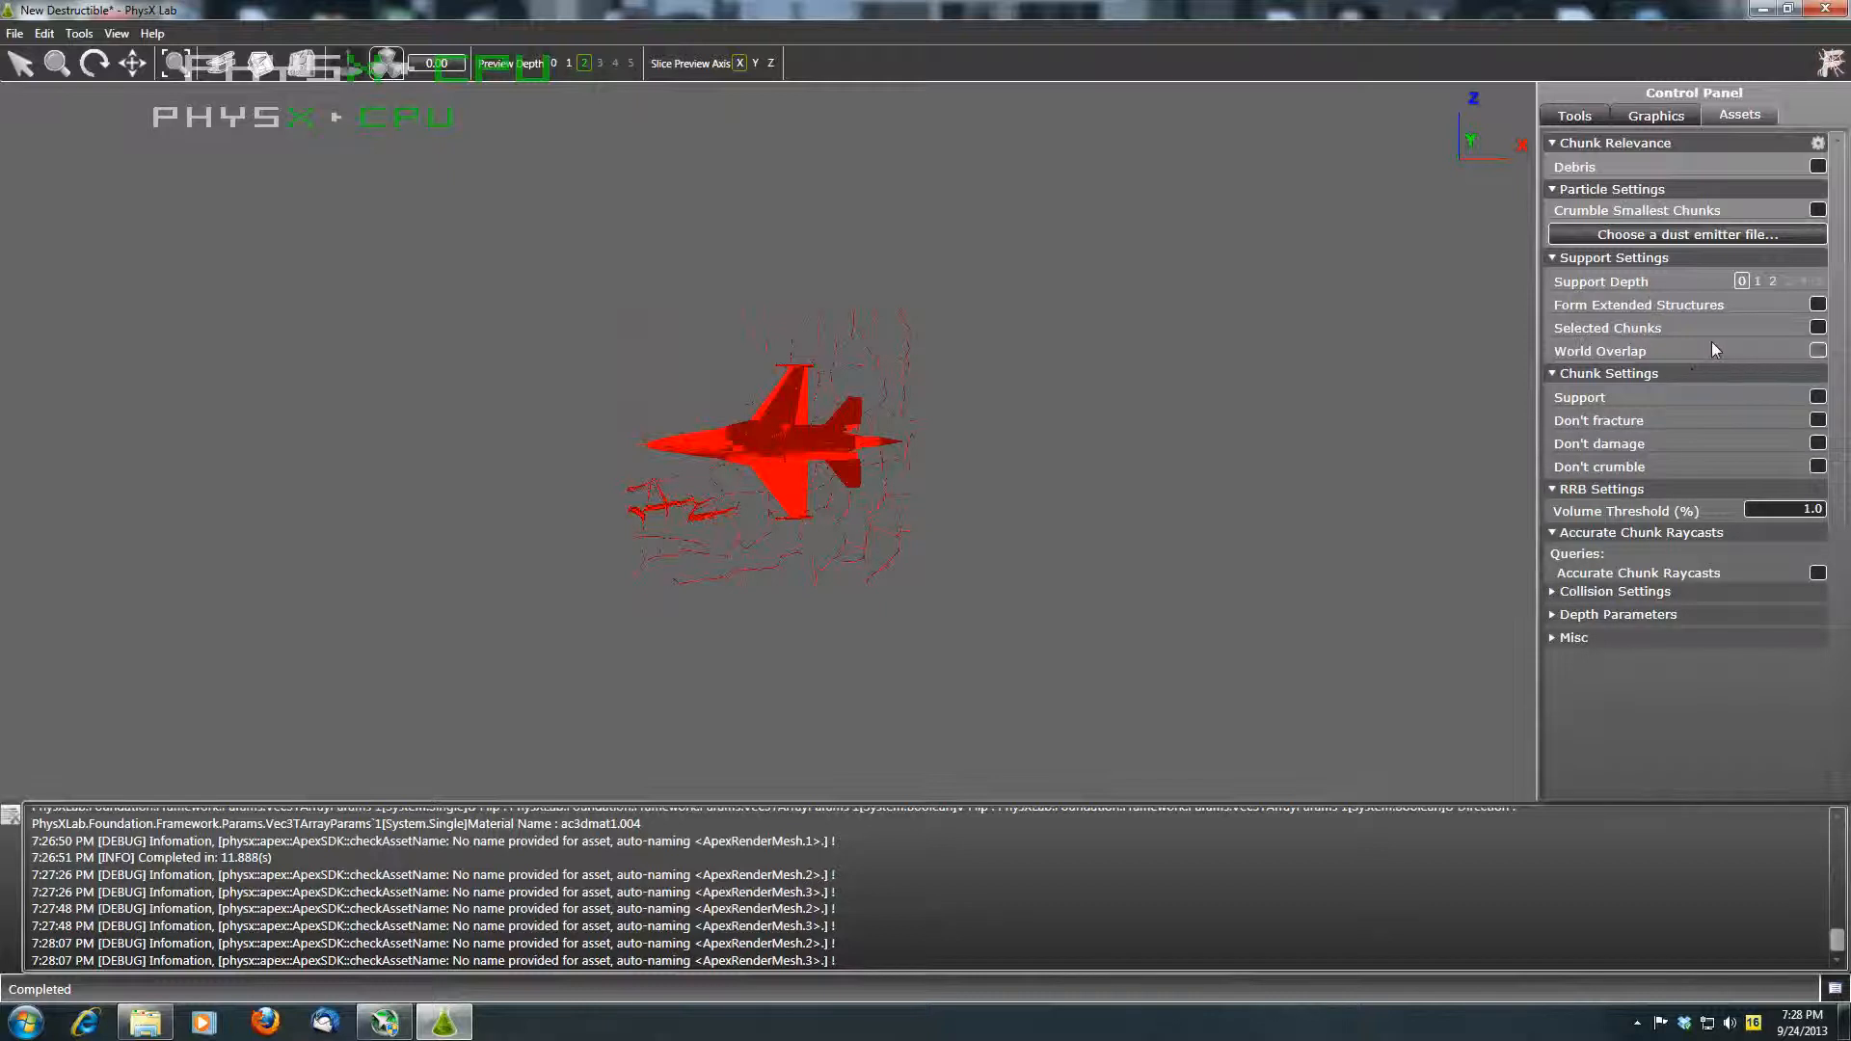
Step: Set support depth to 2, enable Form Extended Structures, Selected Chunks, World Overlap and chunk Support, and open the RRB volume threshold for editing
mouse_move(1770, 302)
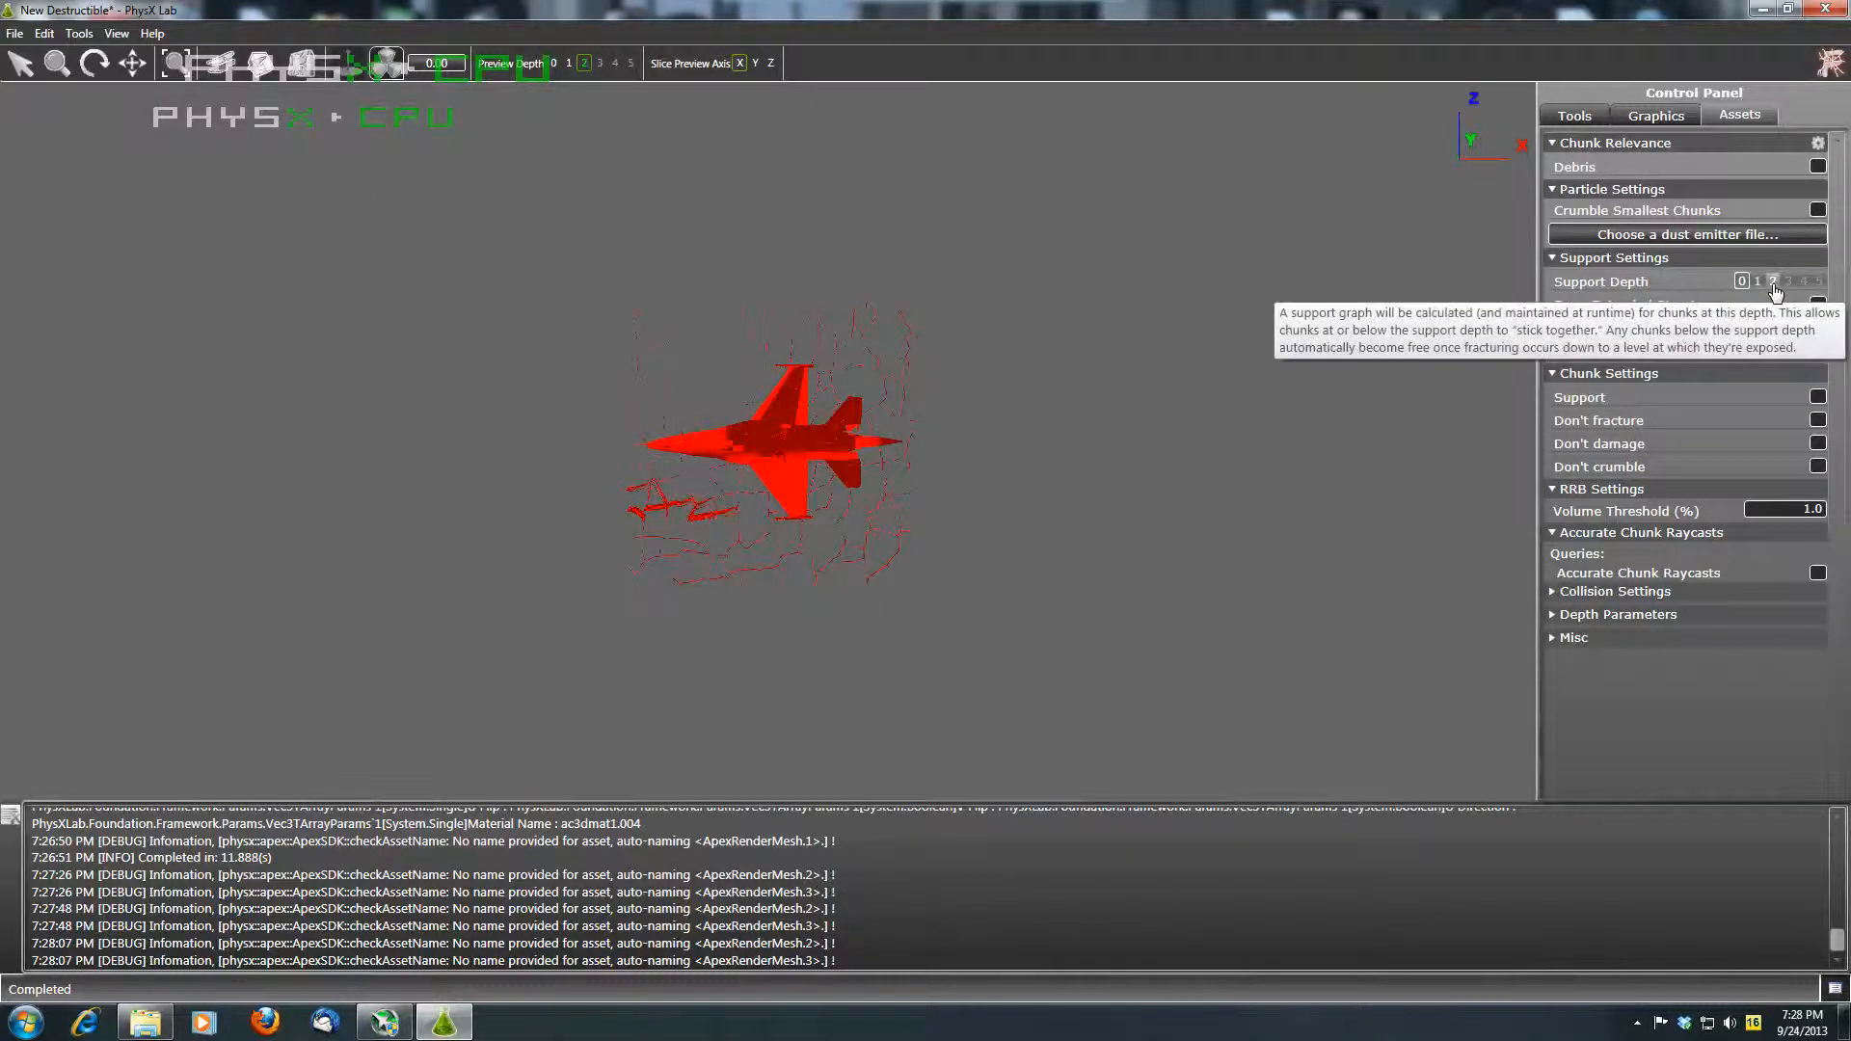
click(1773, 284)
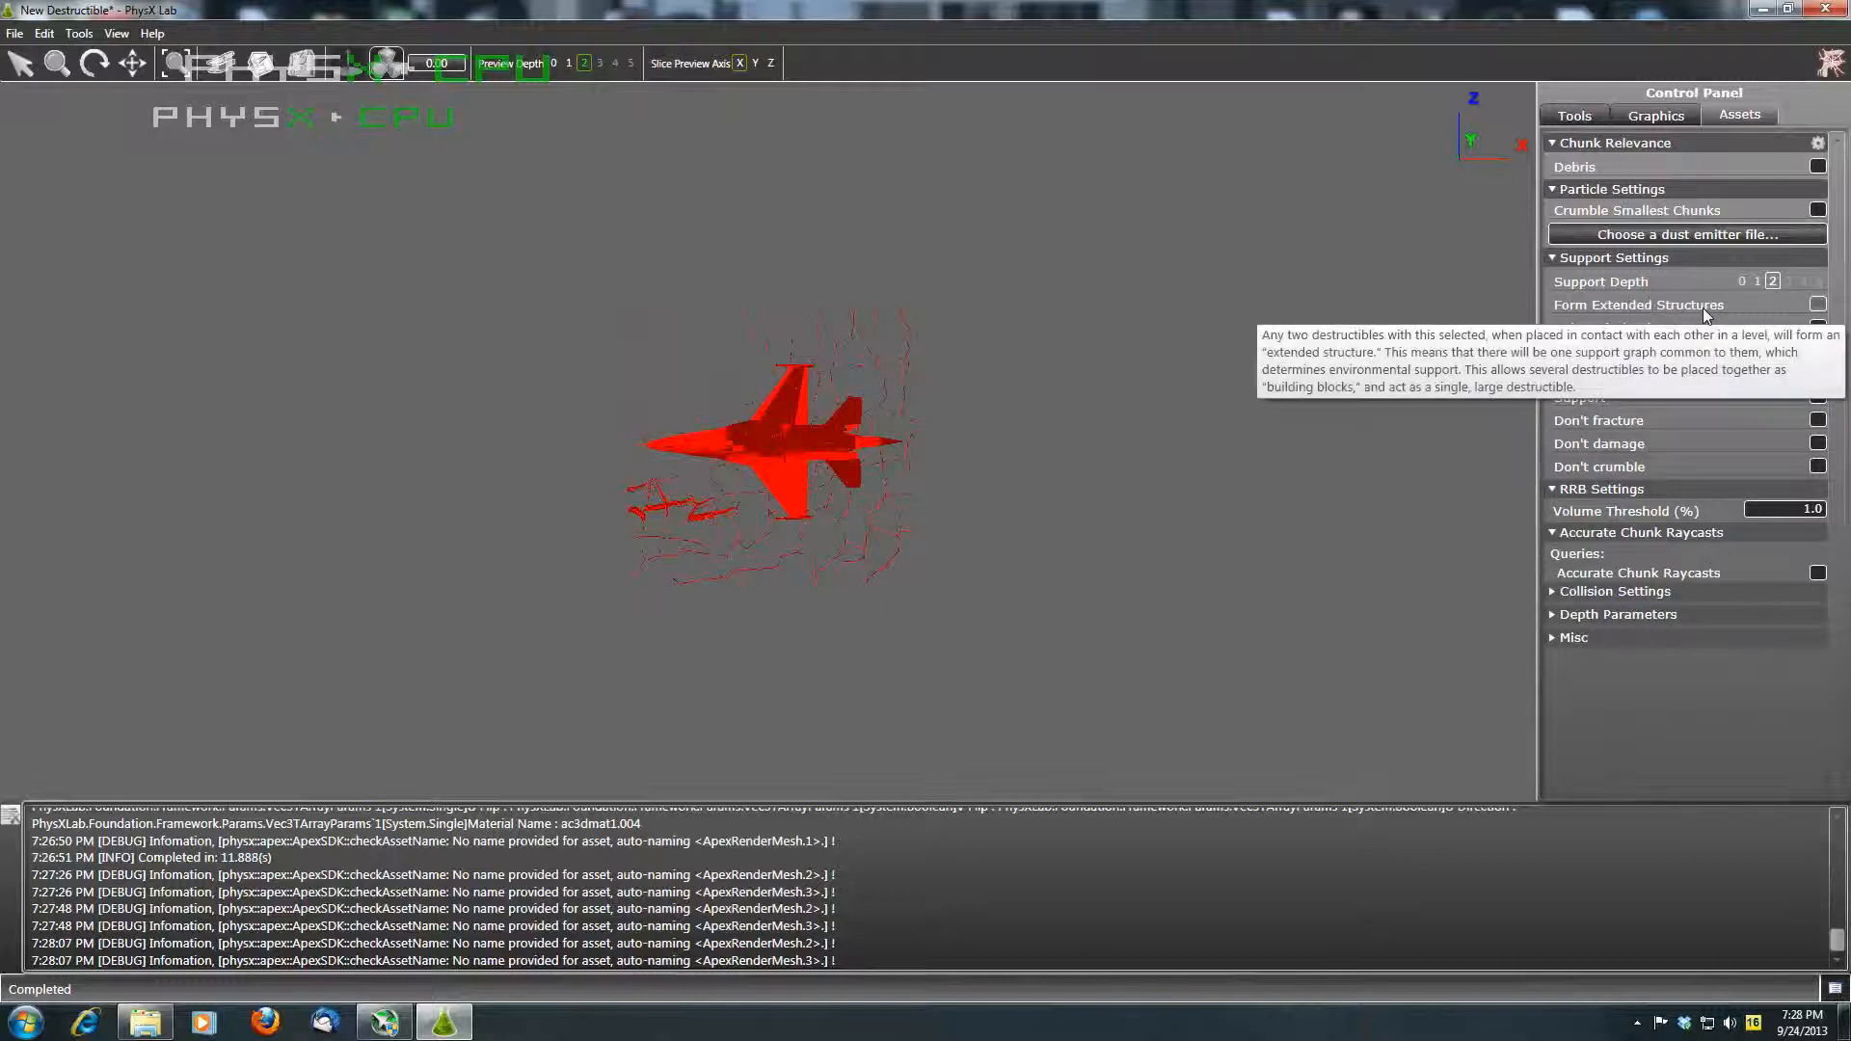
click(1818, 305)
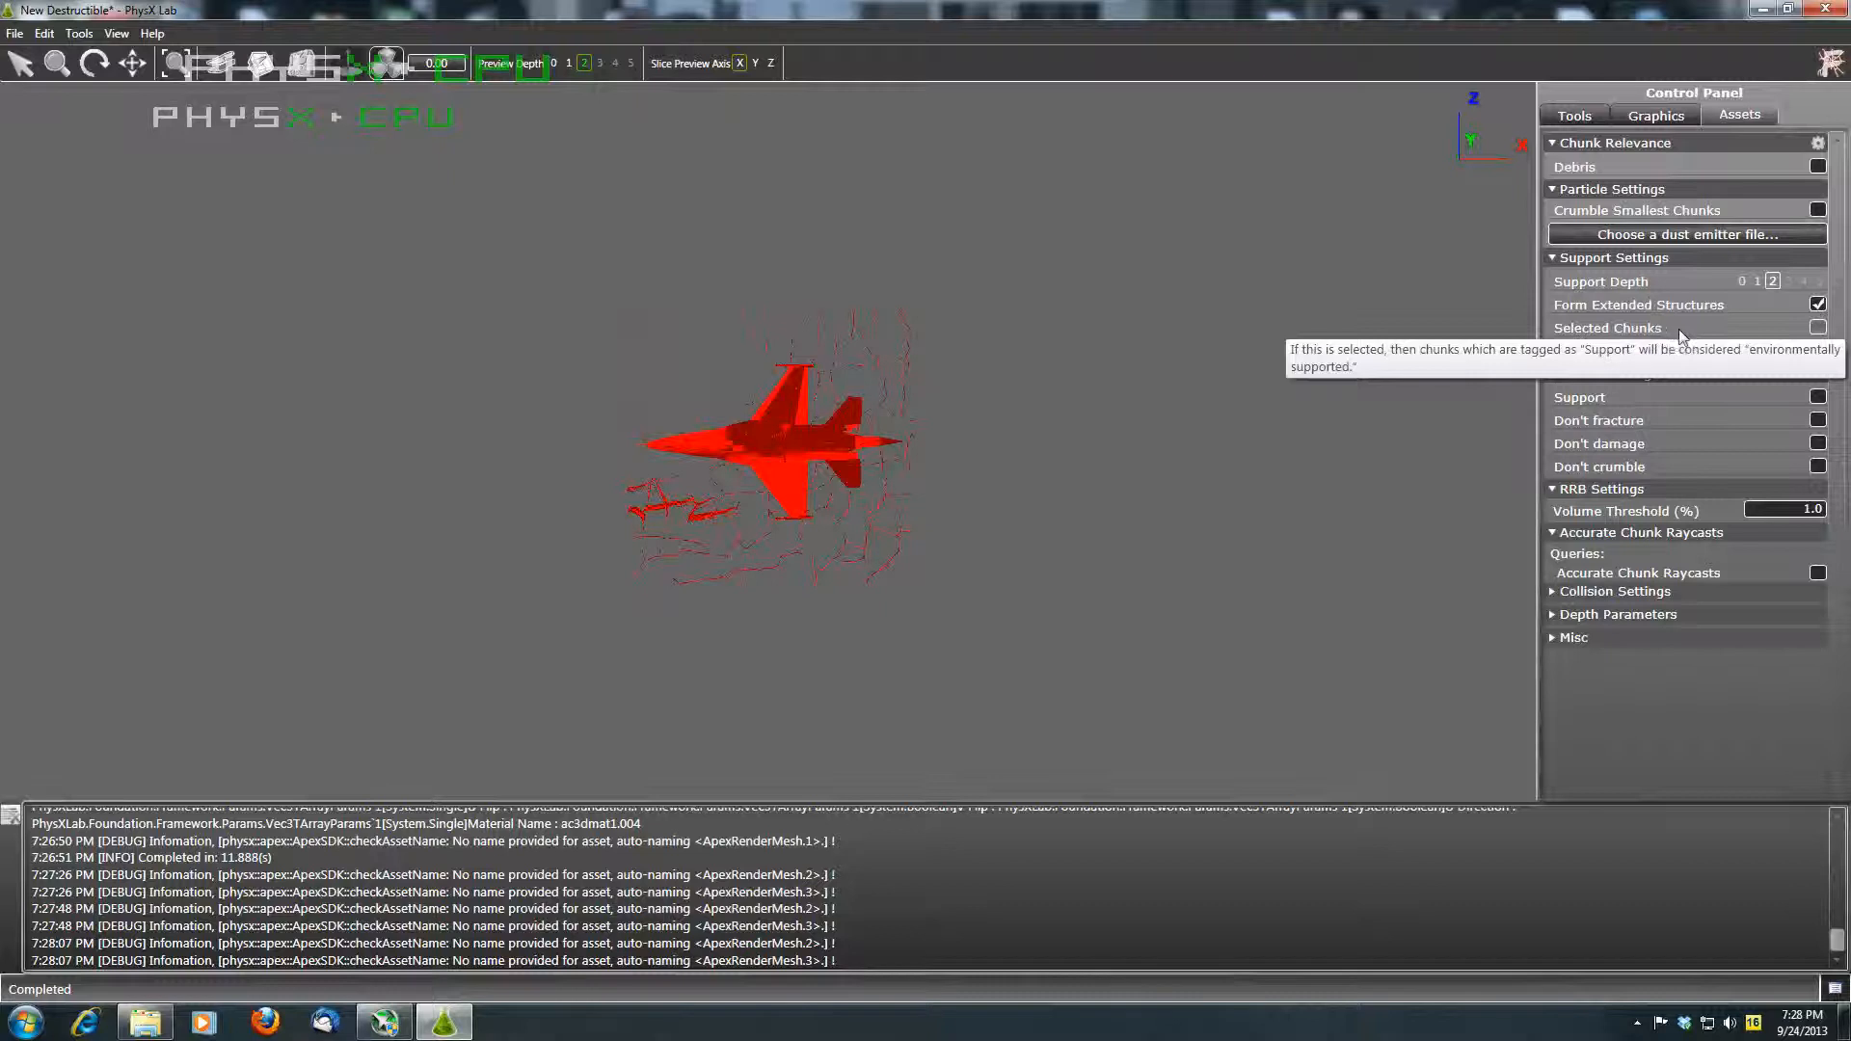
click(1818, 328)
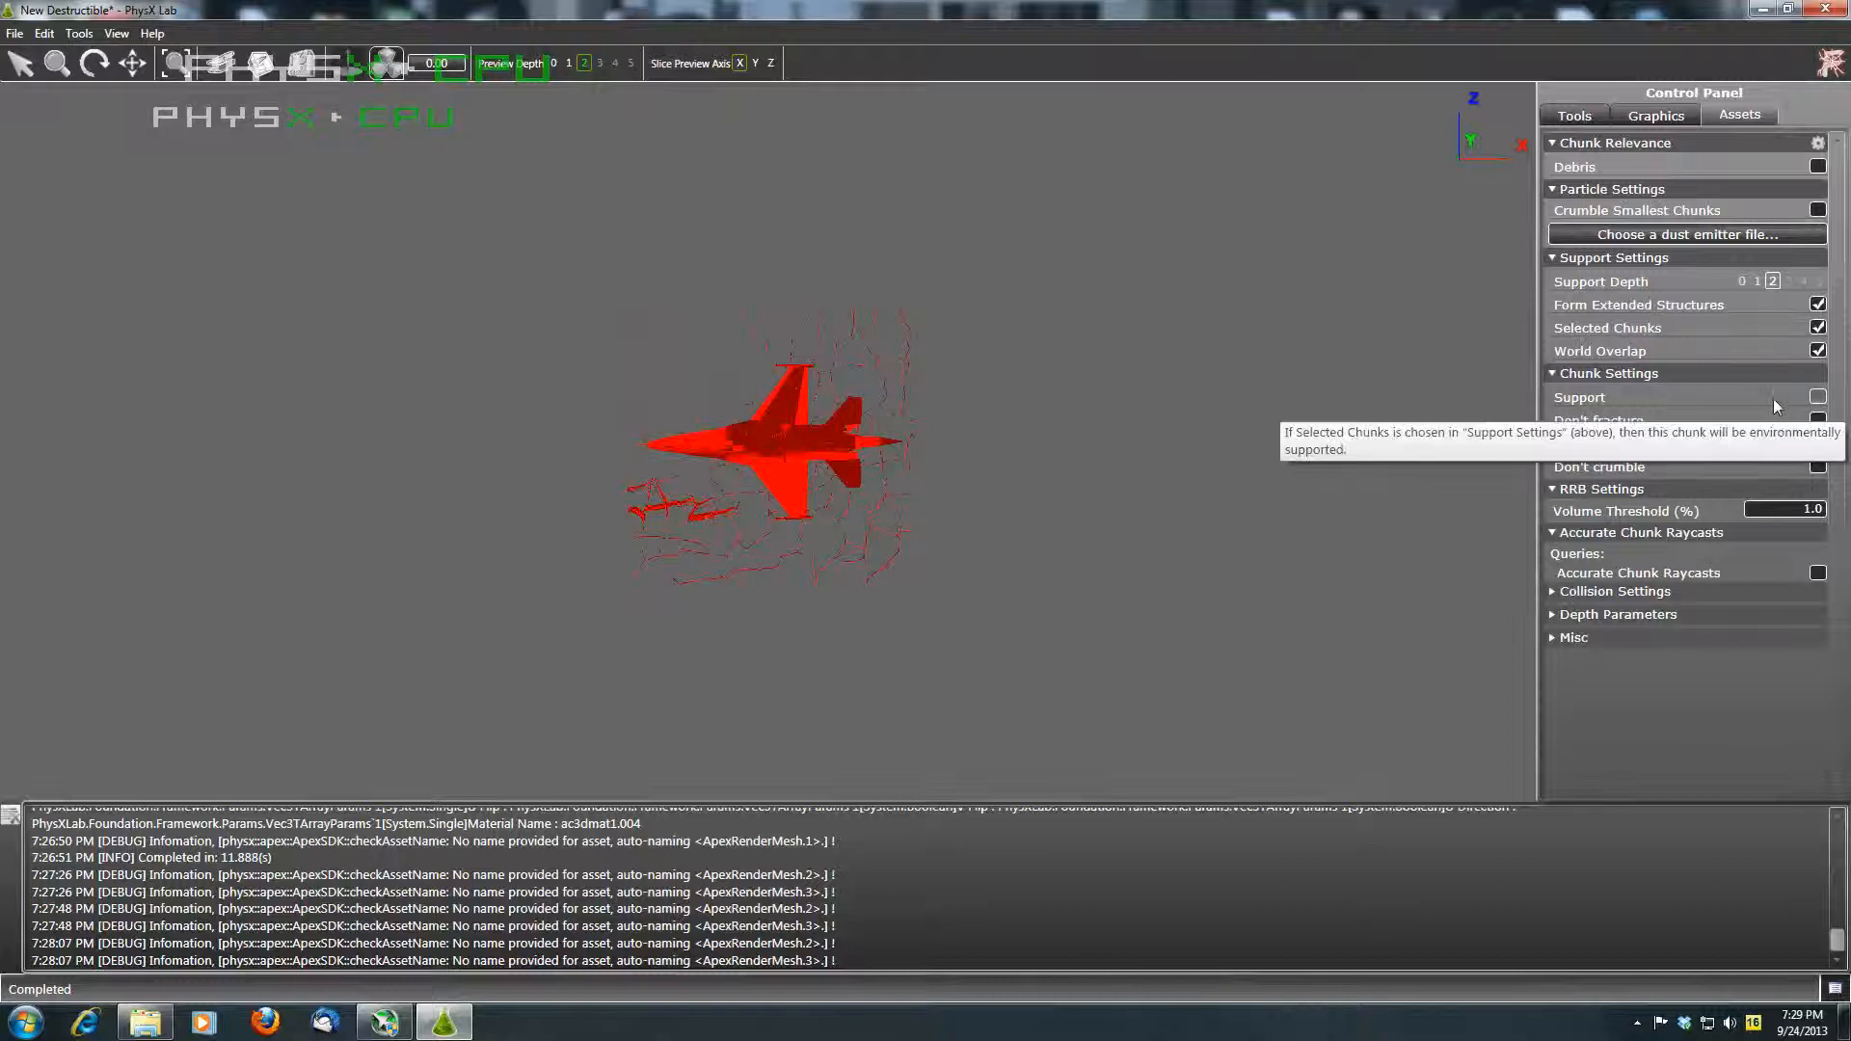
click(1819, 398)
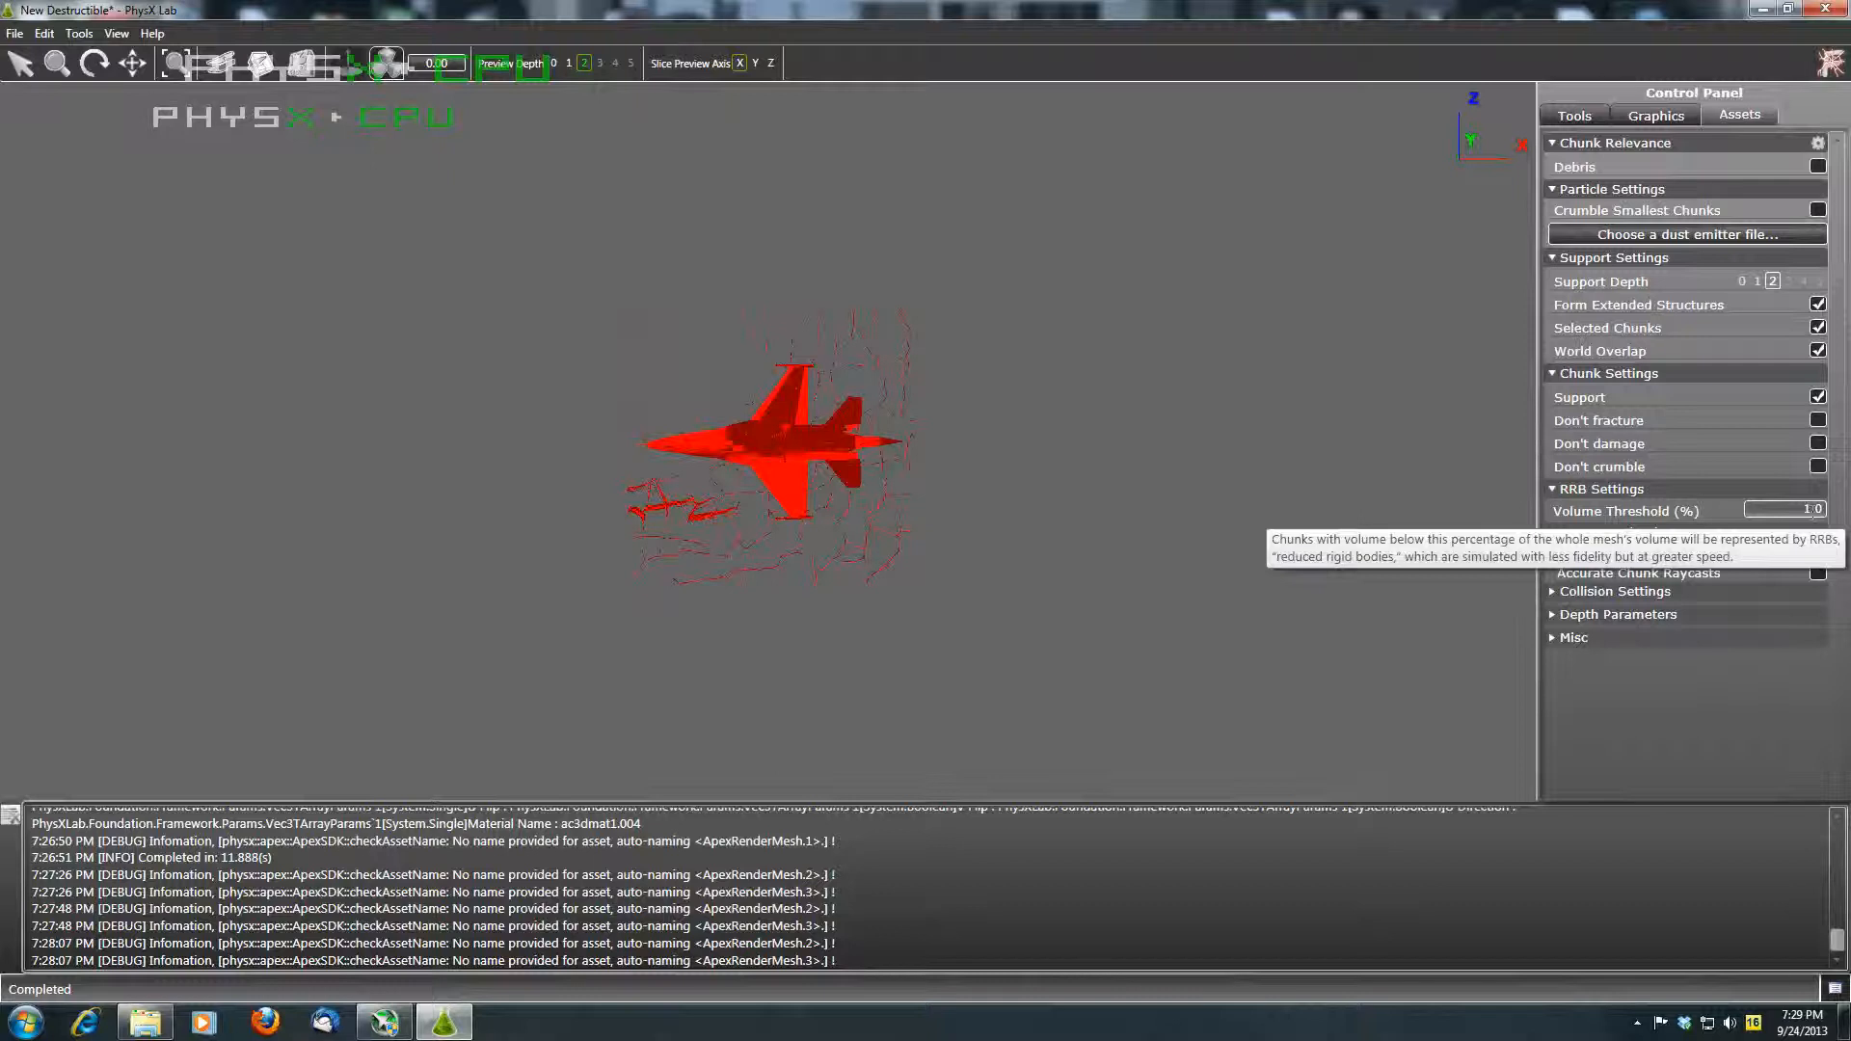
click(1810, 509)
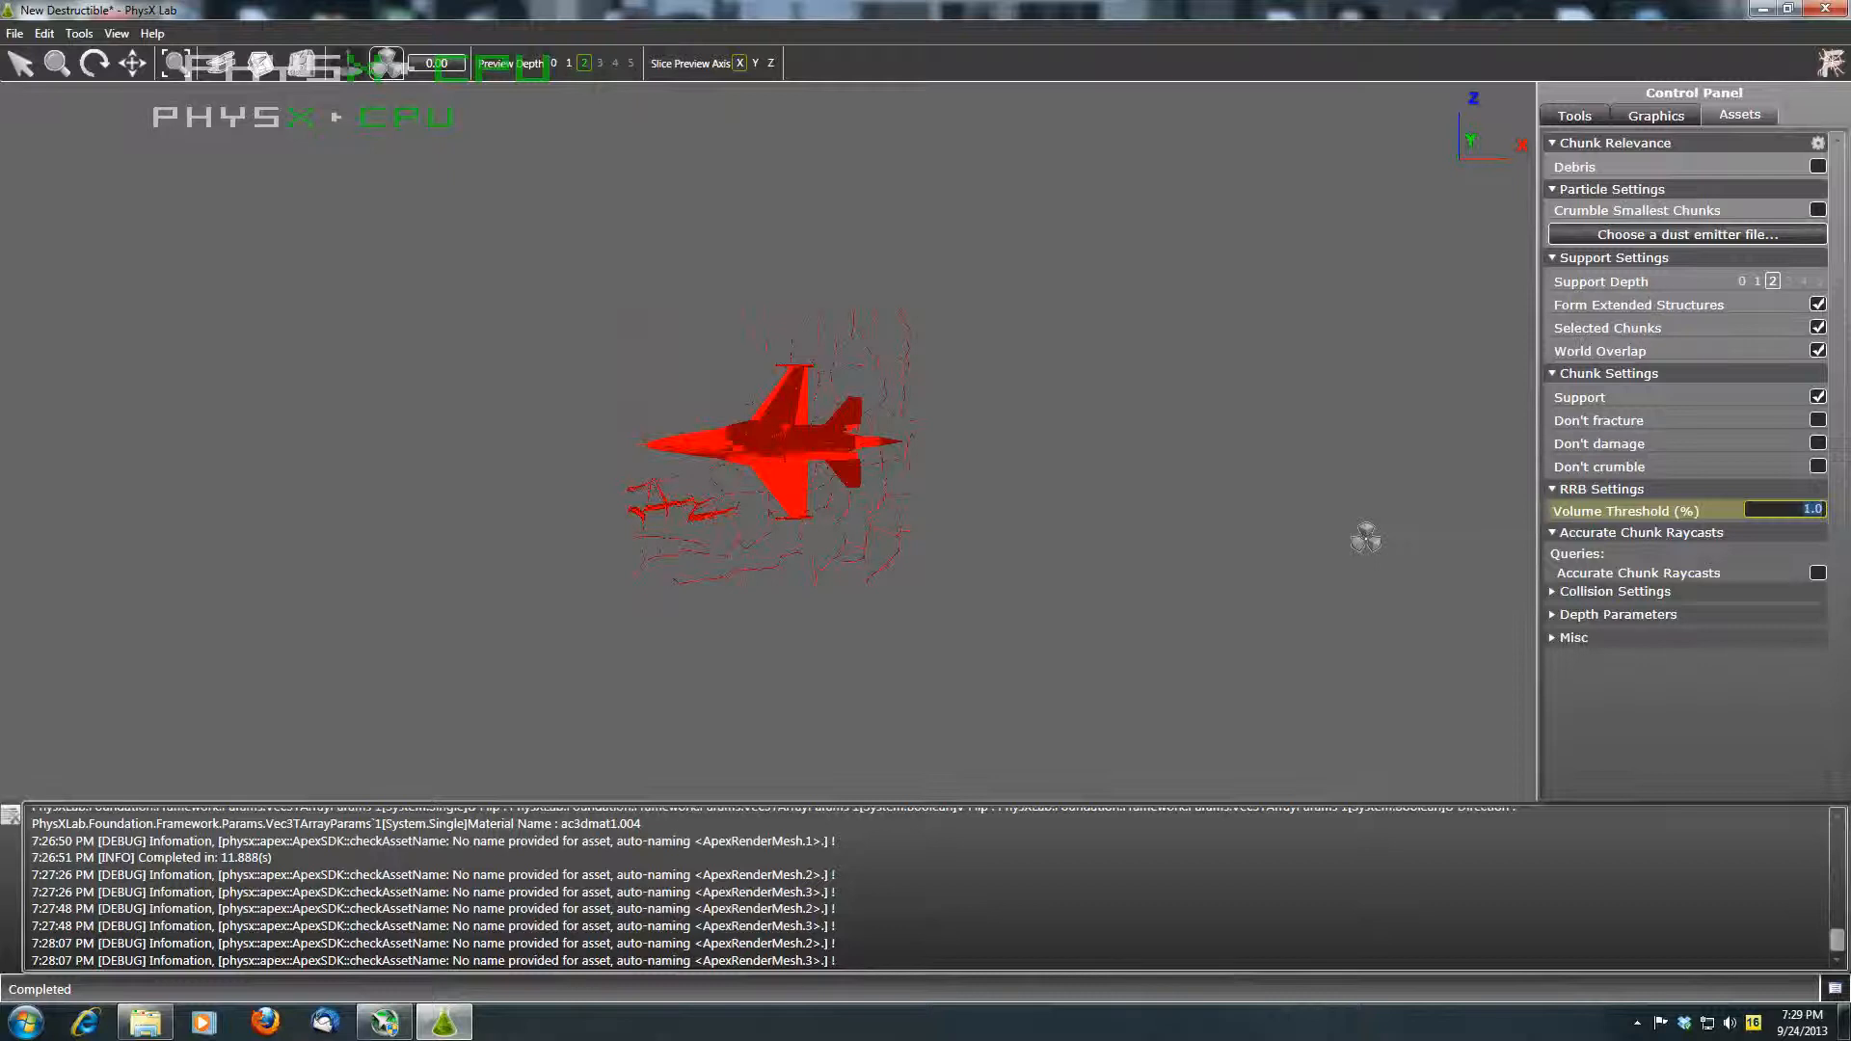
Step: Set the RRB volume threshold of the selected chunks to 25 %
text(25)
key(Return)
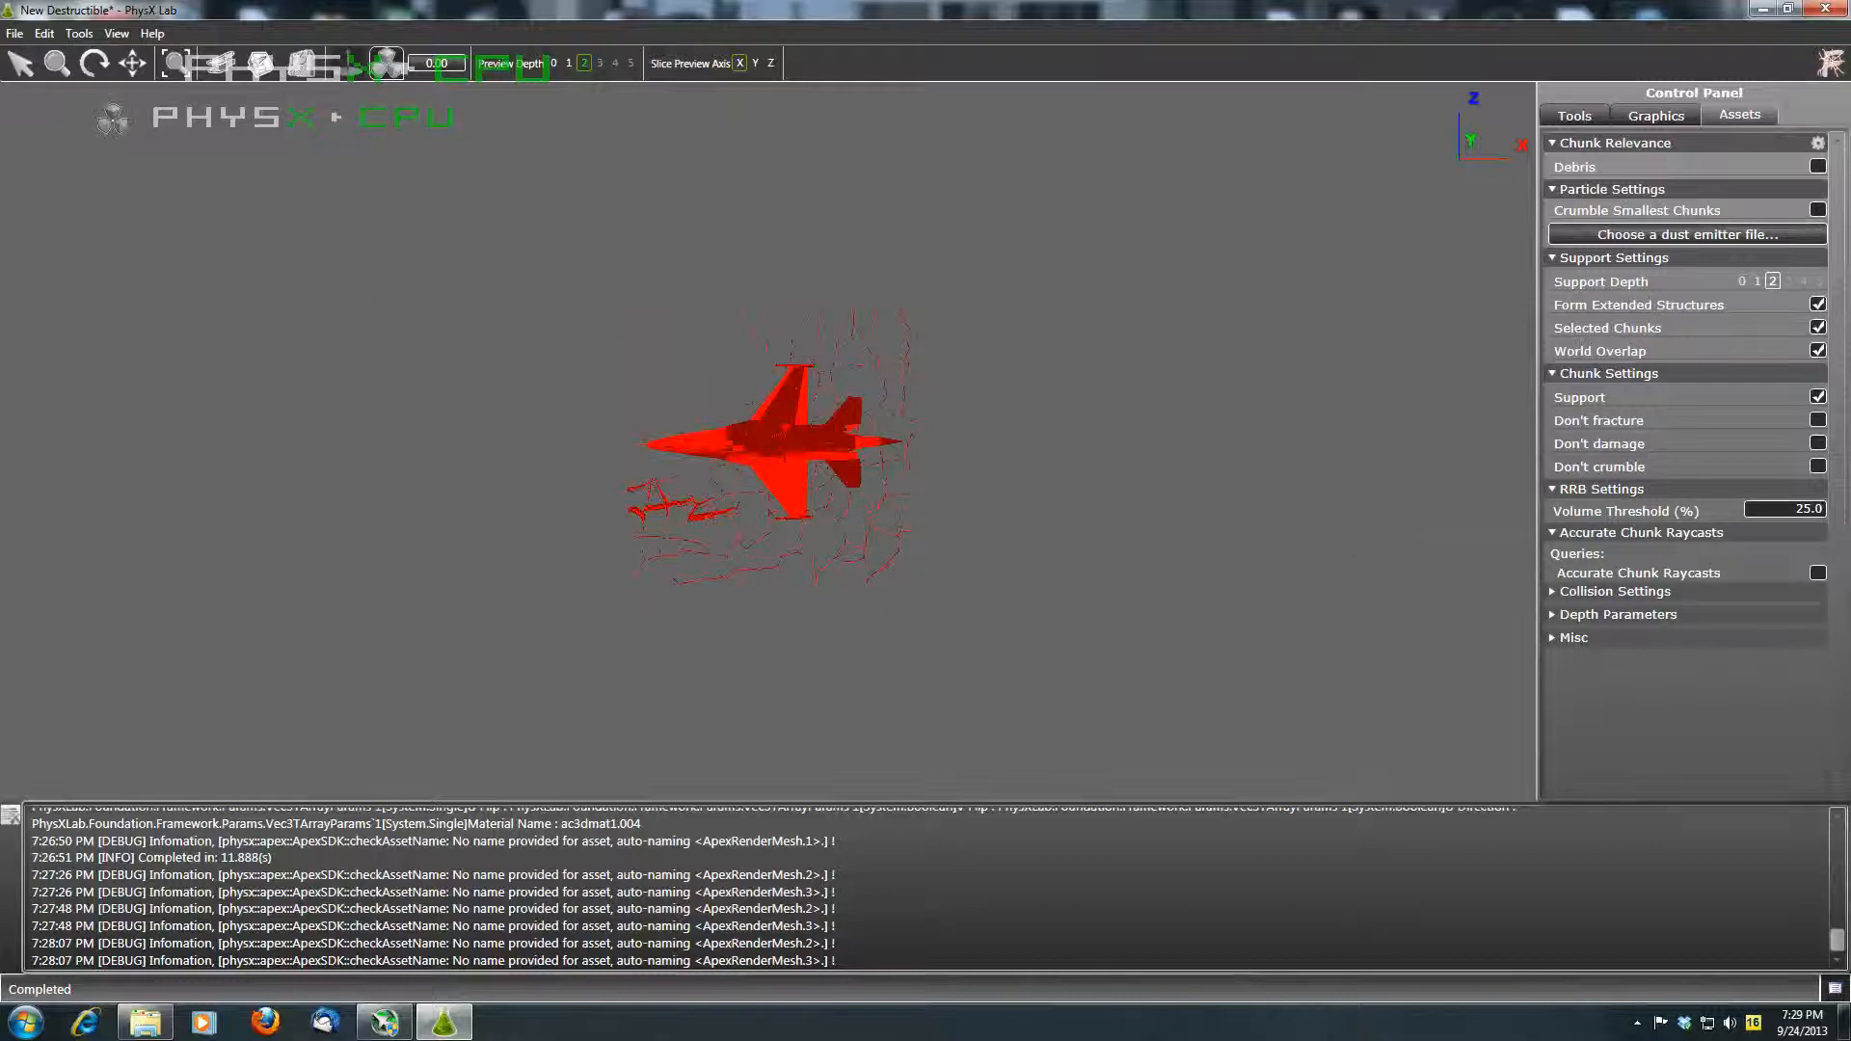
Step: Export the jet as an APEX Destructible Asset, binary (*.apb), named DestructibleF16 in the APEX folder, overwriting the existing file despite the outdated fracture data
click(15, 33)
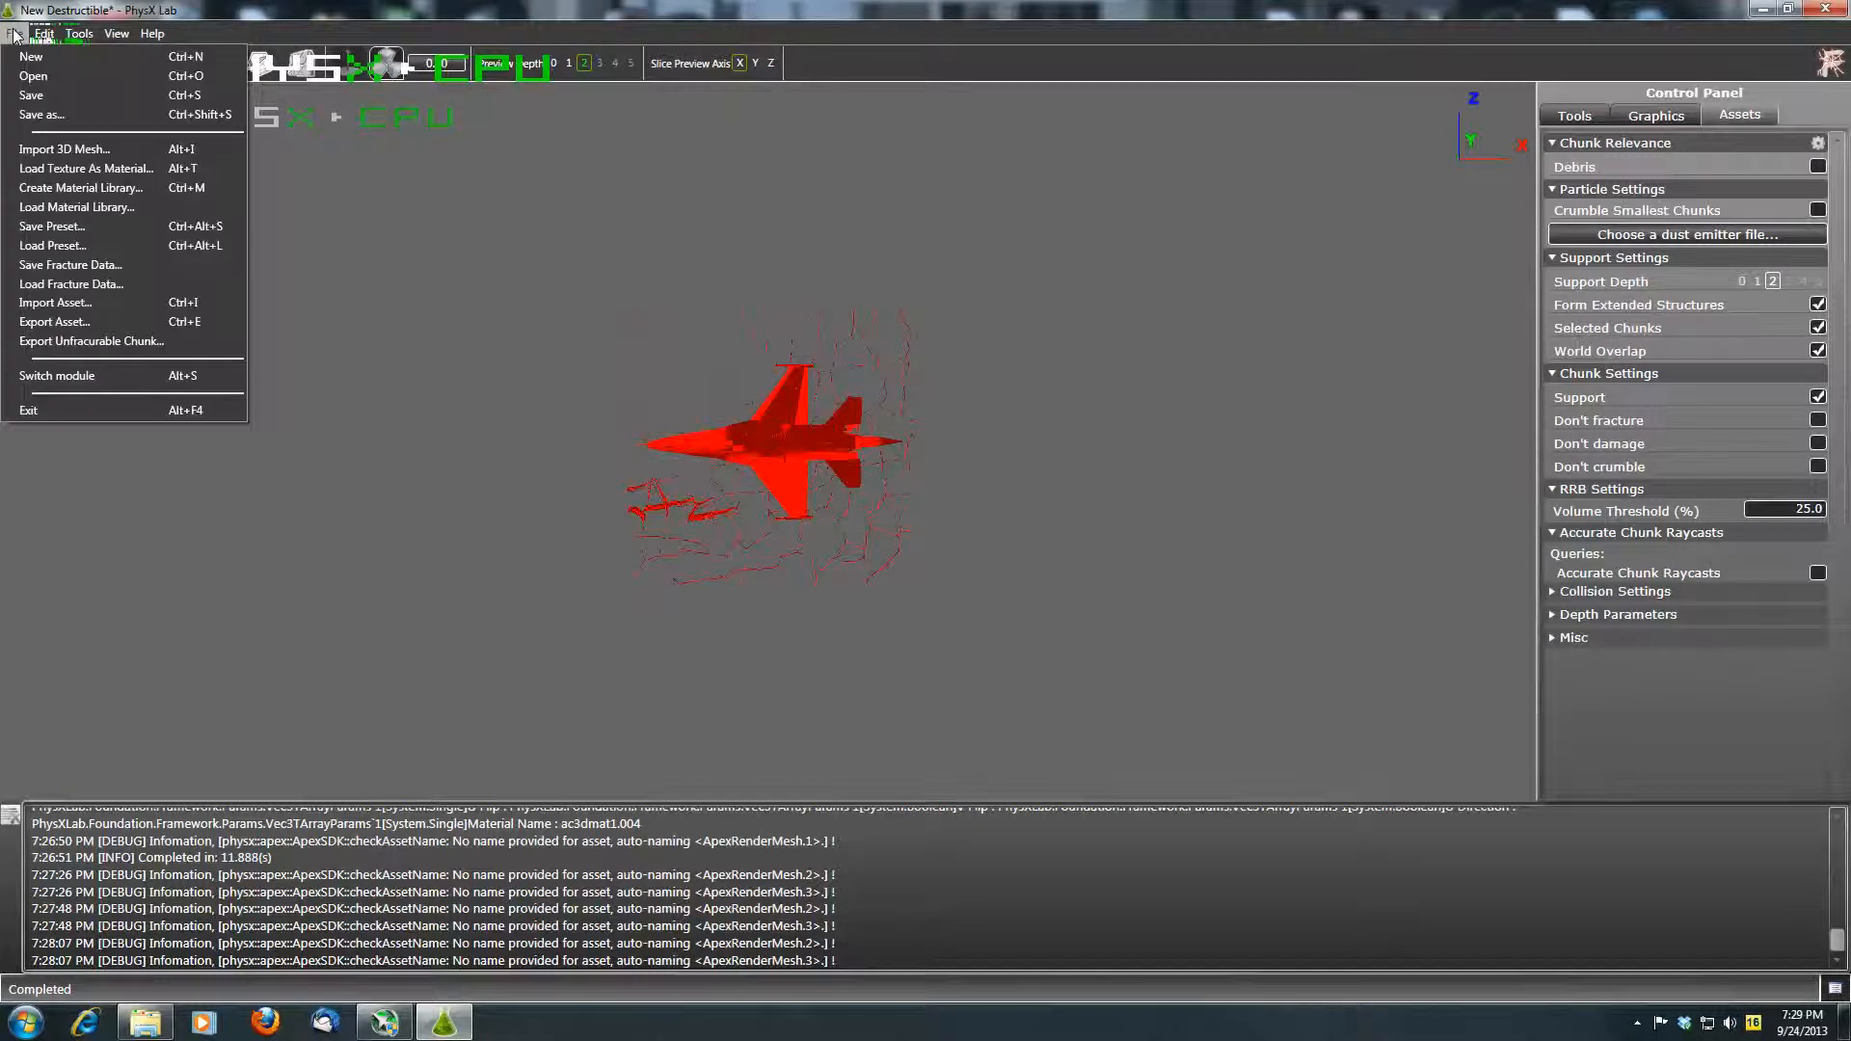
click(83, 322)
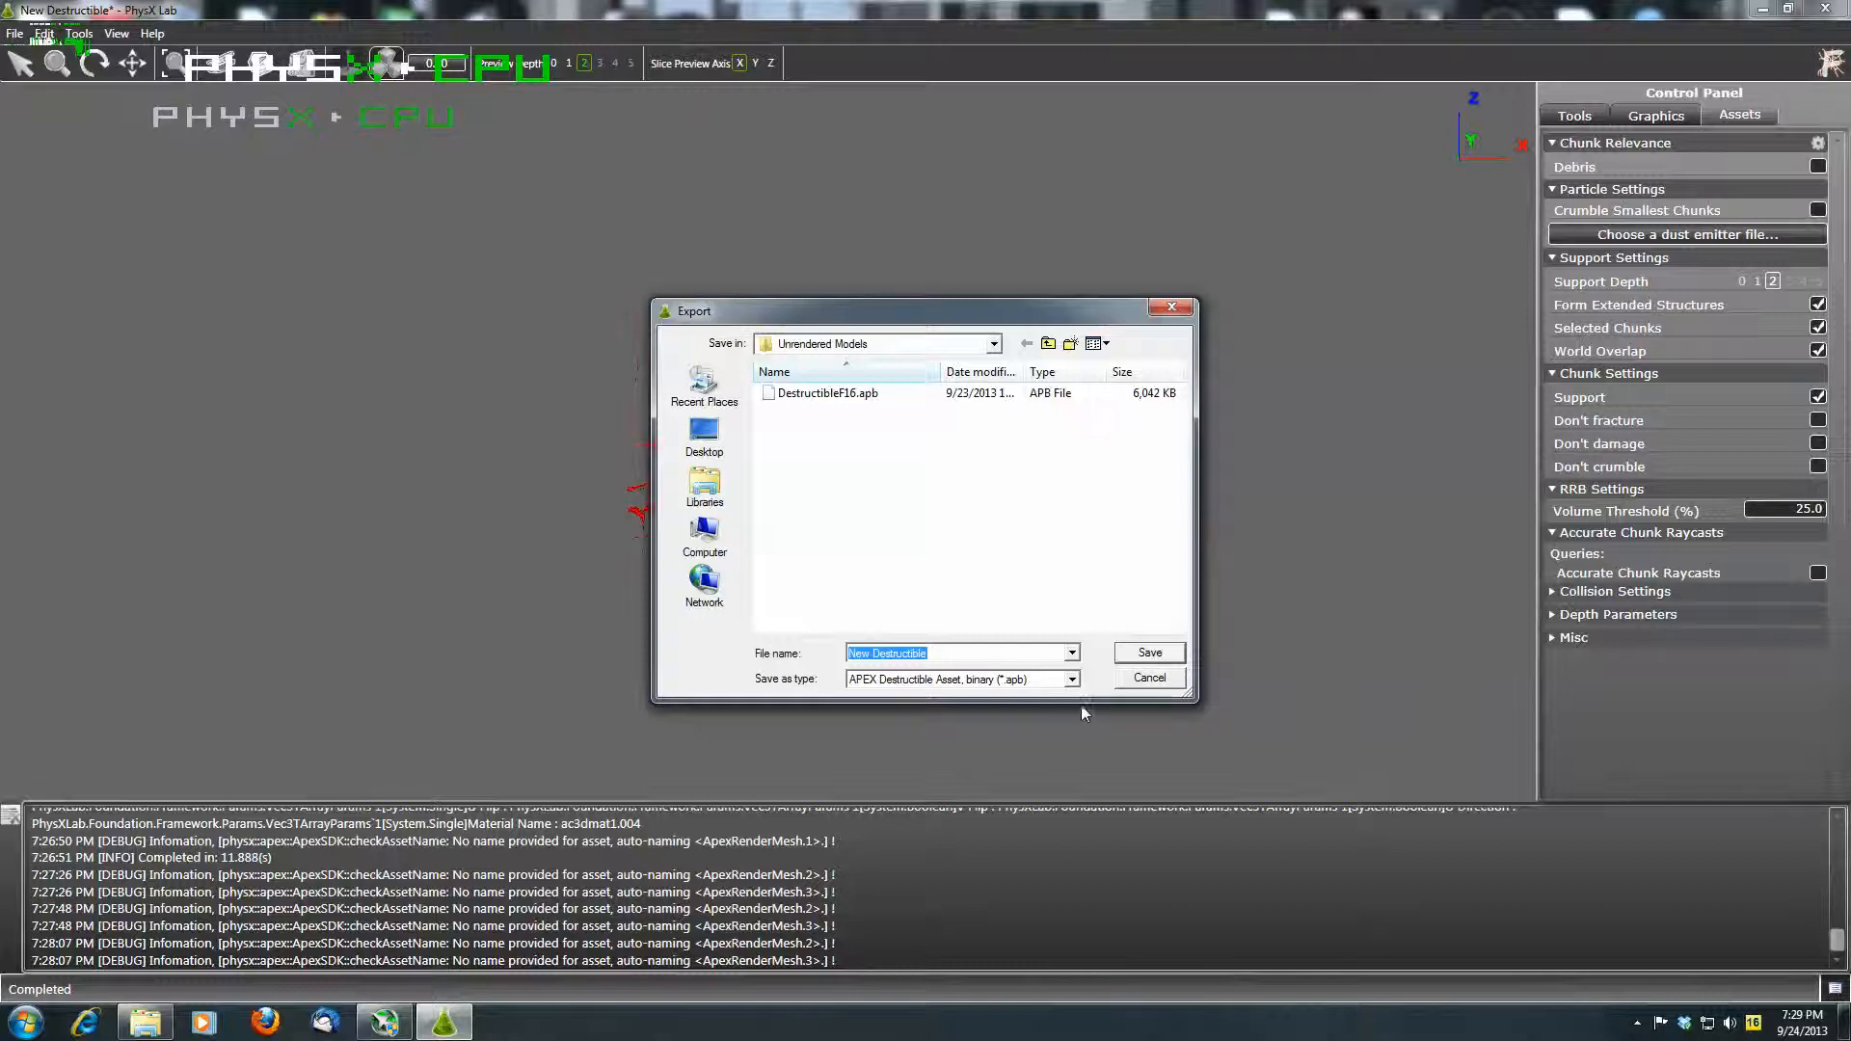
click(1071, 679)
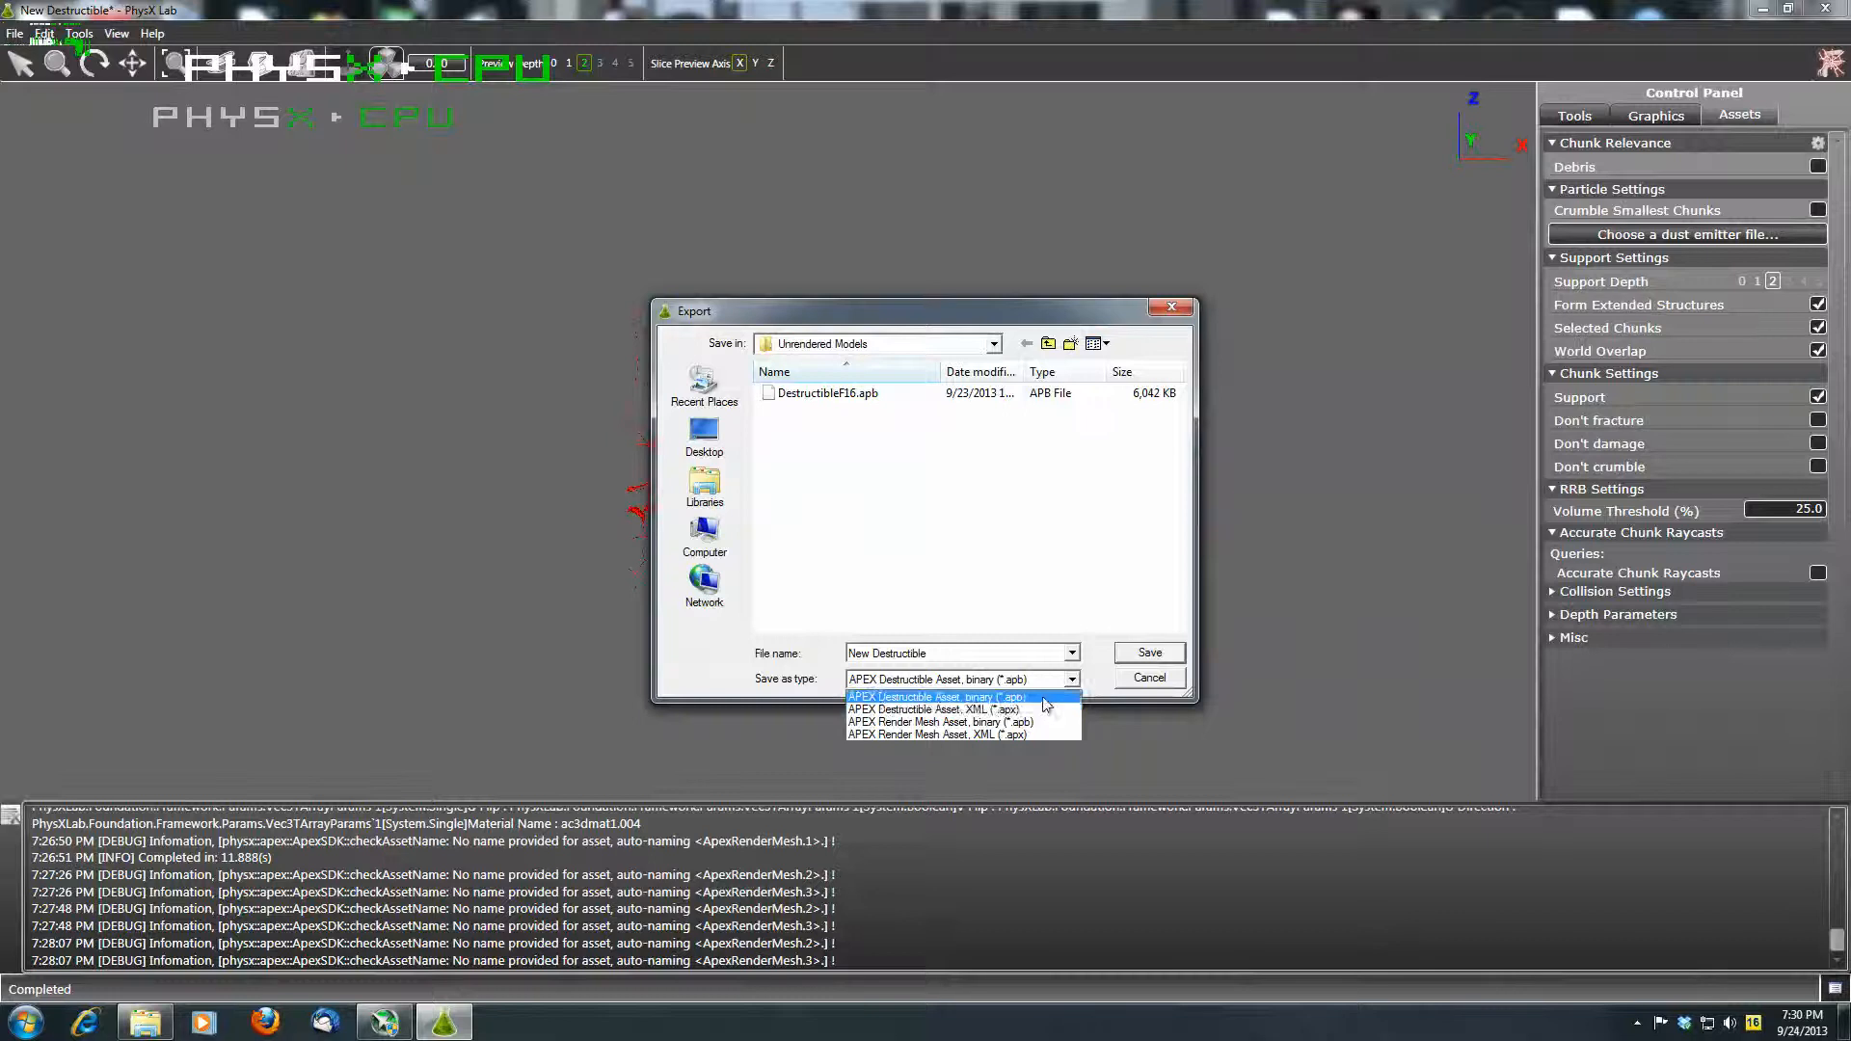
click(1043, 698)
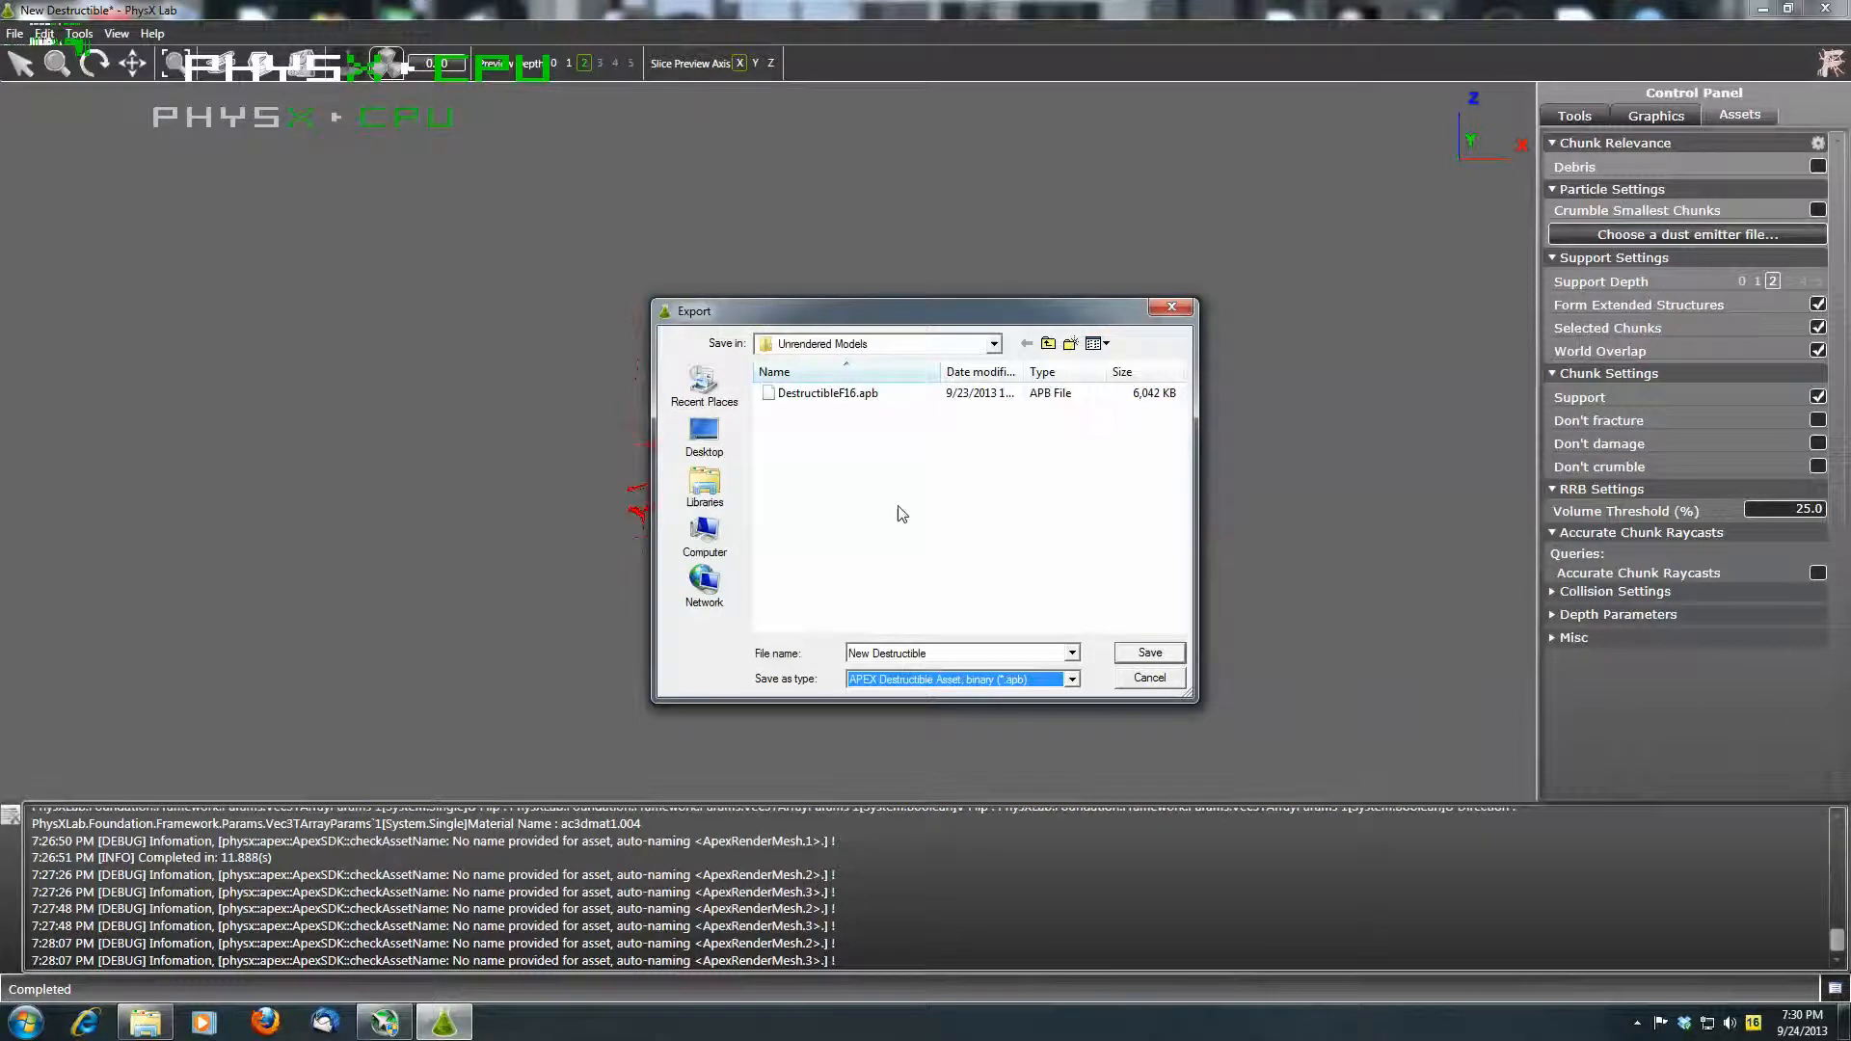
click(874, 403)
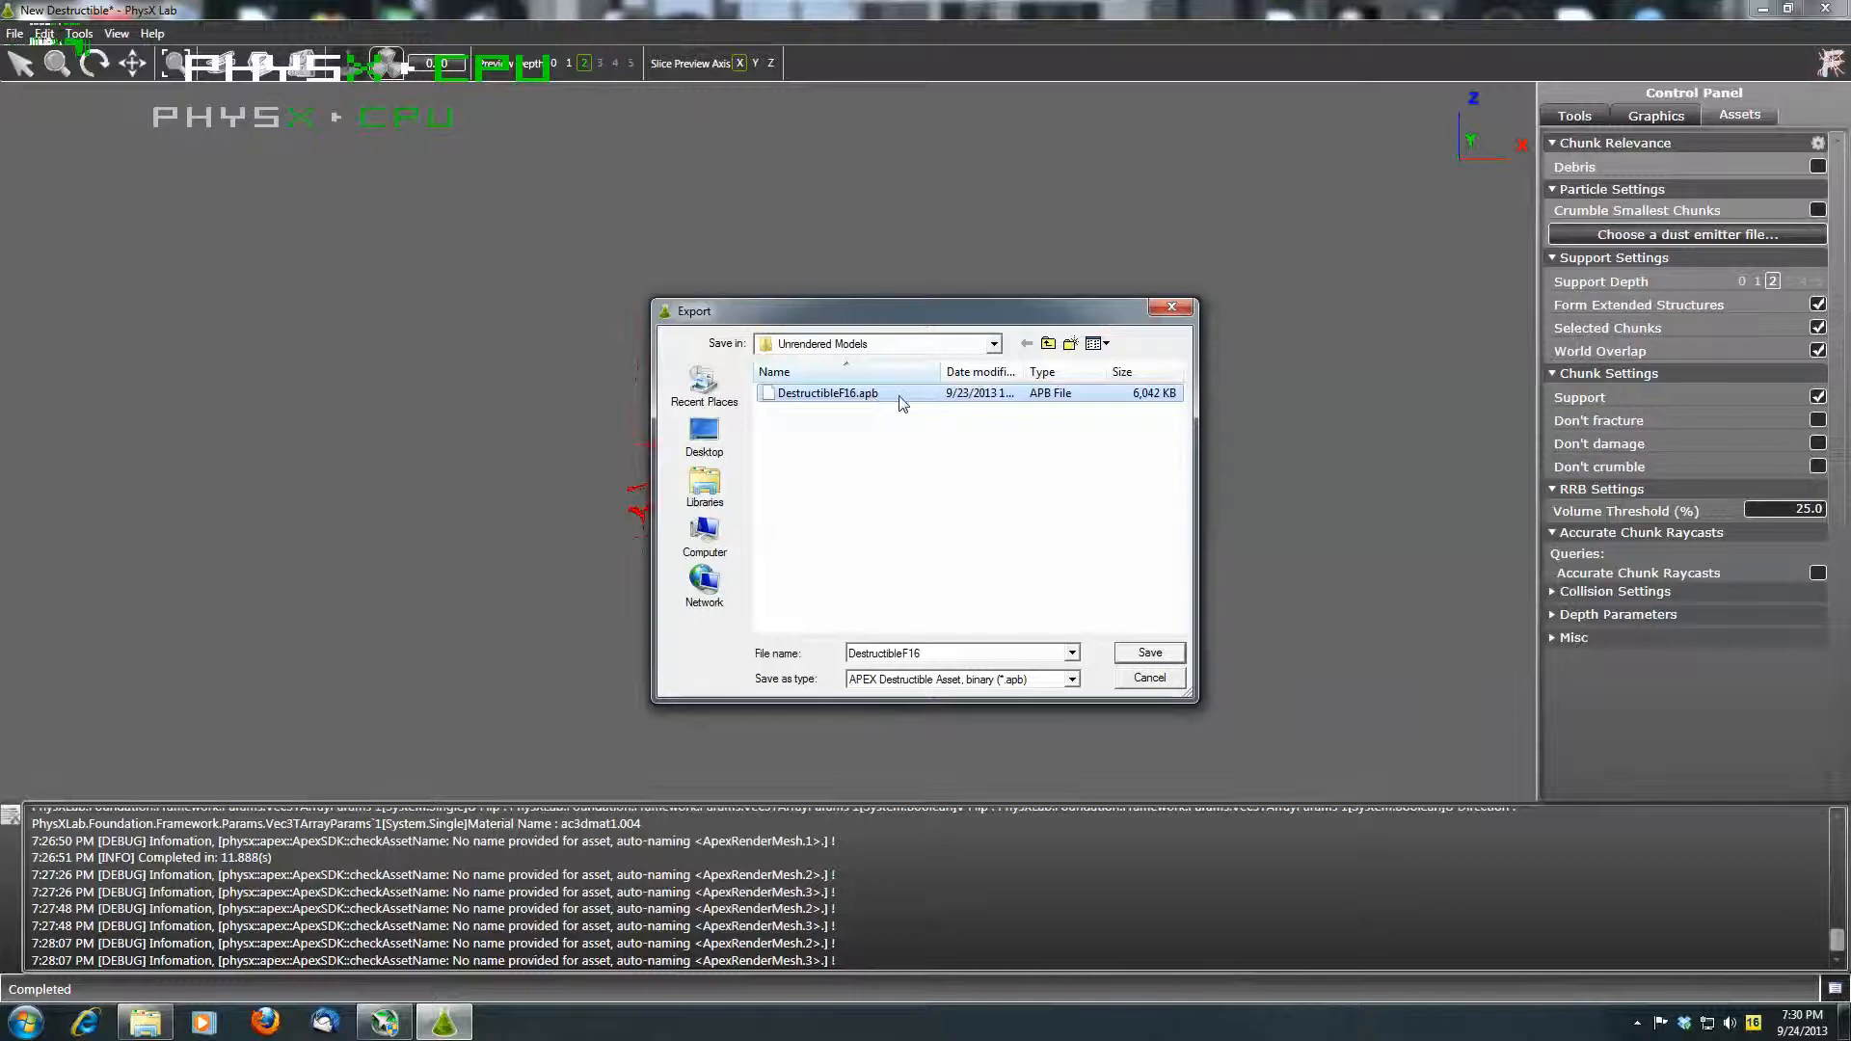
click(1049, 347)
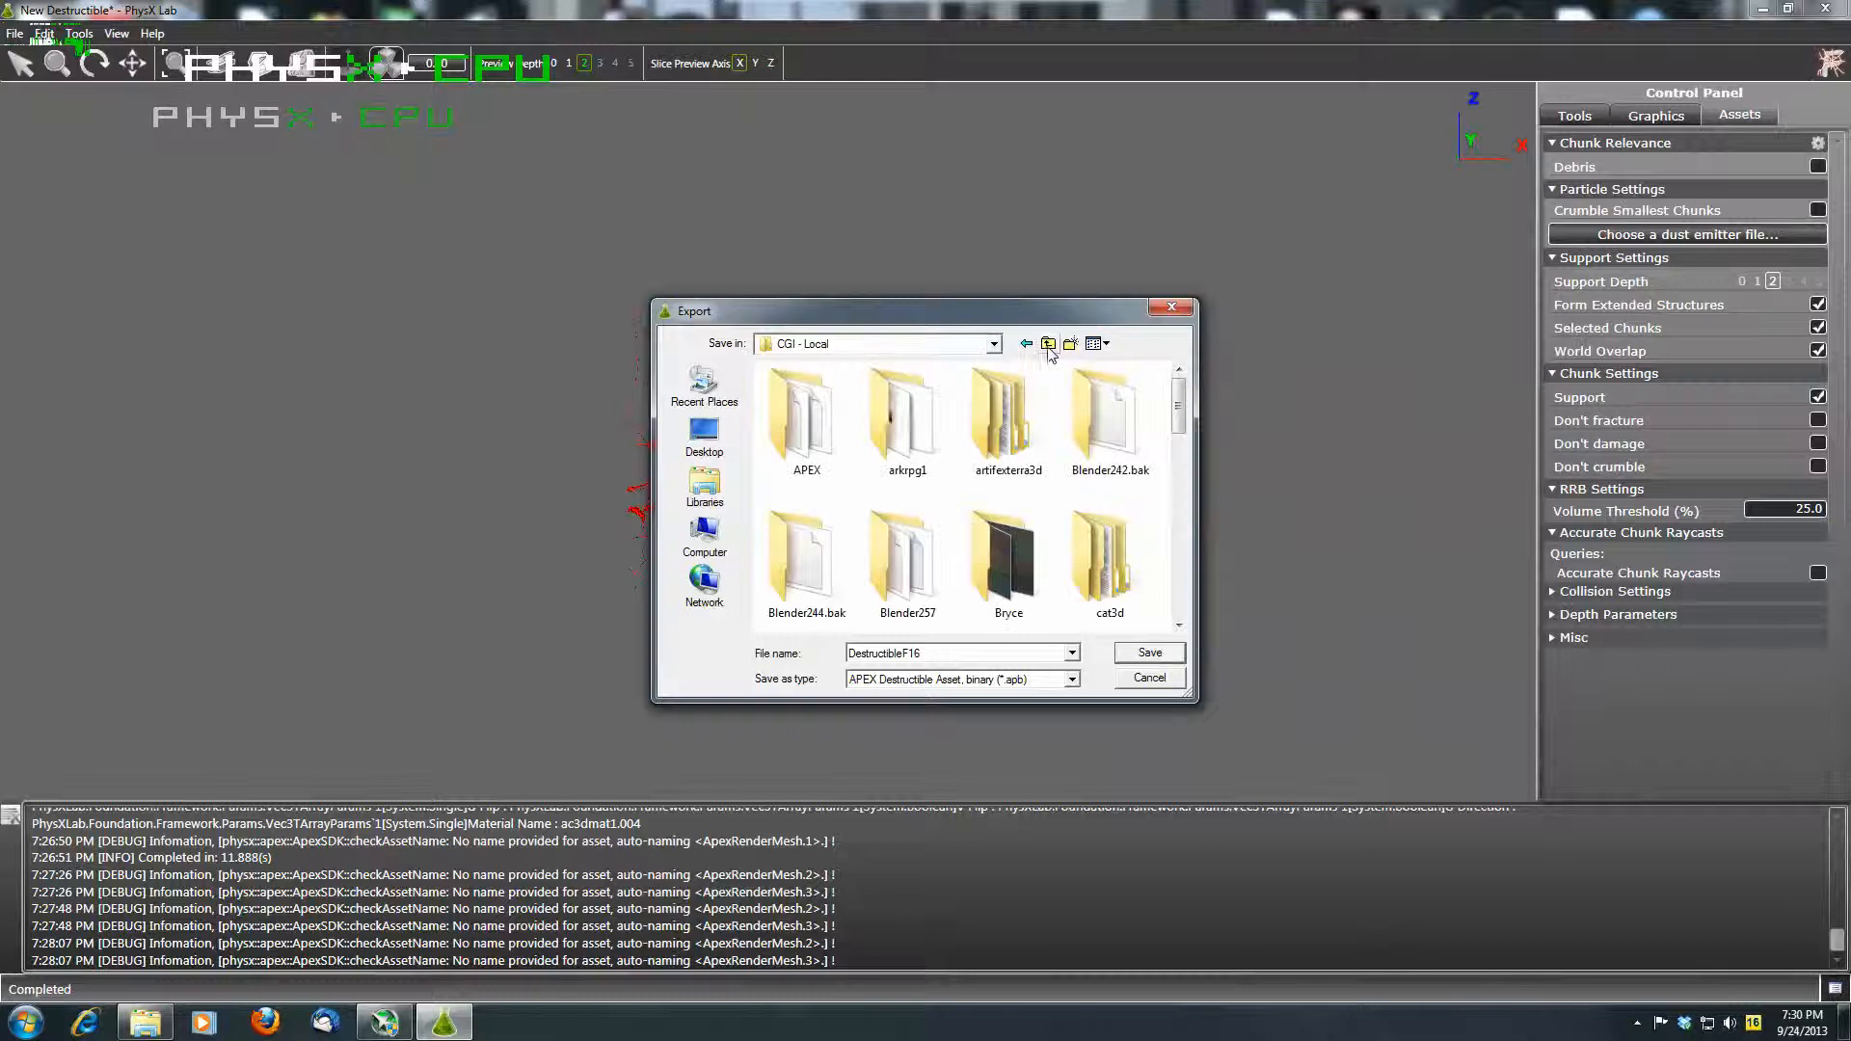
double_click(806, 429)
click(808, 441)
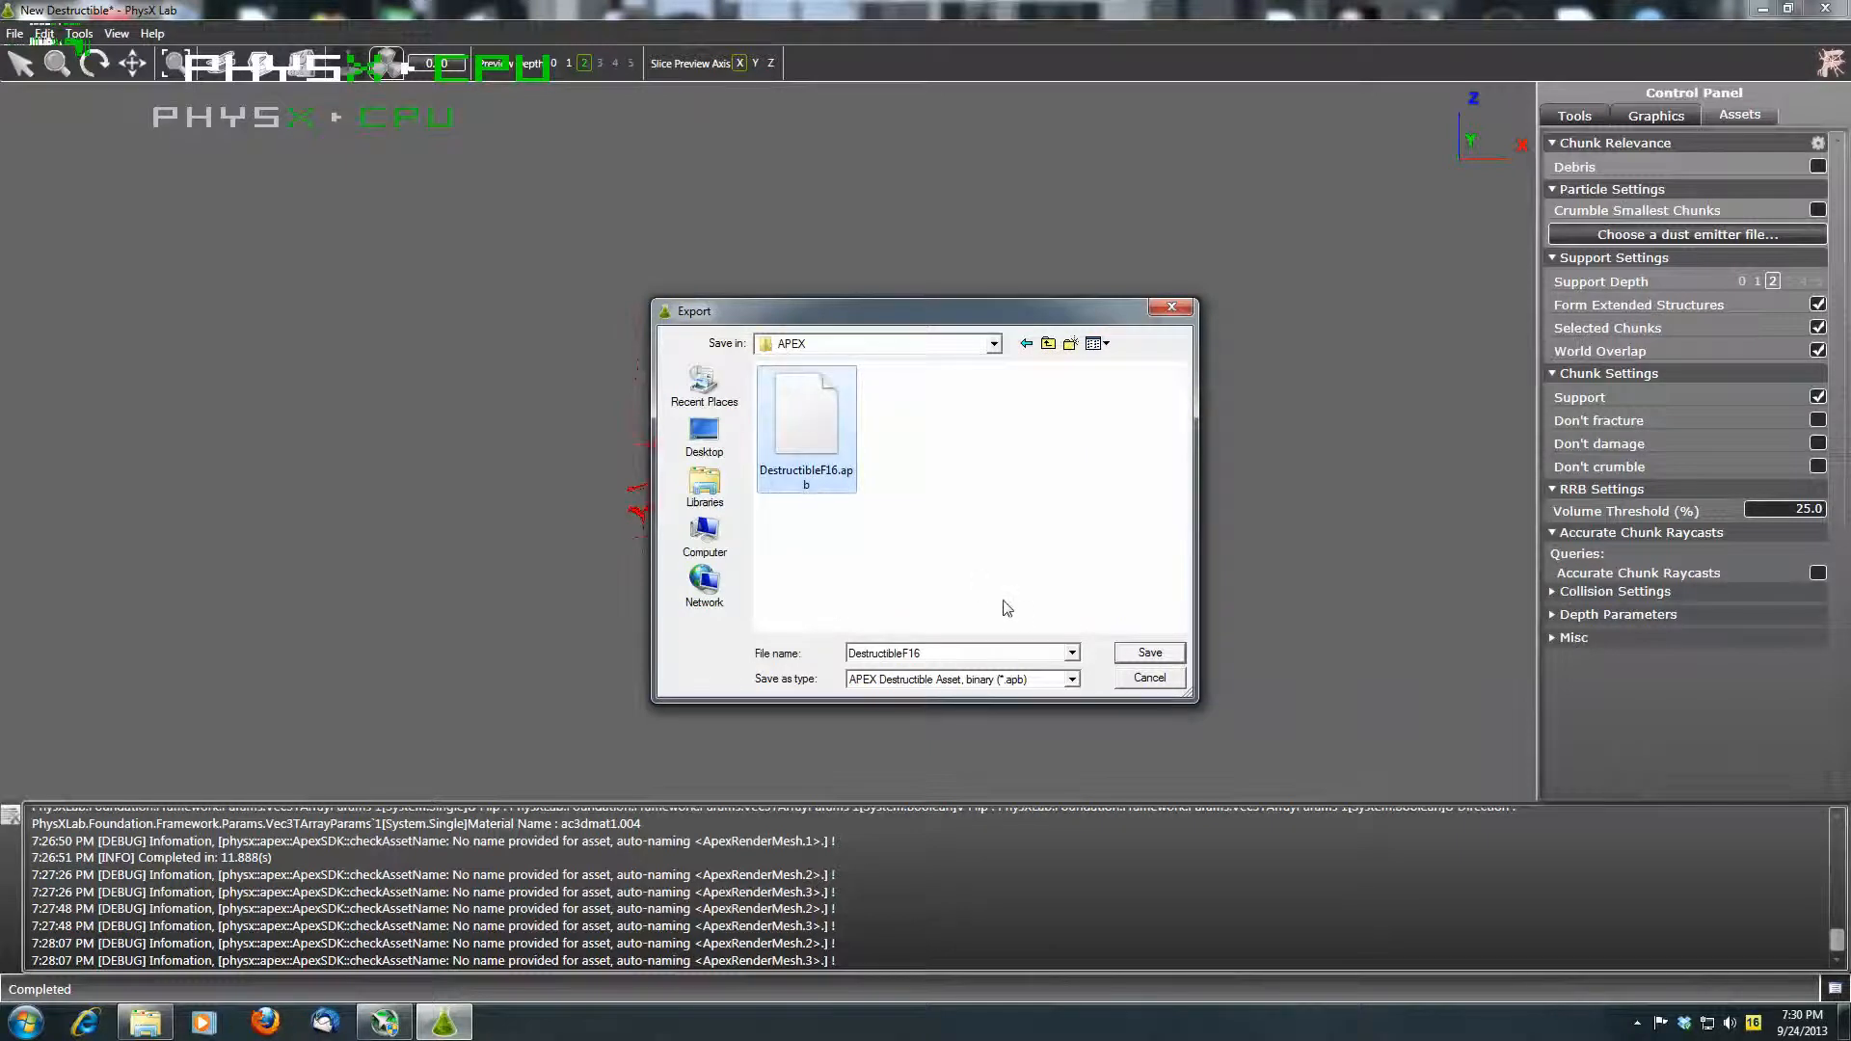
click(1128, 653)
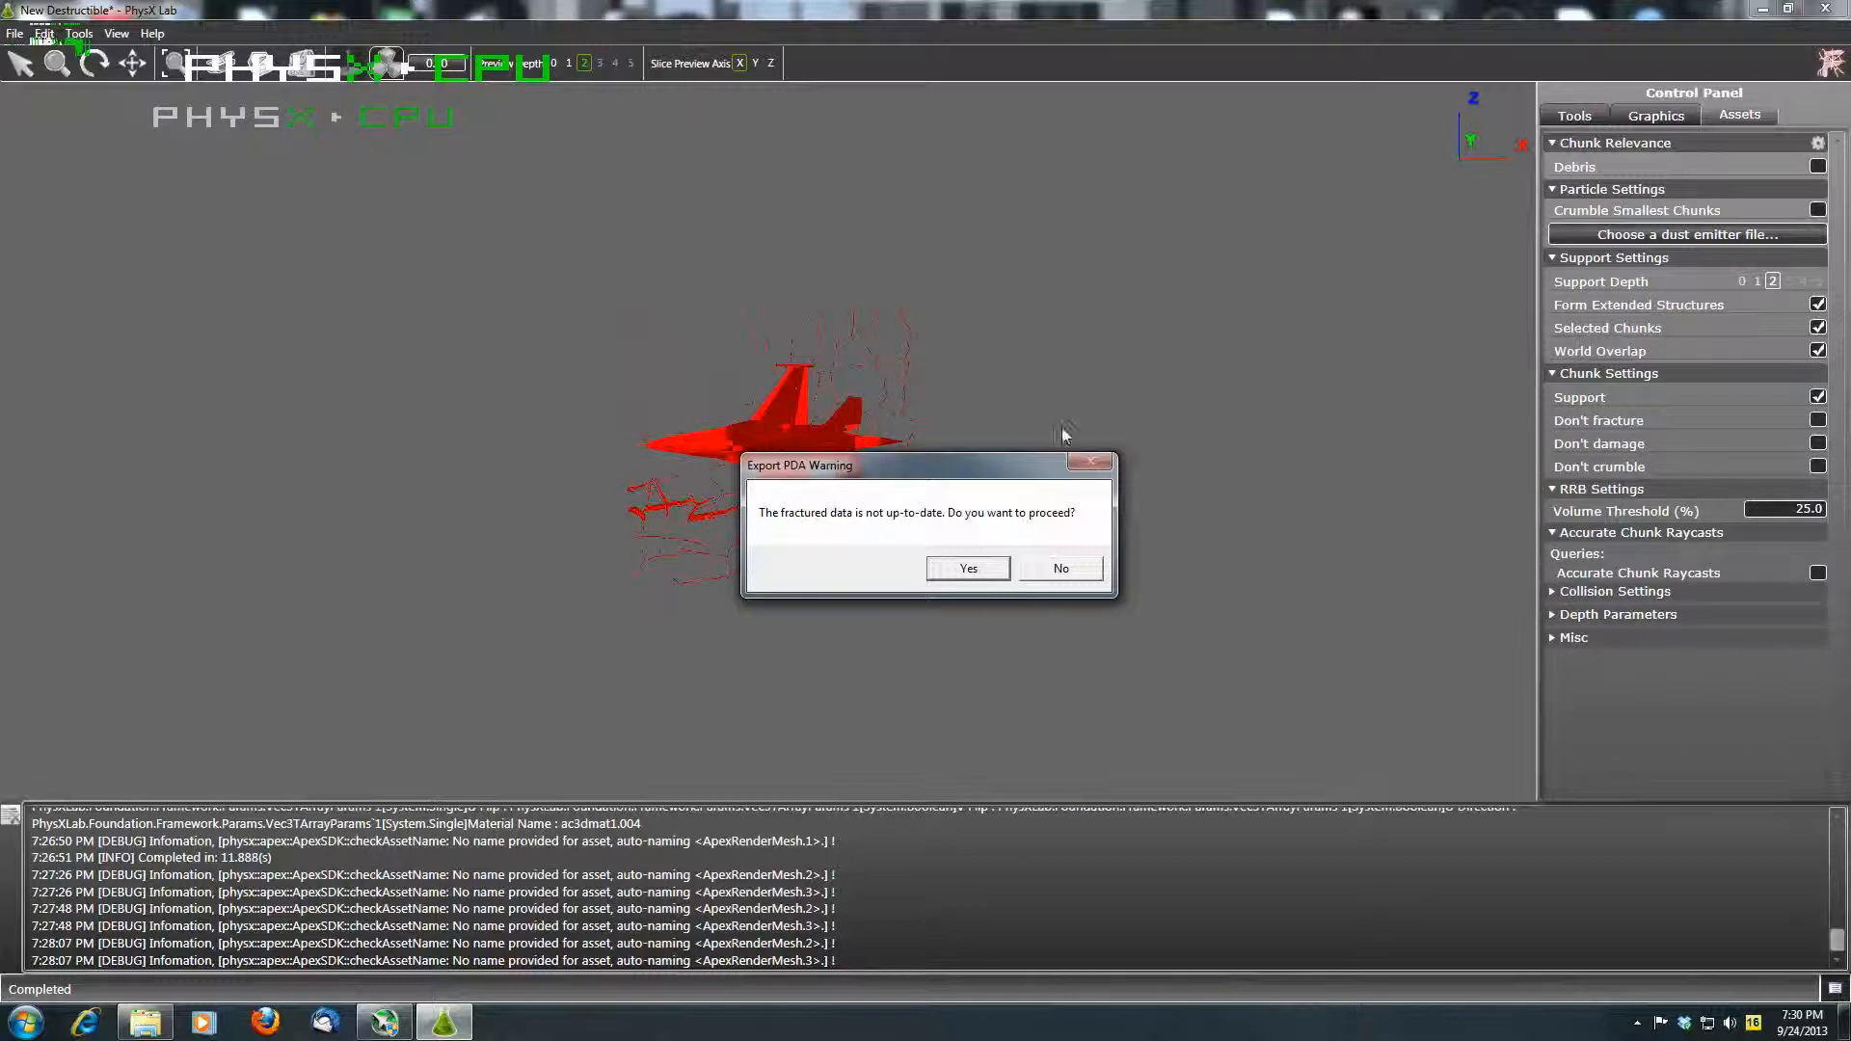
click(996, 569)
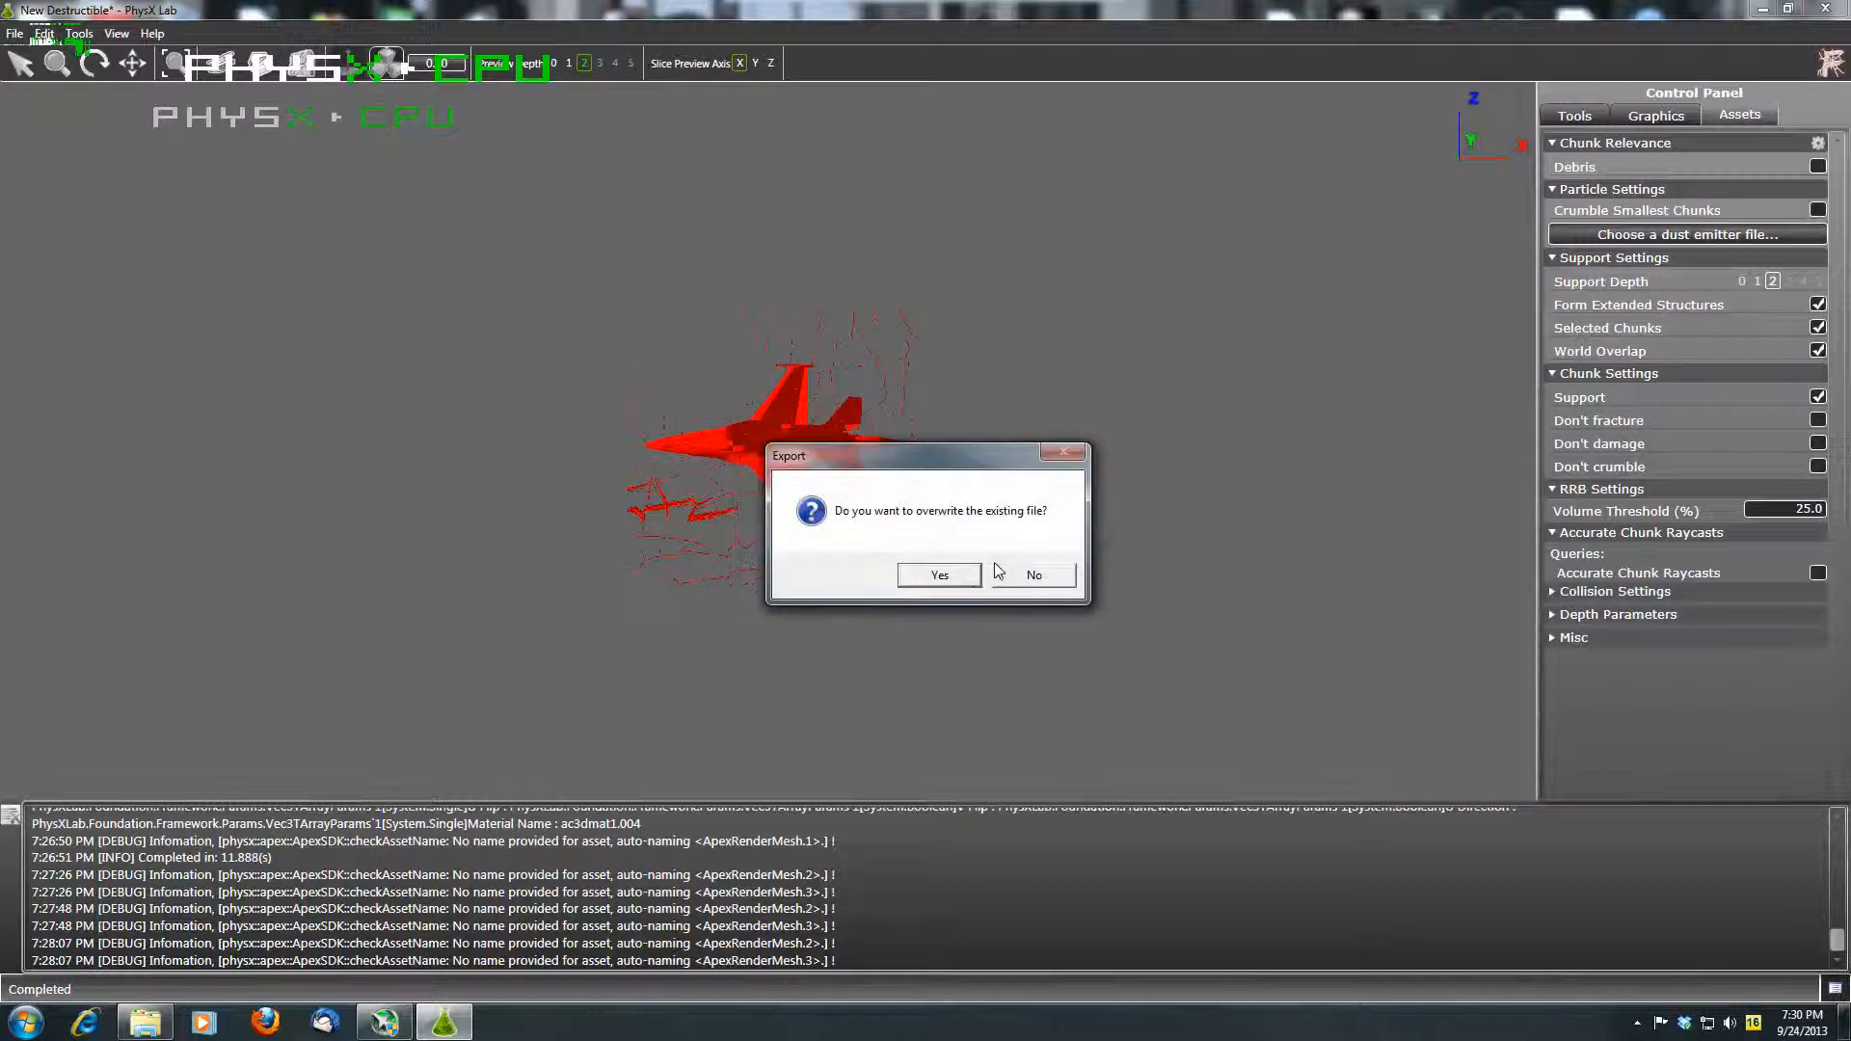
click(976, 575)
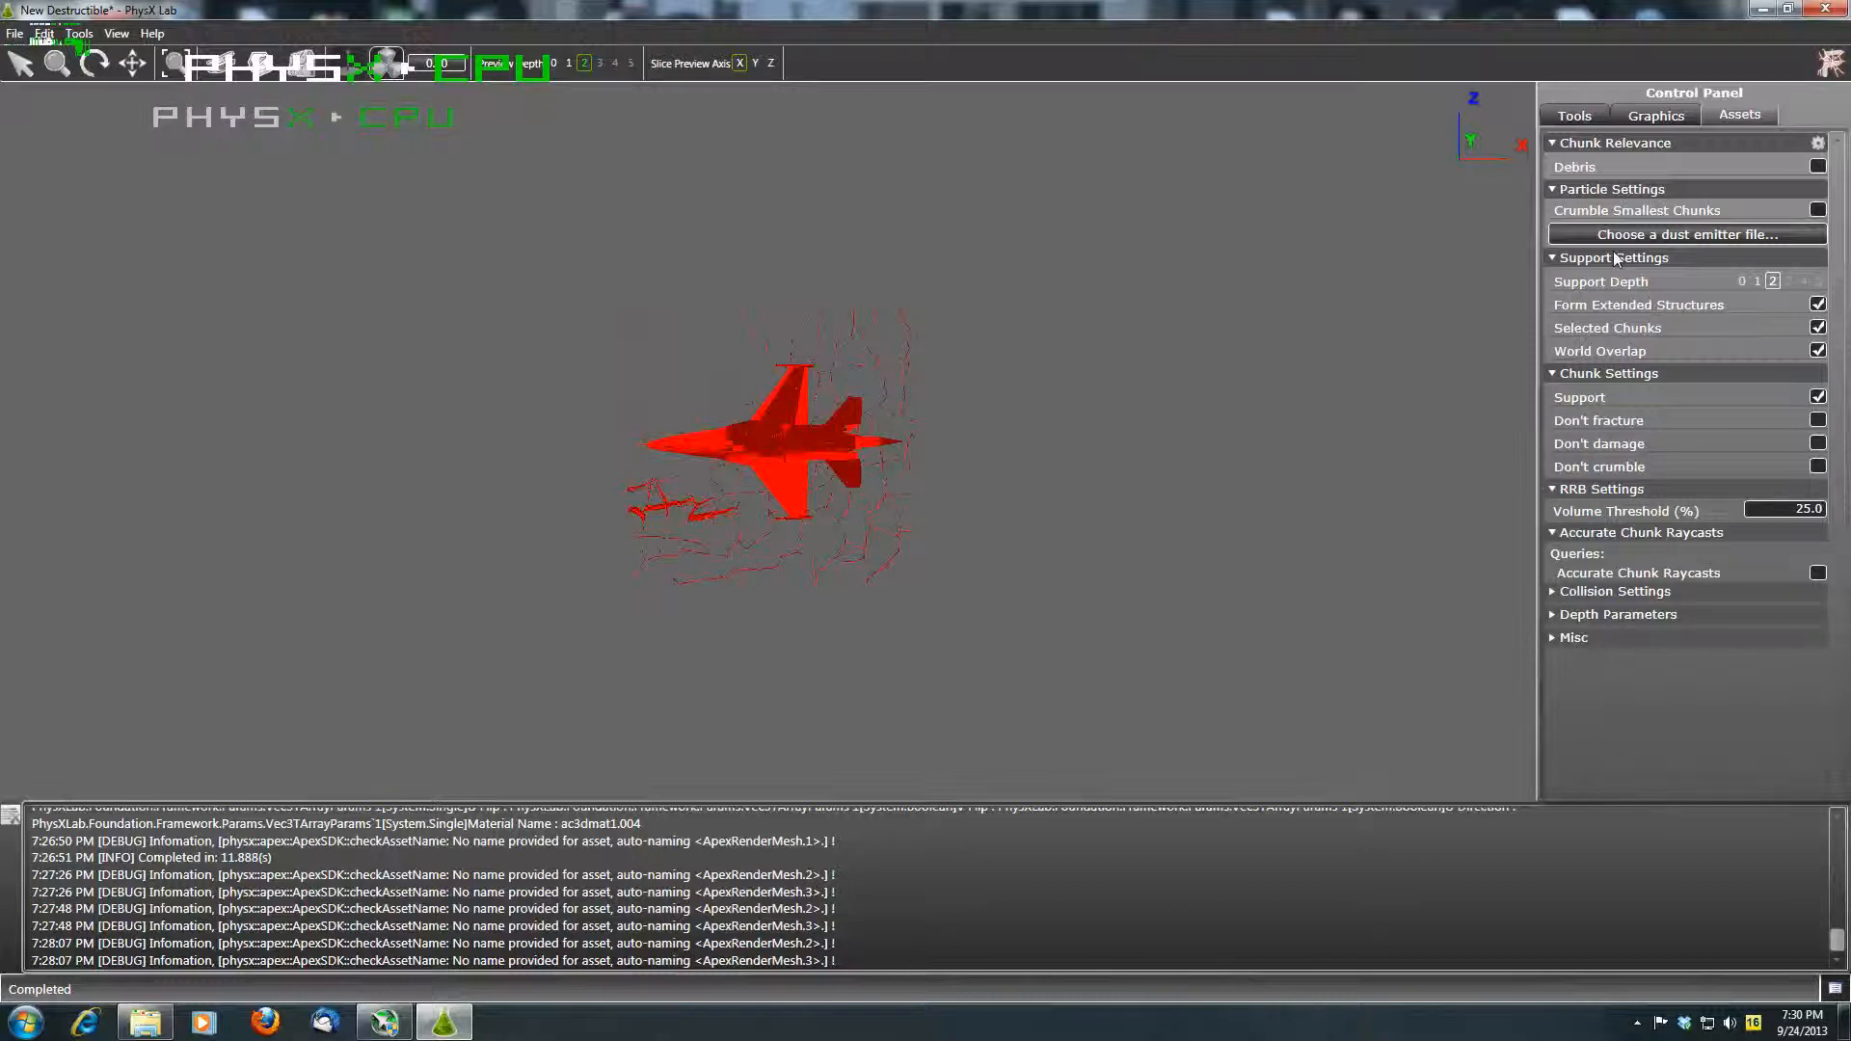
Step: Exit PhysX Lab without saving the project and launch UDK Editor, dismissing its welcome window
click(1820, 19)
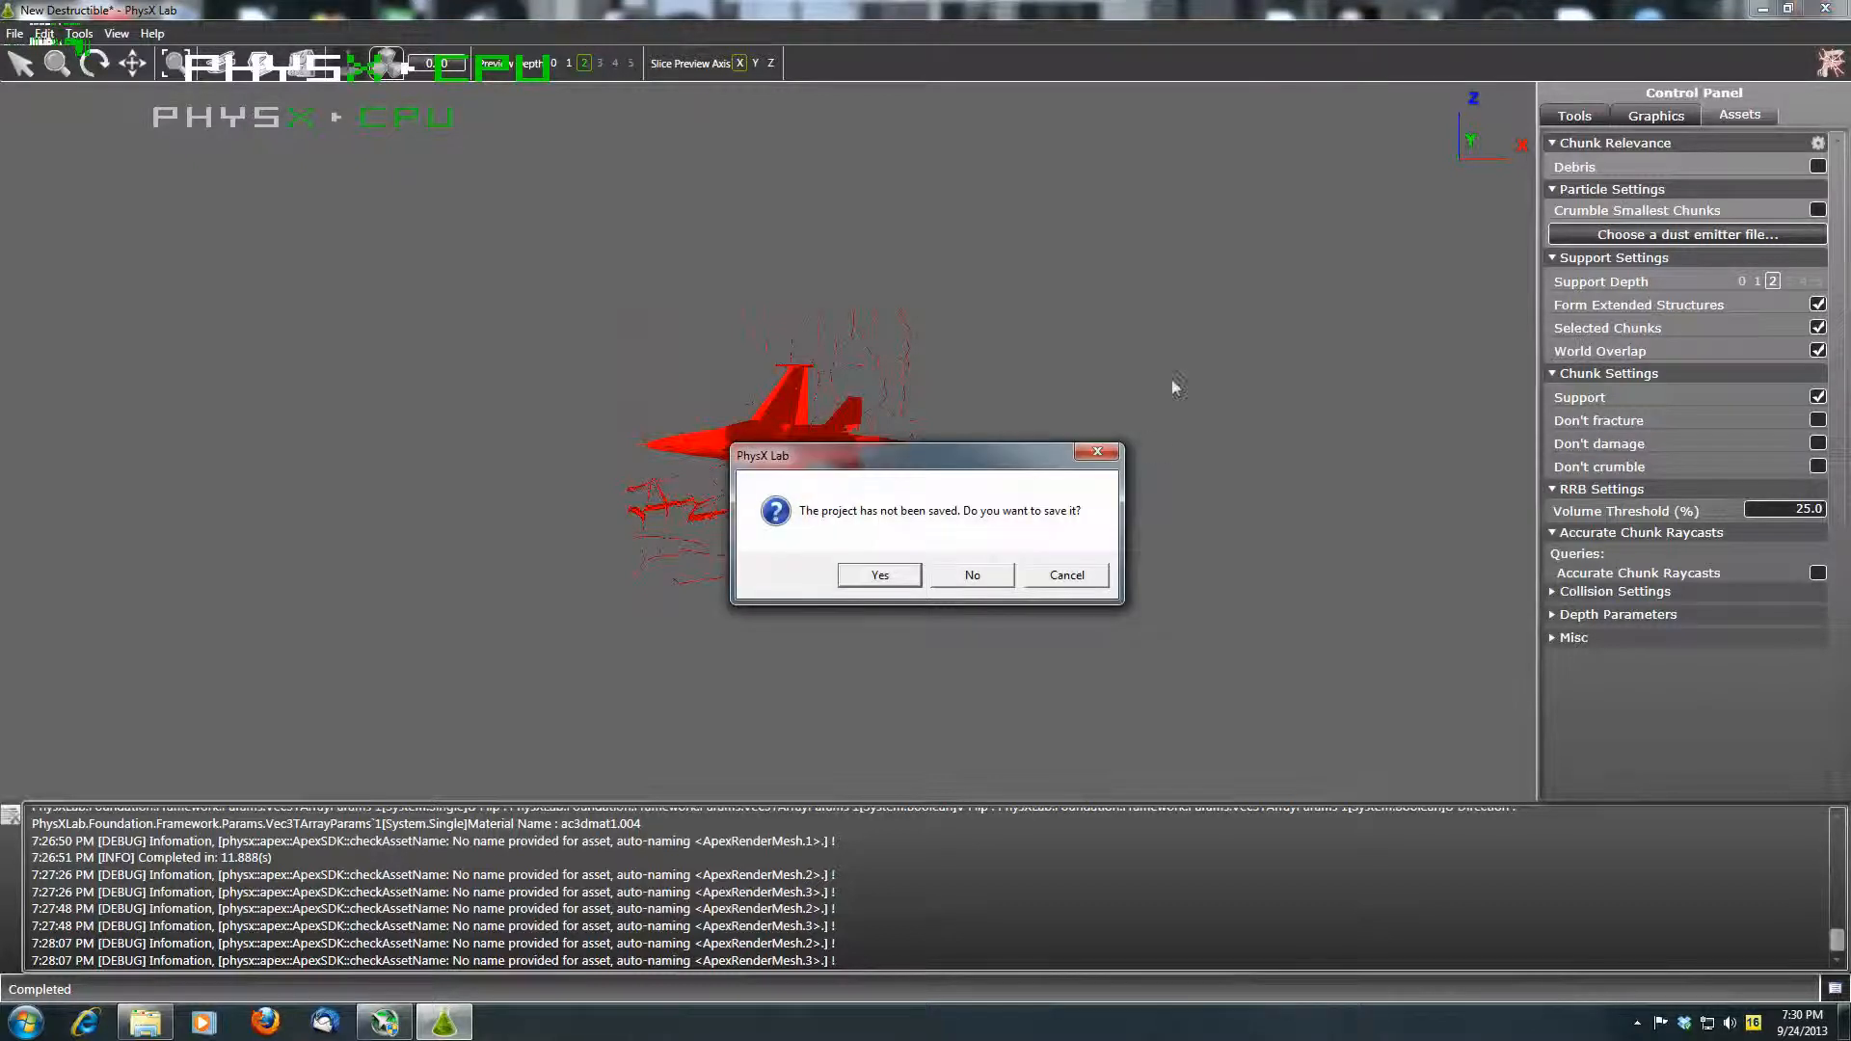
click(1008, 581)
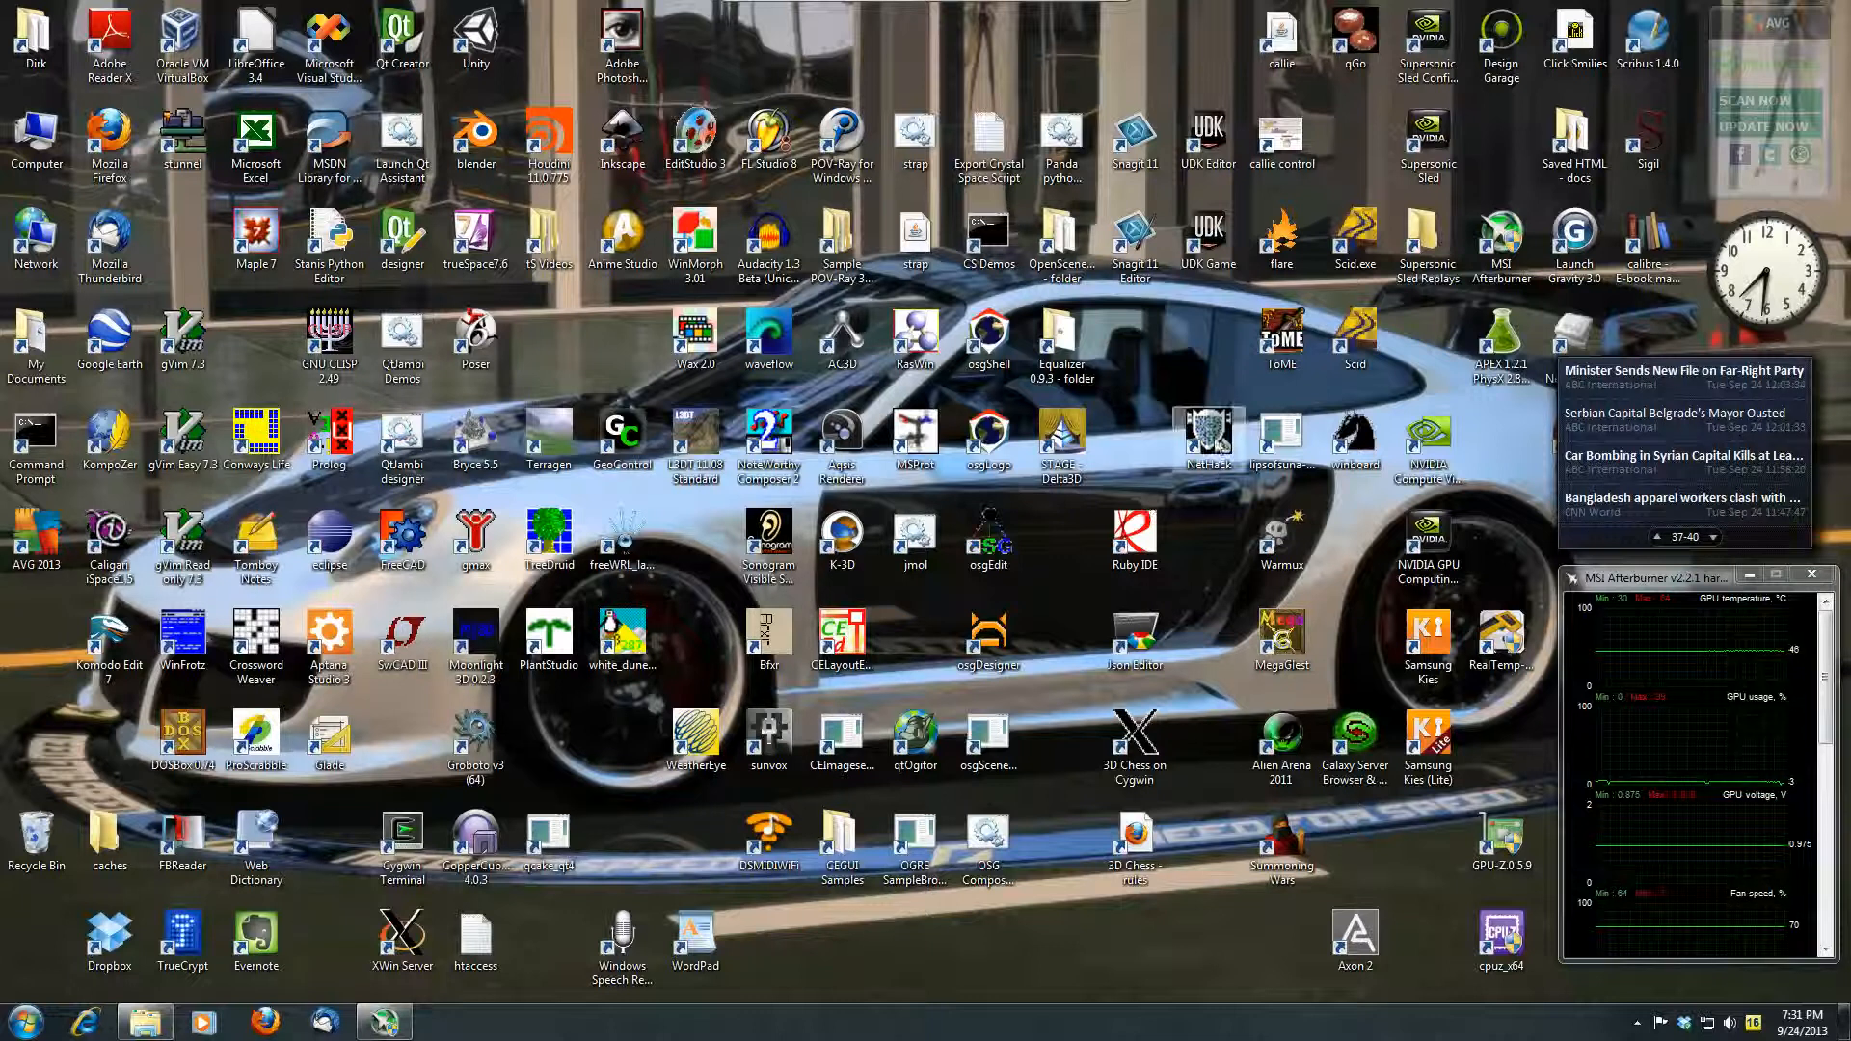
click(1207, 158)
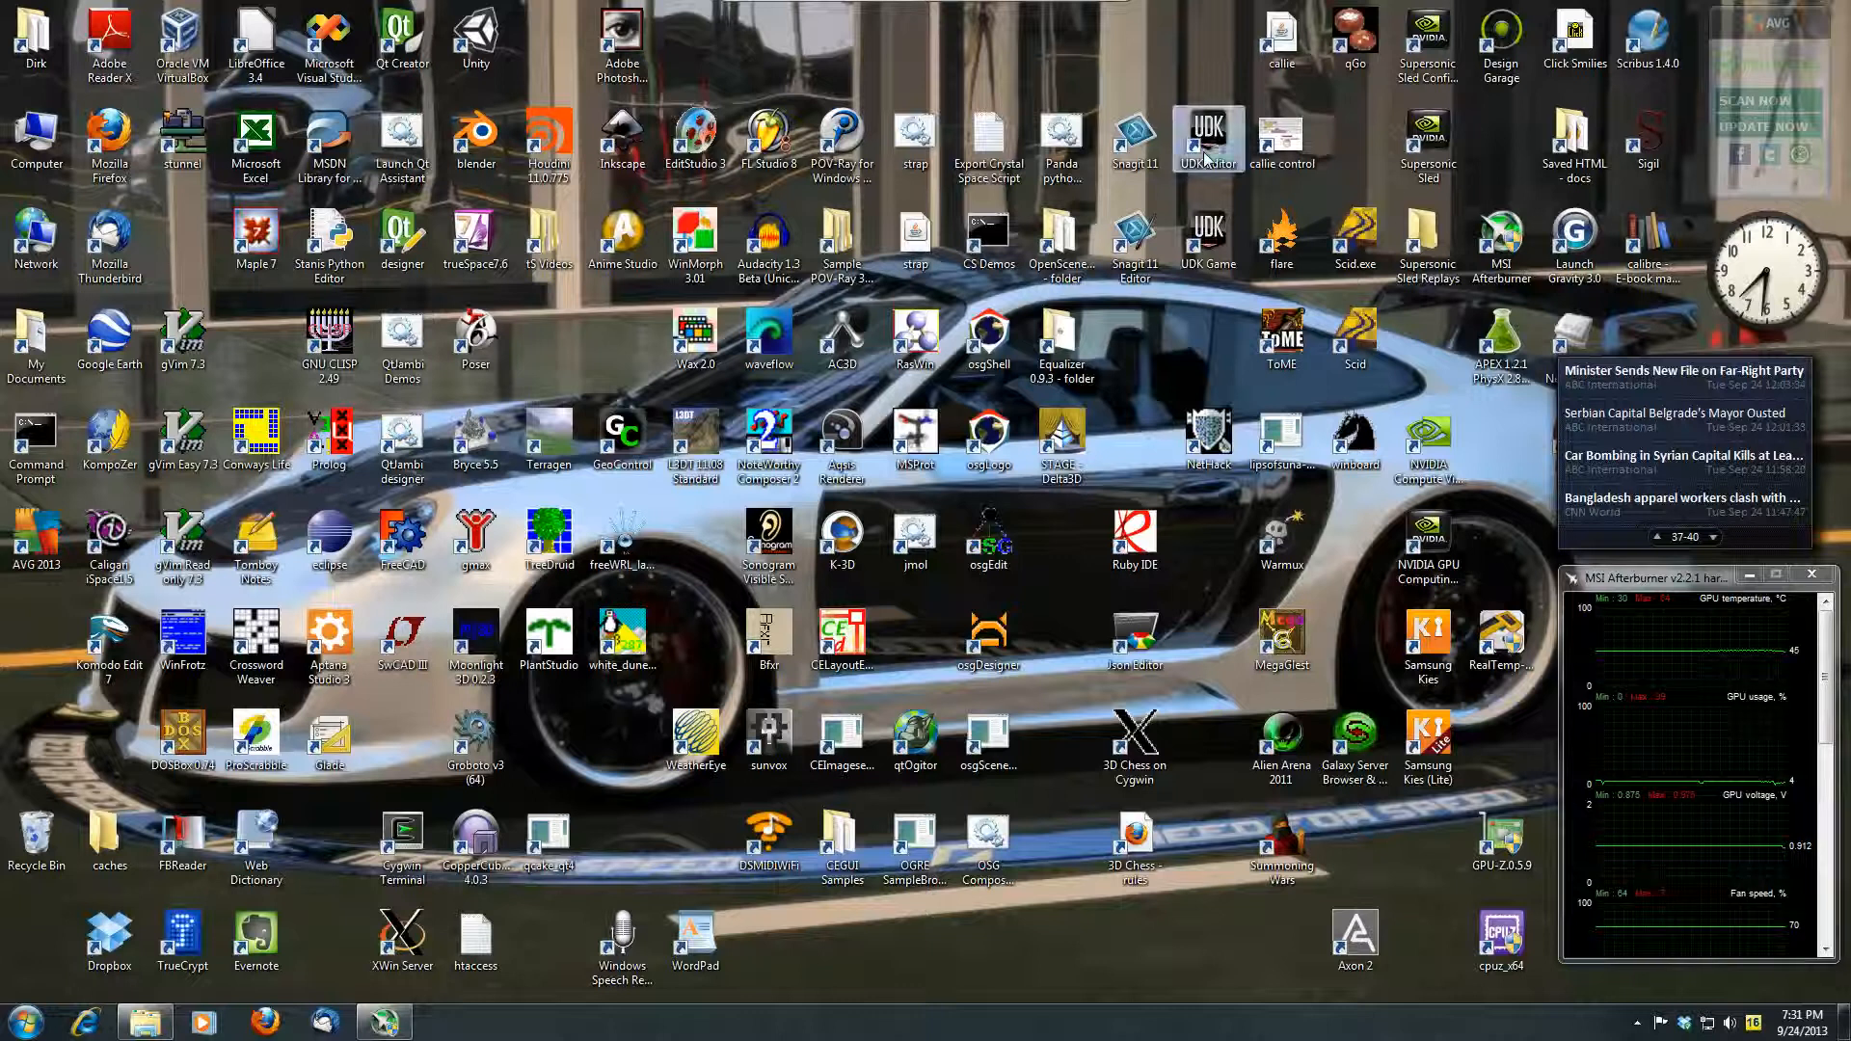
double_click(1206, 158)
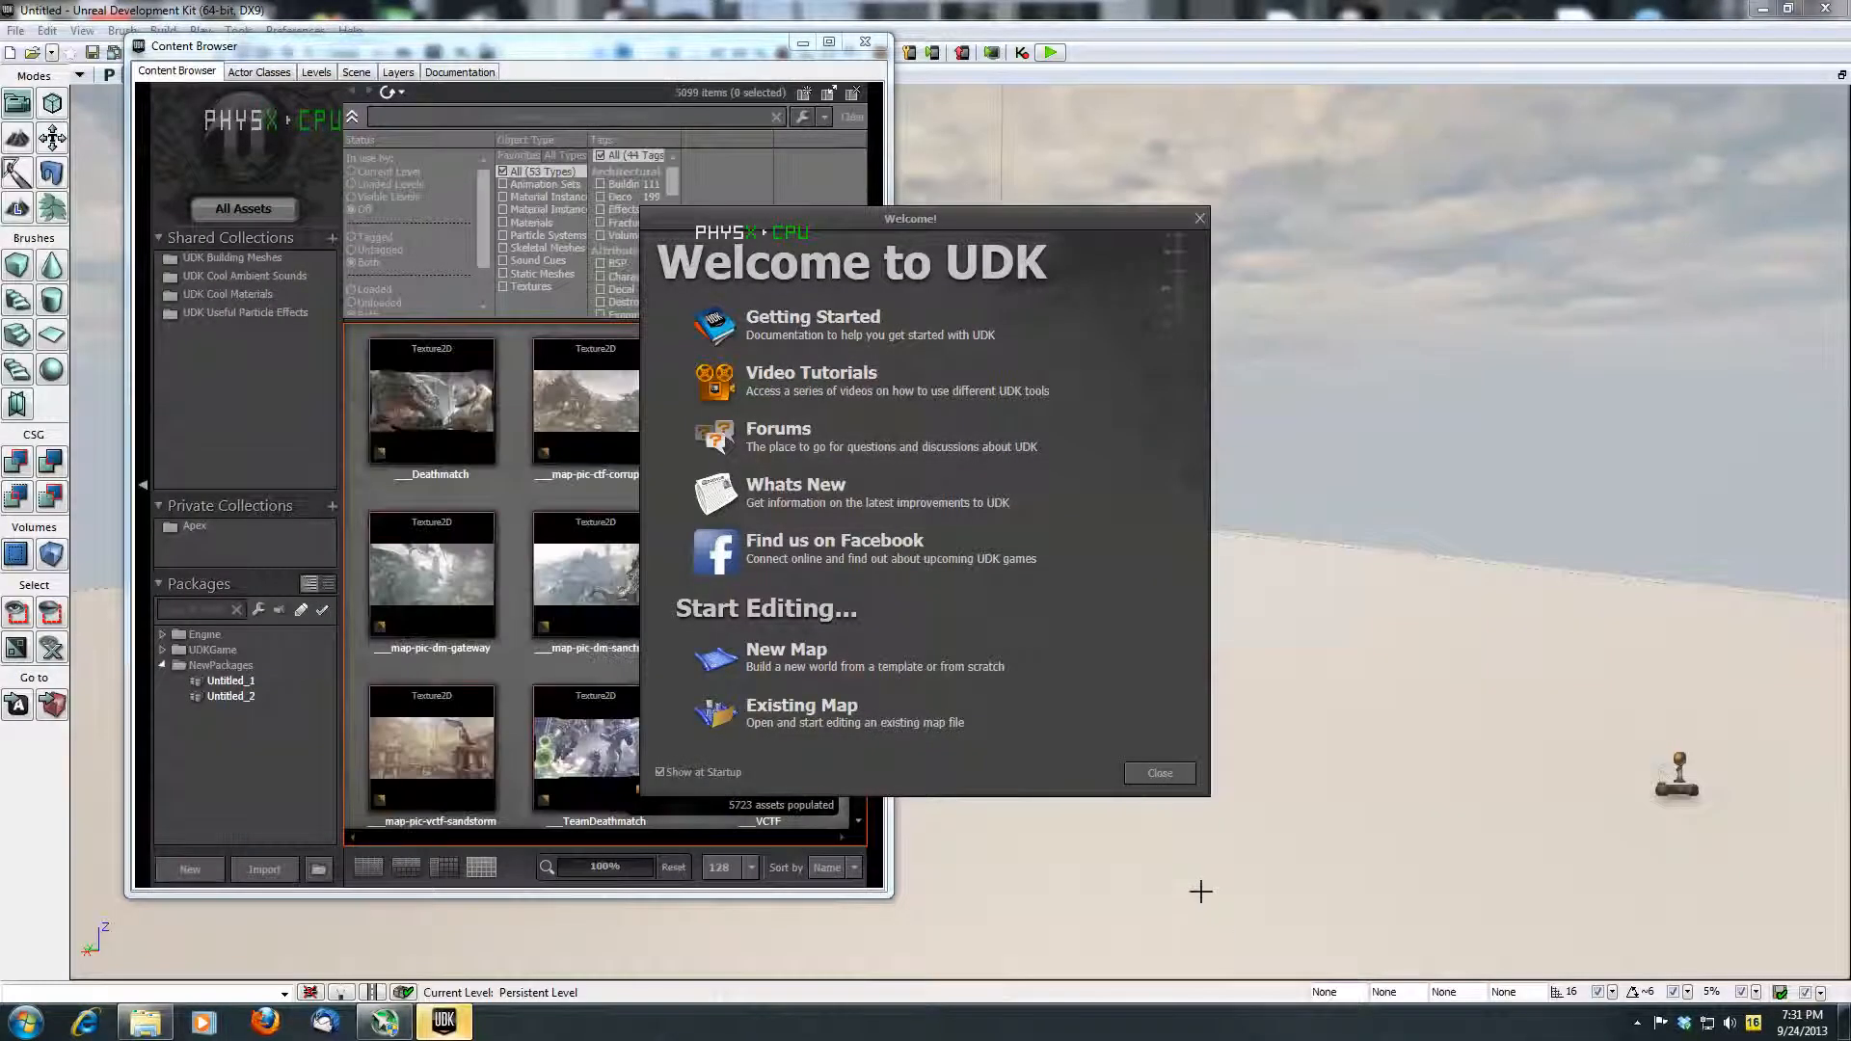
click(1164, 776)
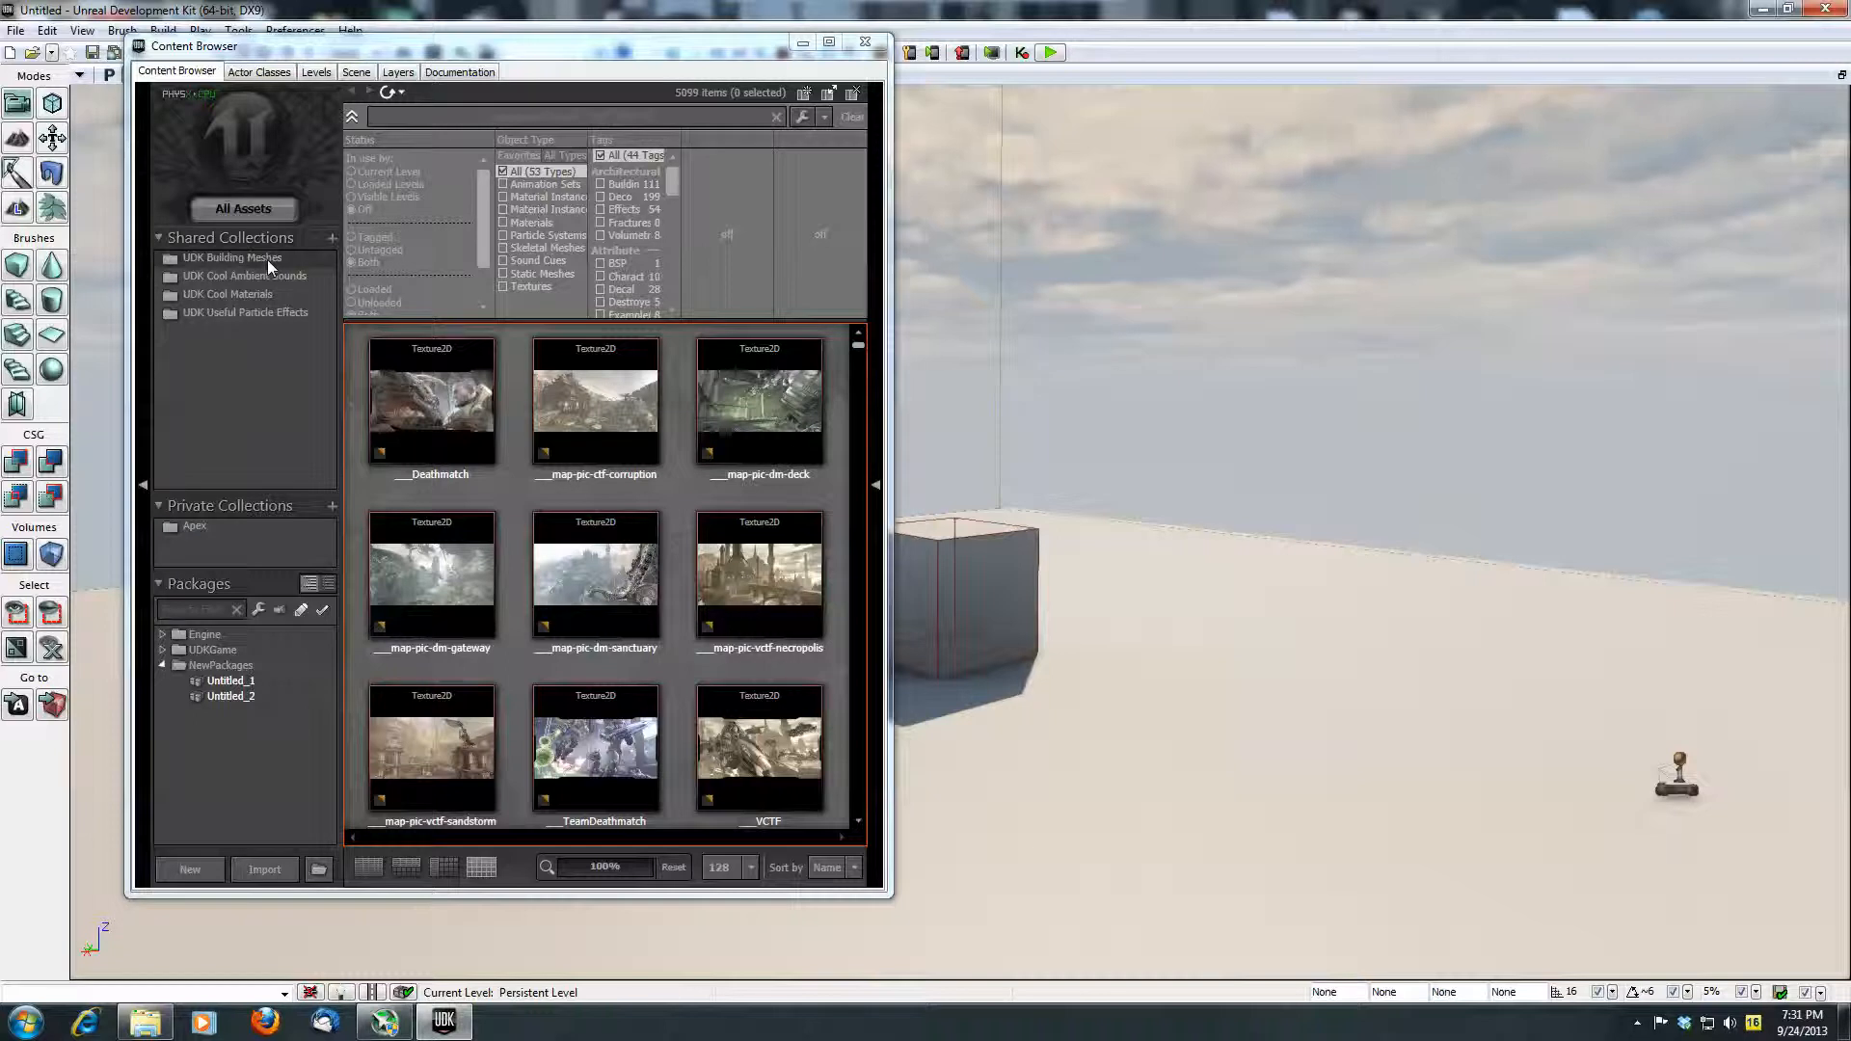
Step: Import DestructibleF16.apb from the APEX folder into the package MyPackage, keeping the name DestructibleF16
click(199, 524)
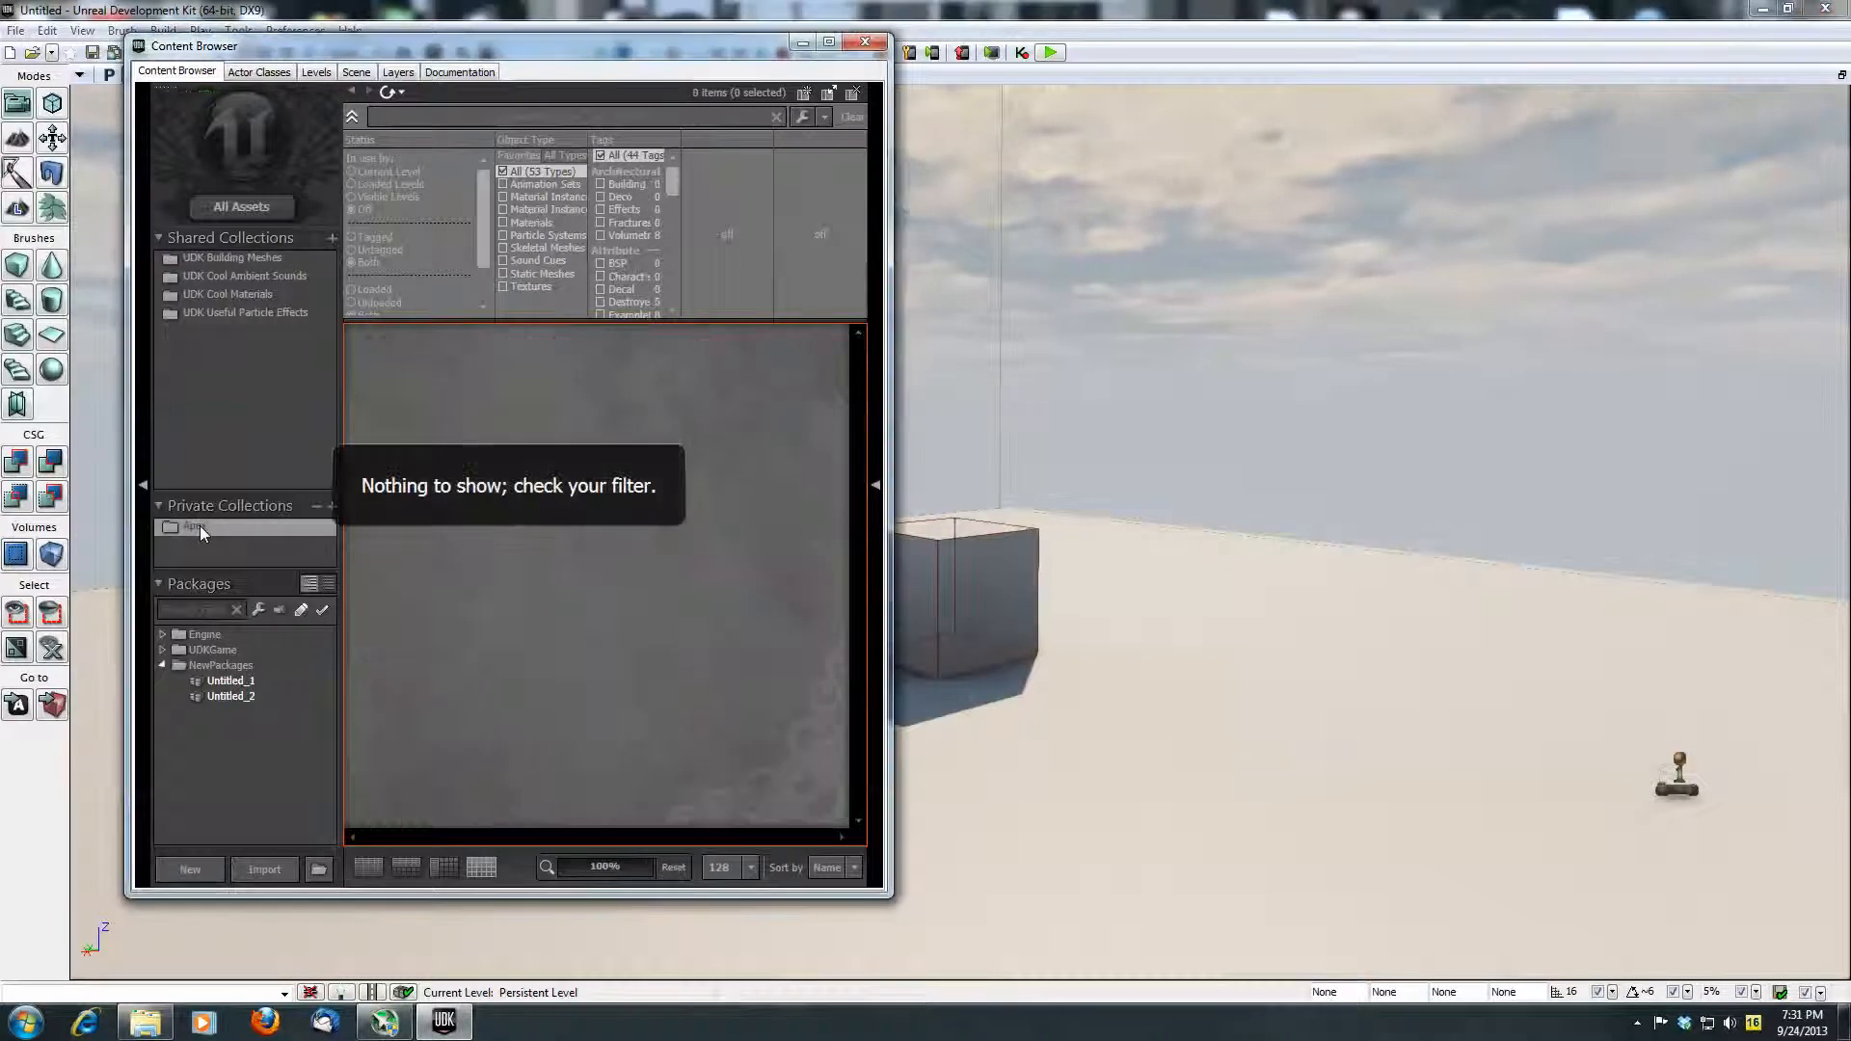
click(264, 871)
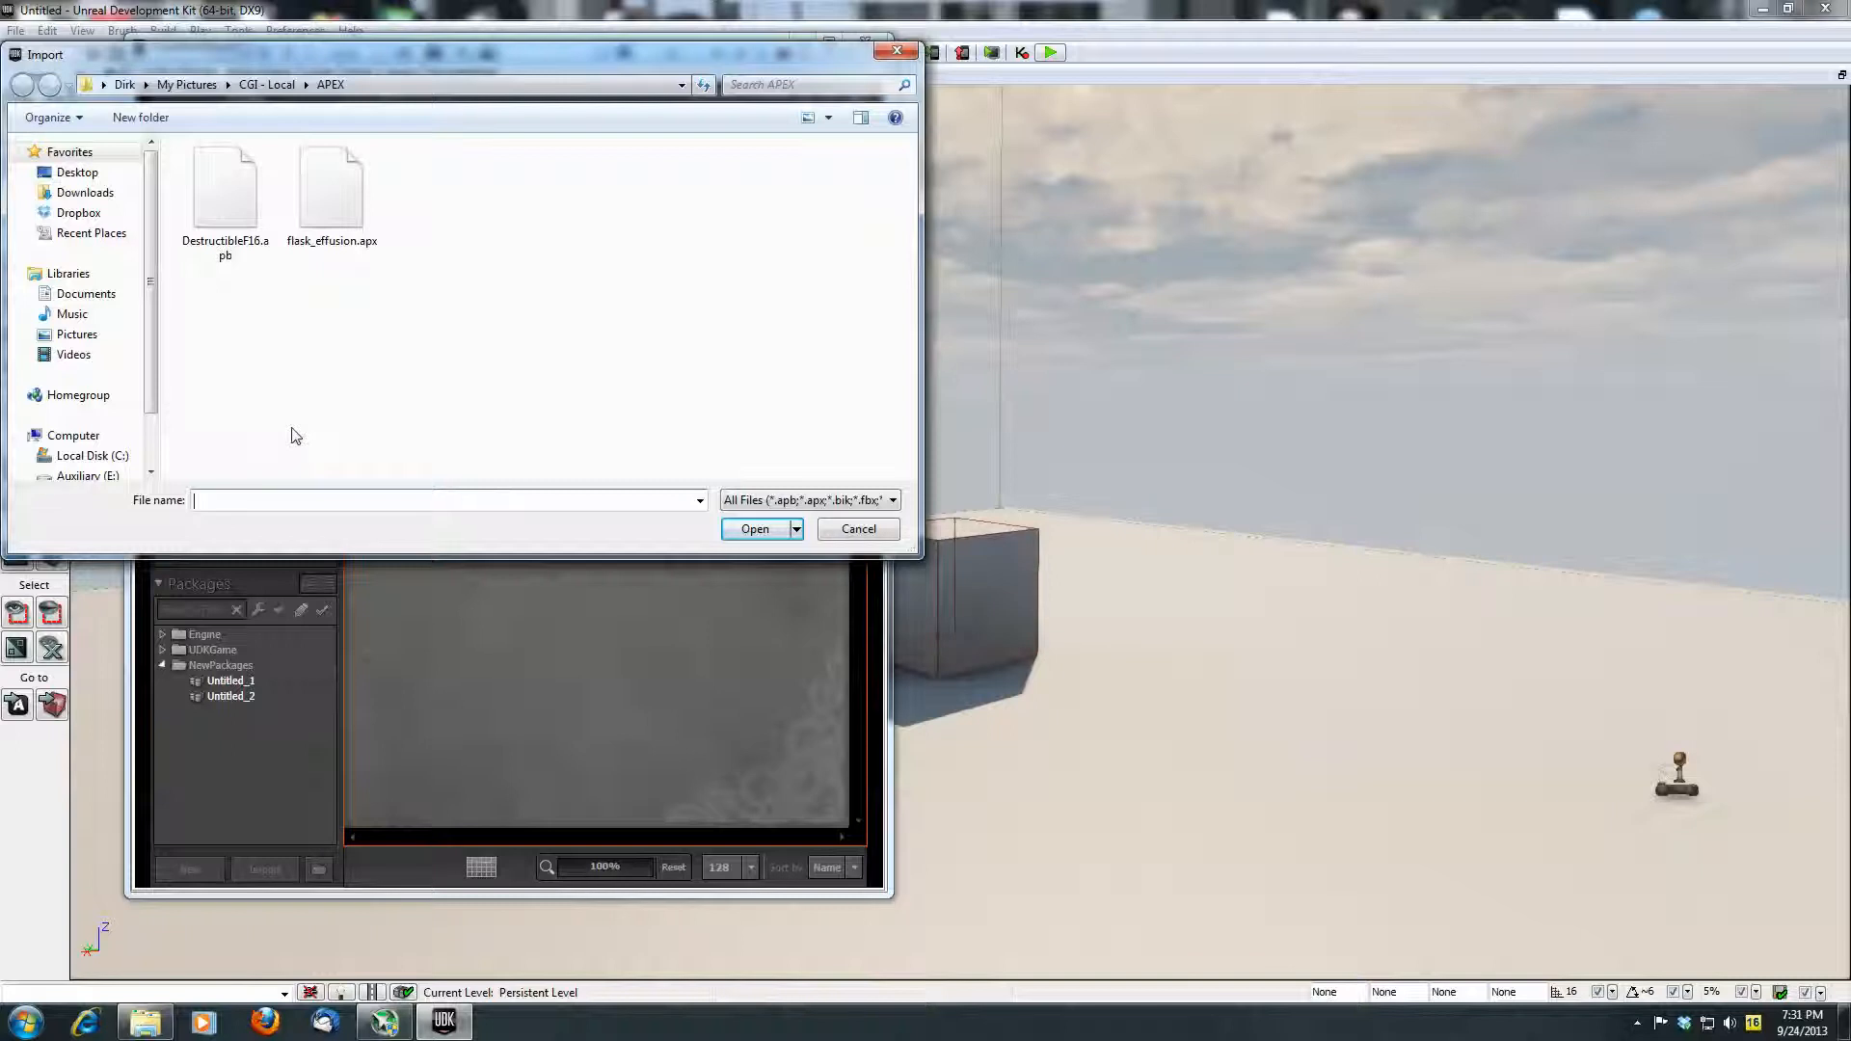
click(241, 224)
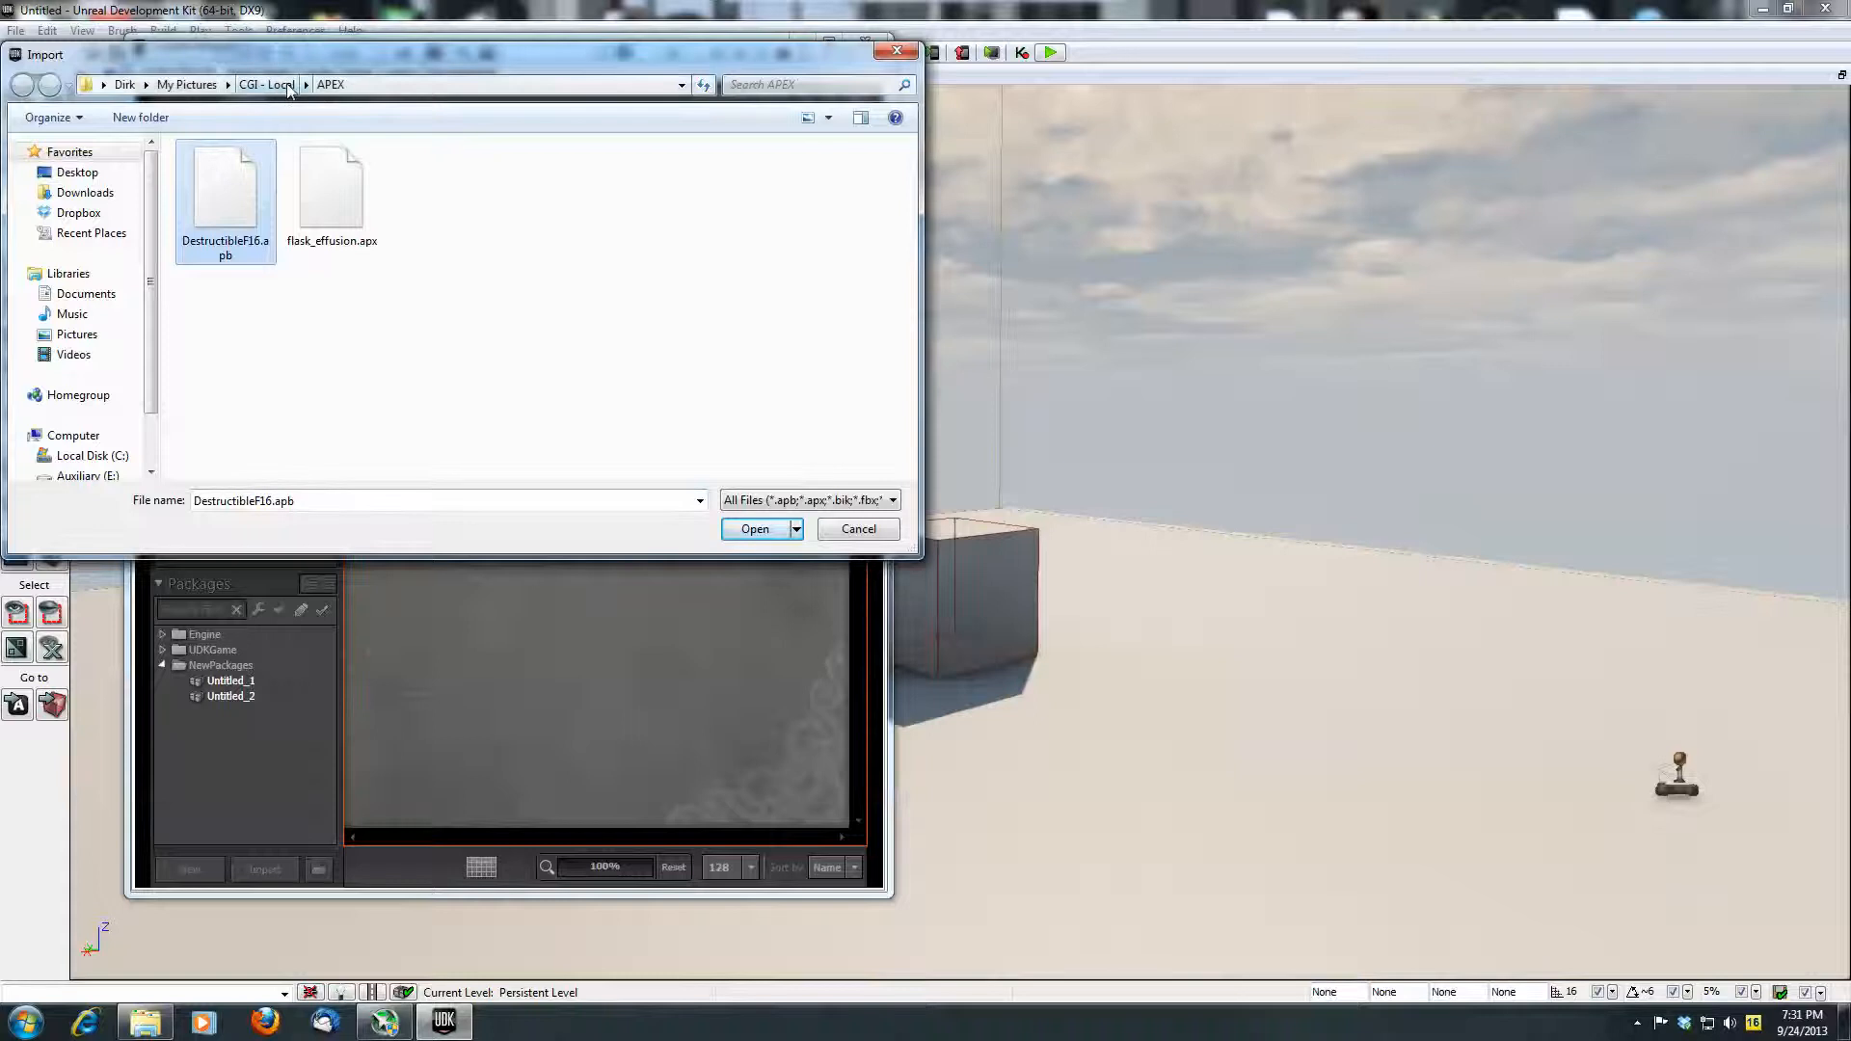
click(754, 530)
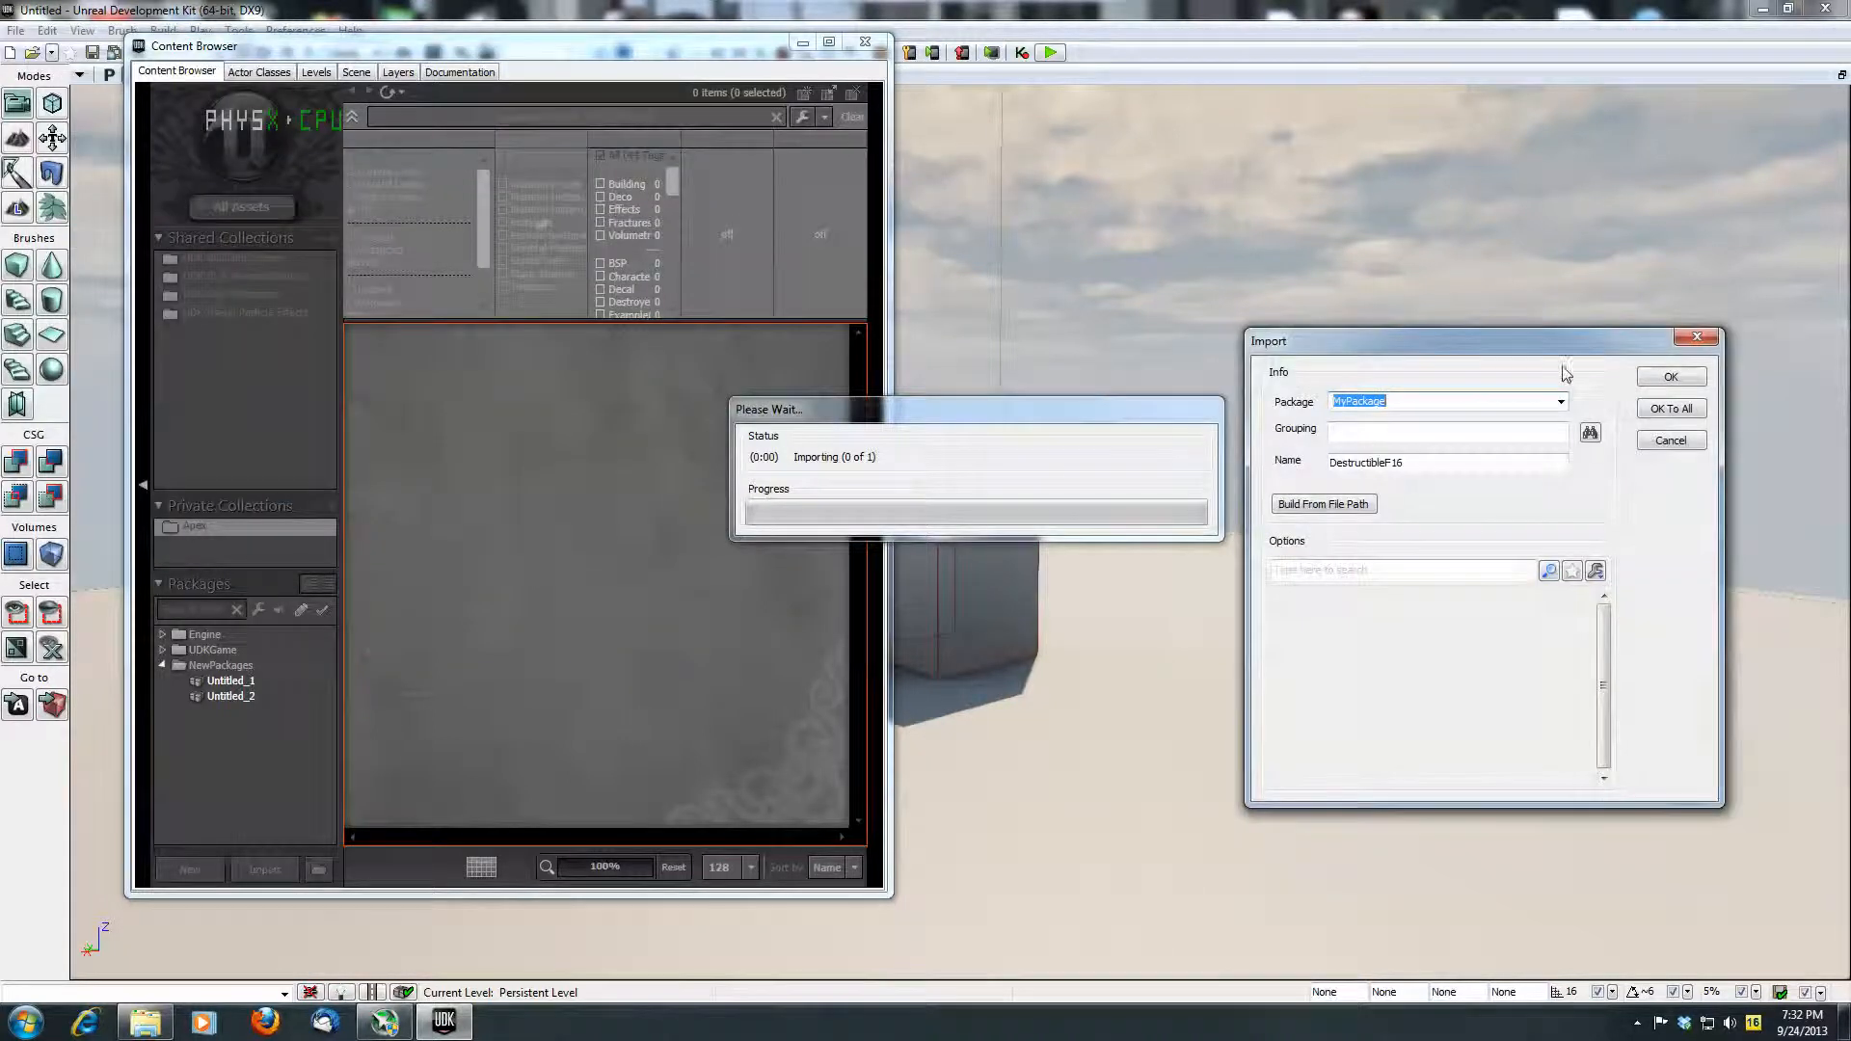
click(1651, 385)
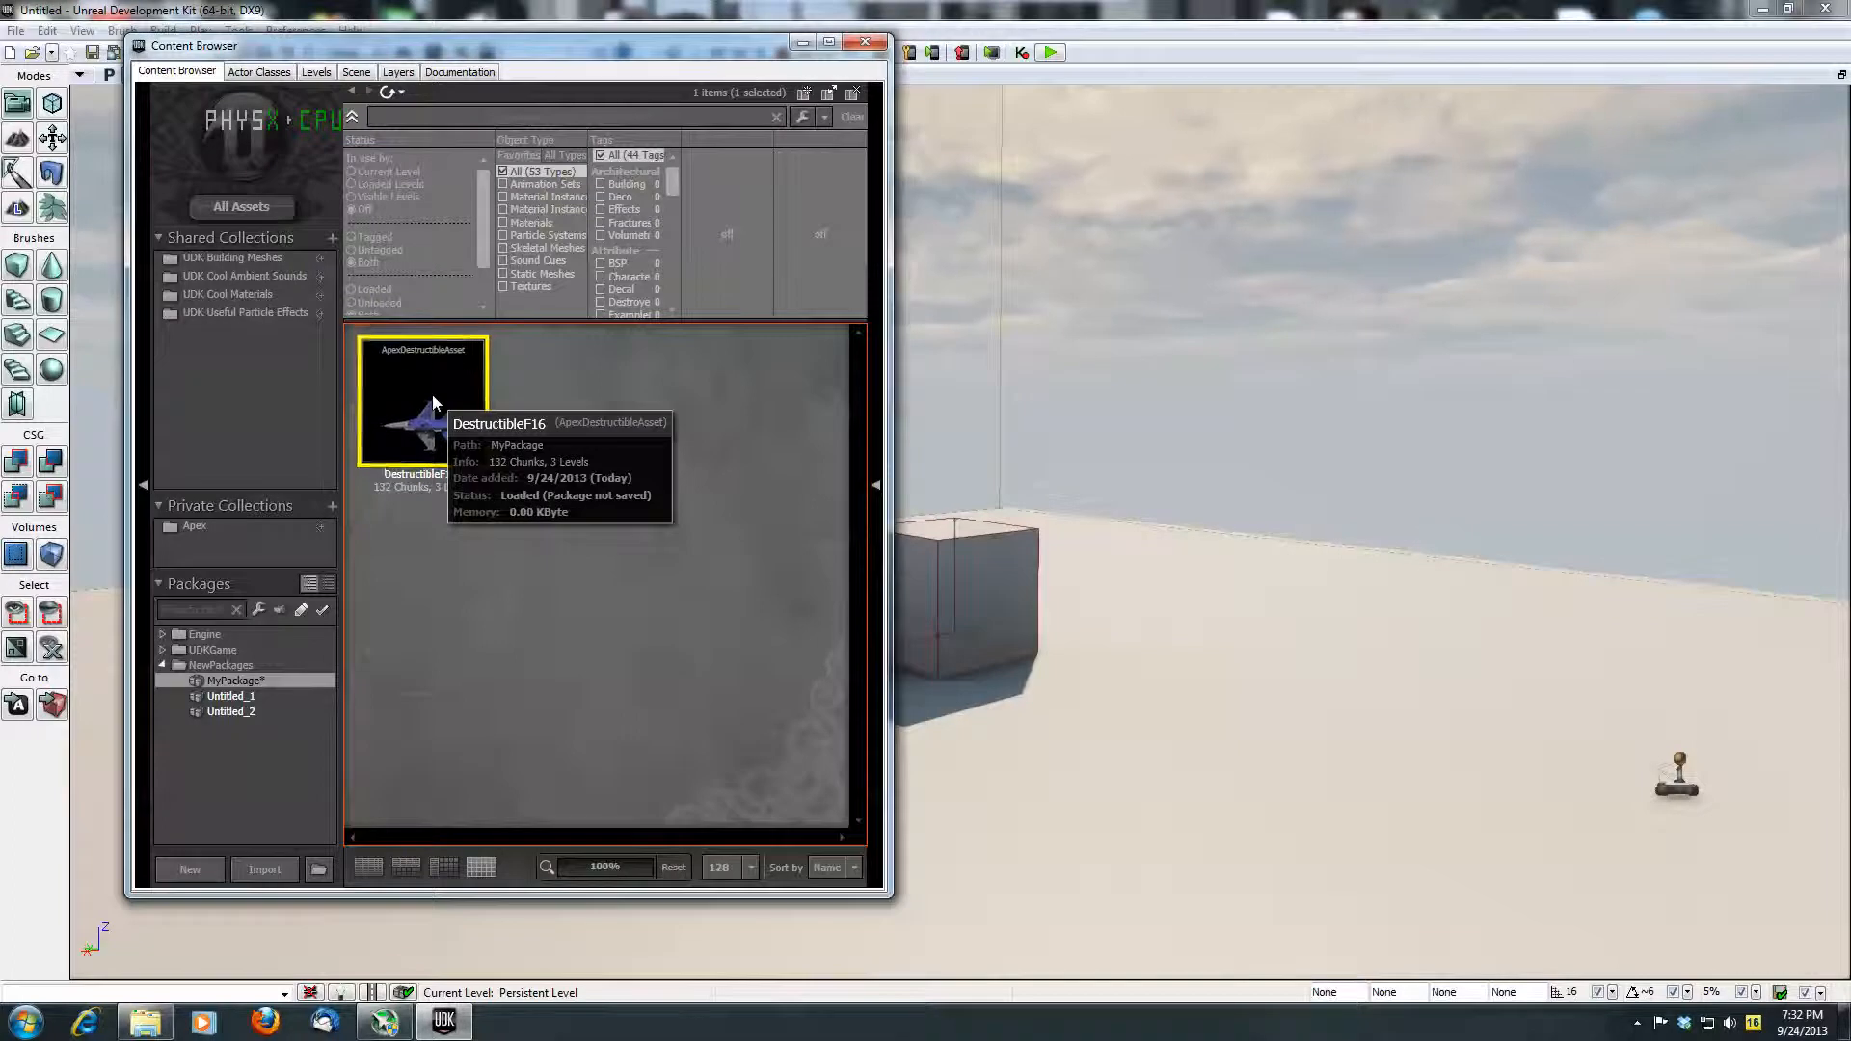
Step: Place the DestructibleF16 asset in the level to the right of the cube, close the Content Browser and raise the actor above the floor
drag(431, 396, 1521, 465)
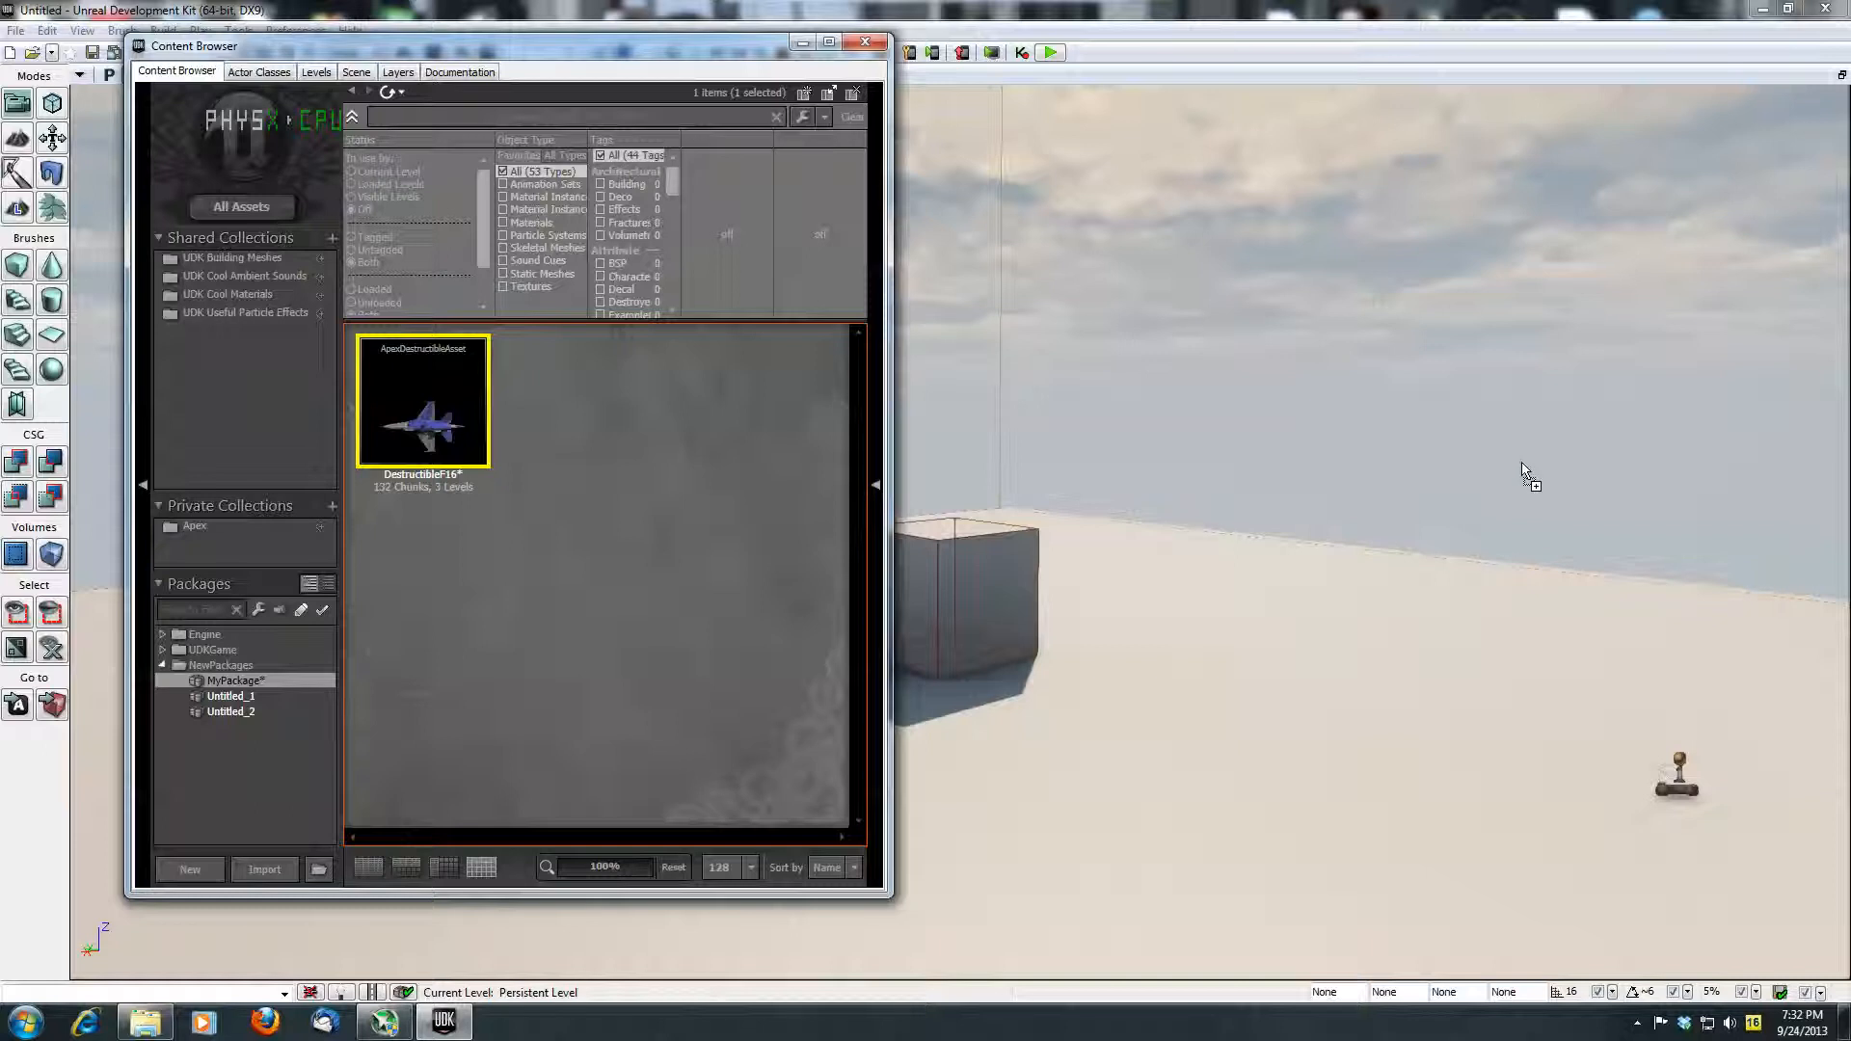
drag(1522, 465, 1415, 600)
drag(1415, 600, 1414, 597)
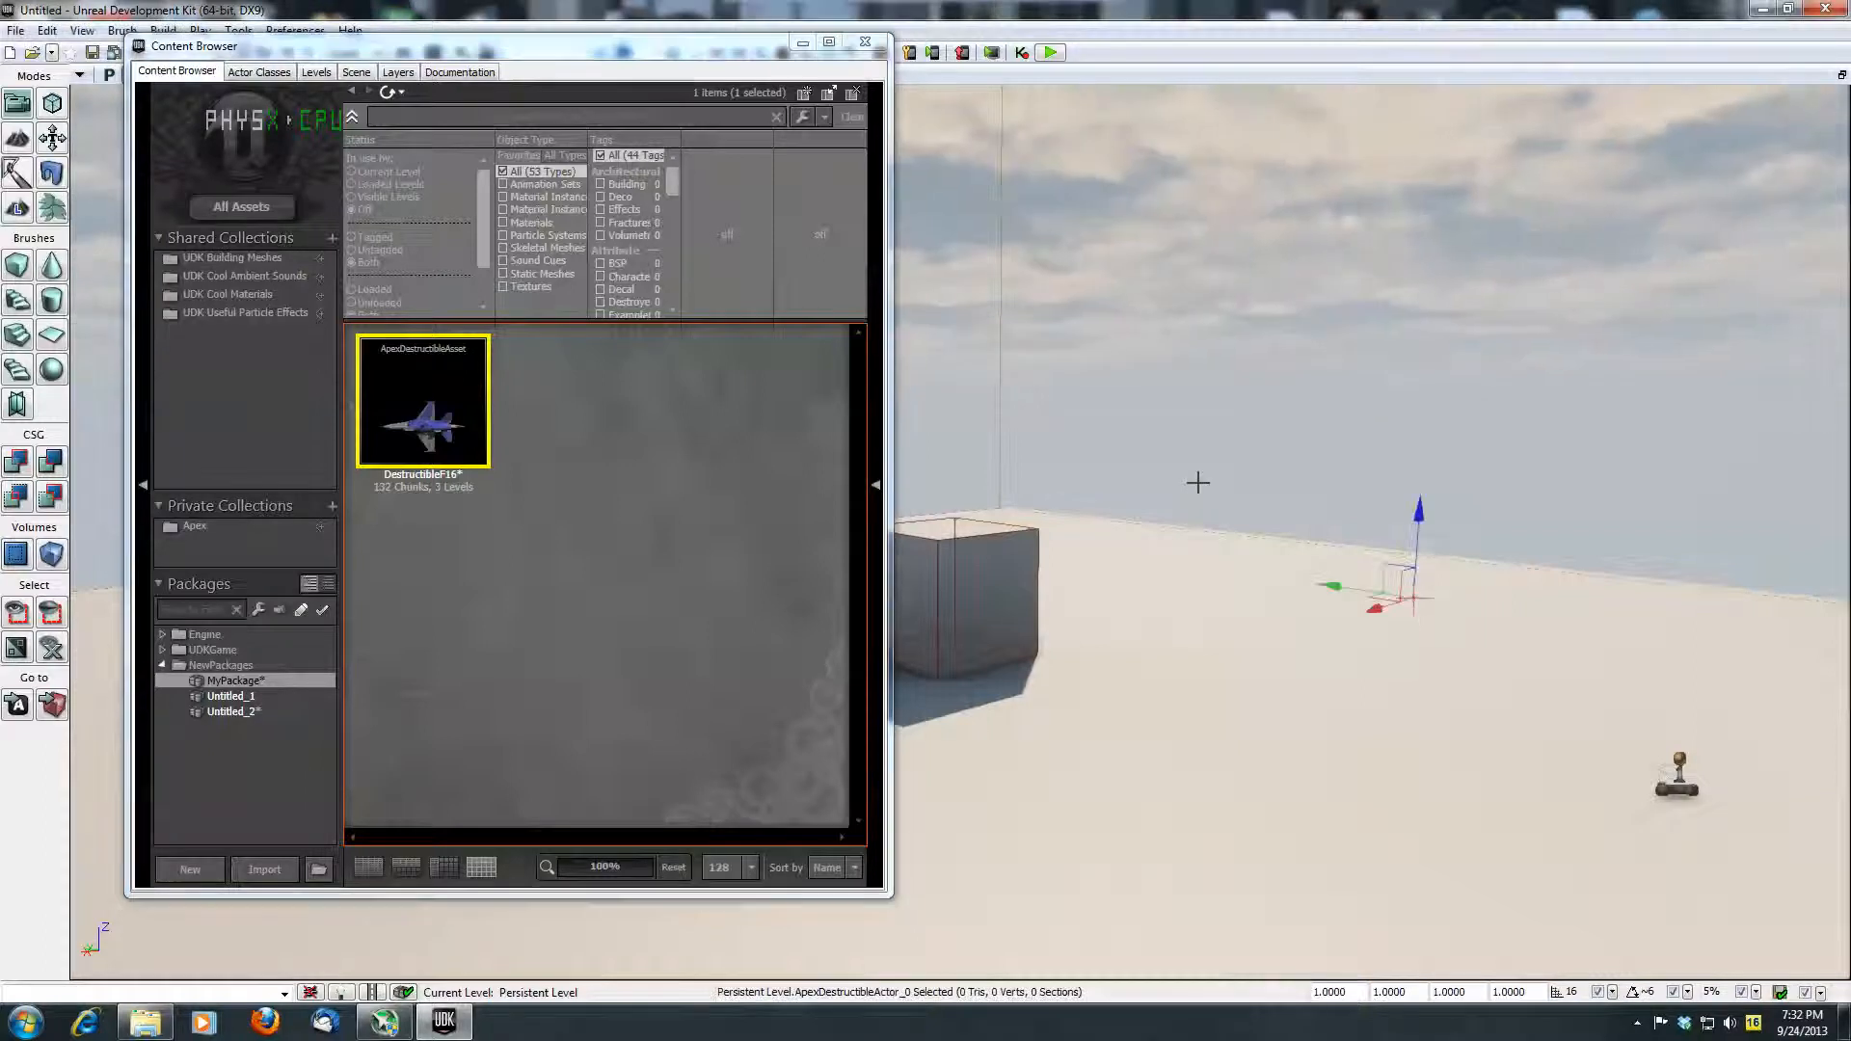
click(865, 43)
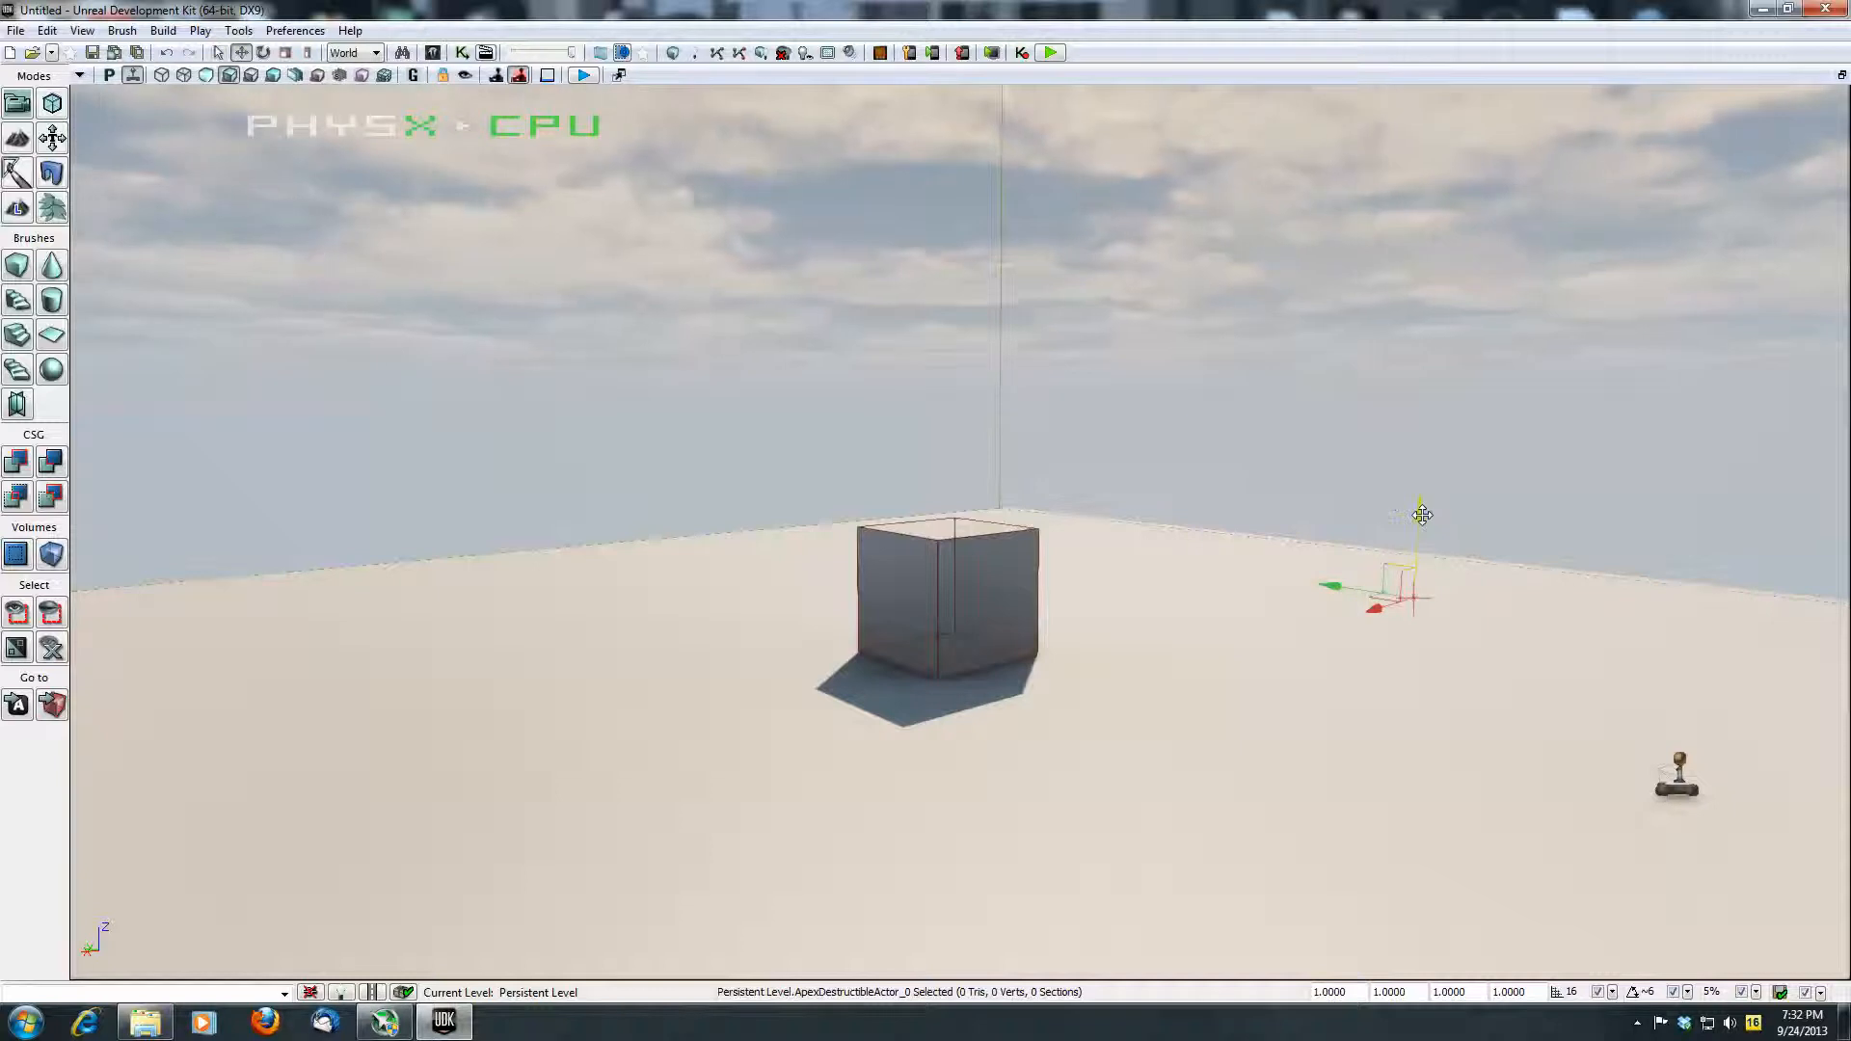
drag(1422, 516, 1417, 411)
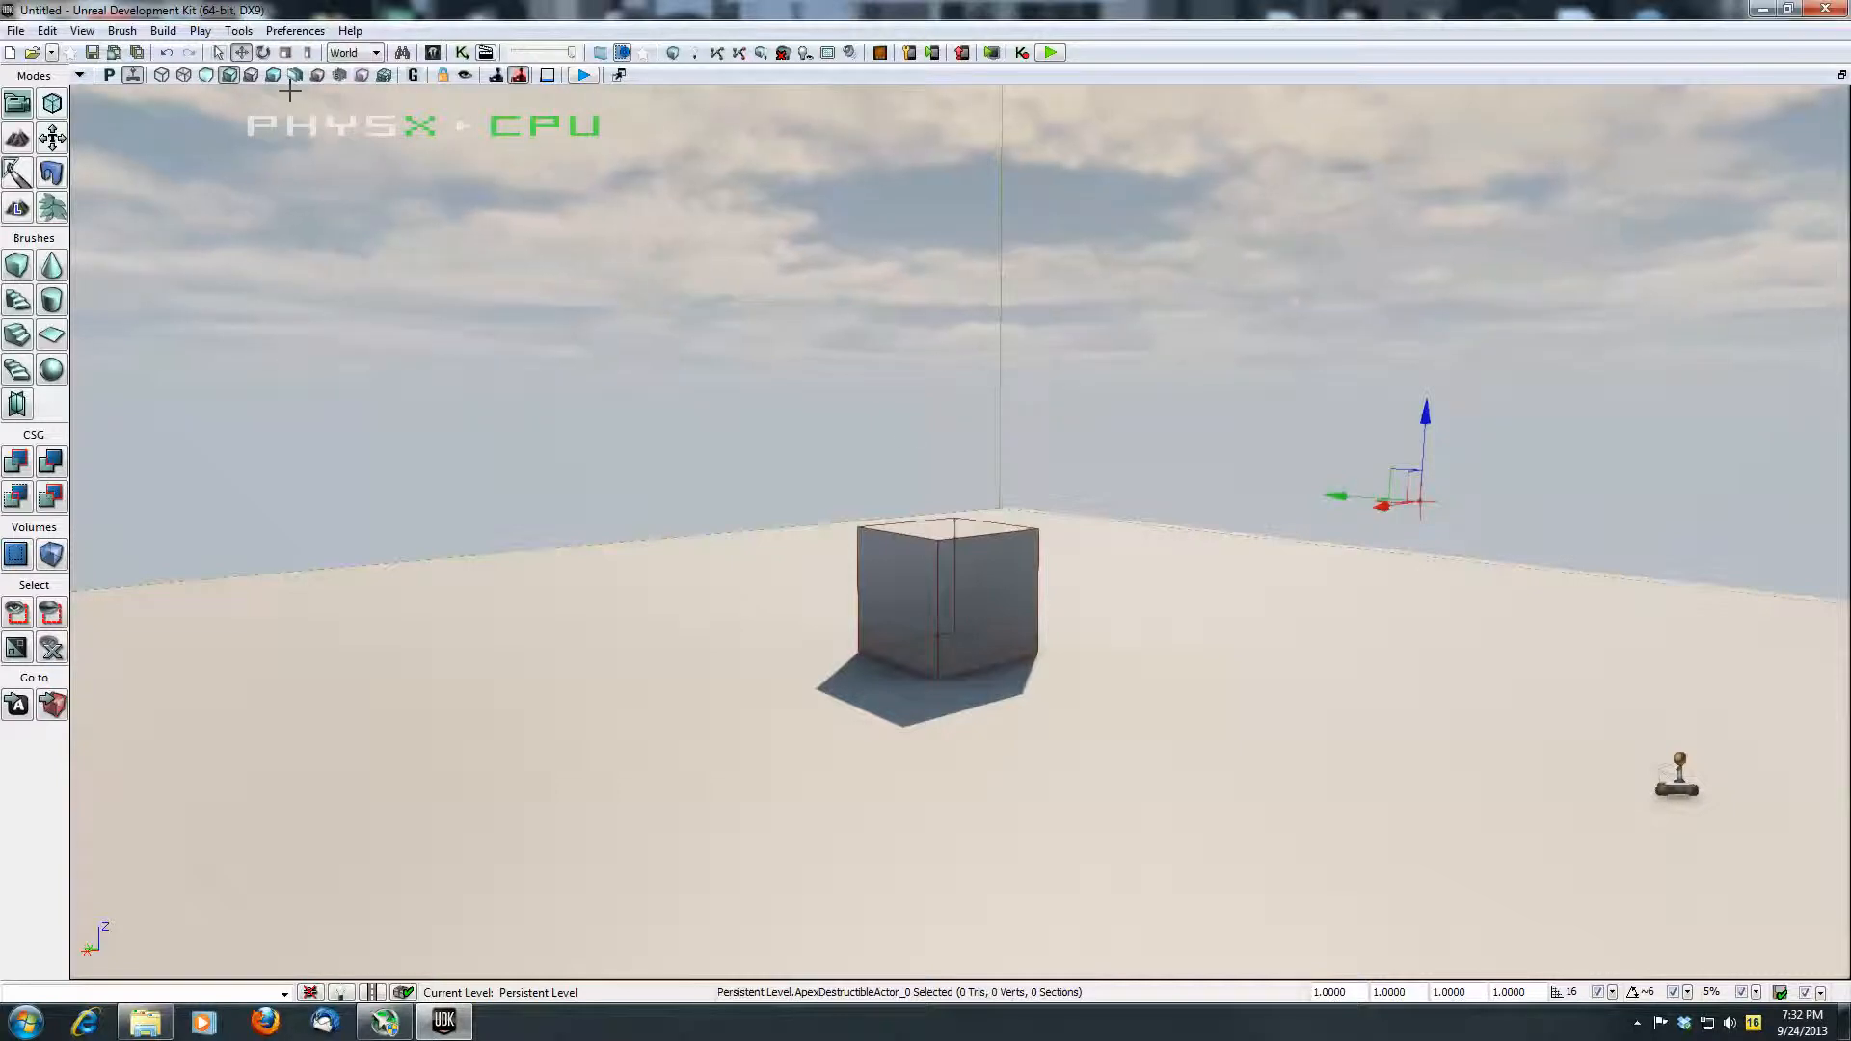
Step: Scale the placed F16 actor up uniformly to about 85 times its size
click(285, 53)
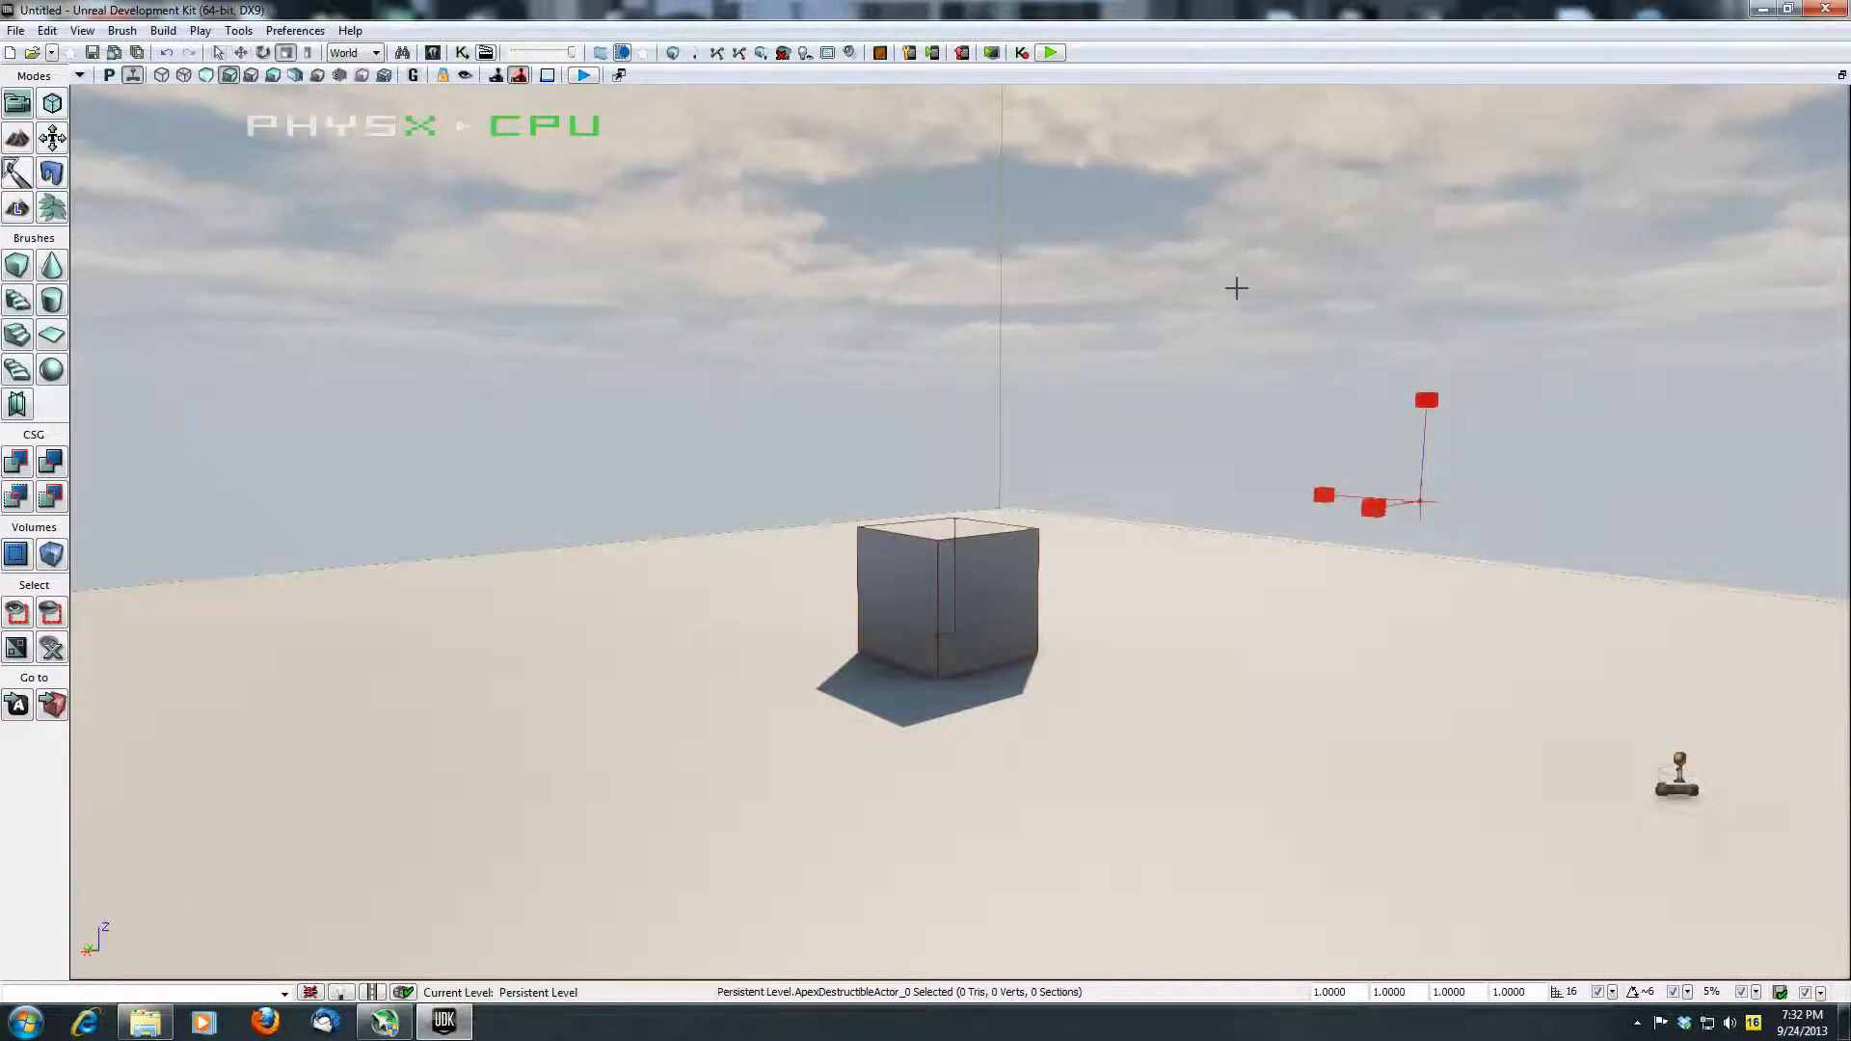
drag(1425, 399, 1425, 162)
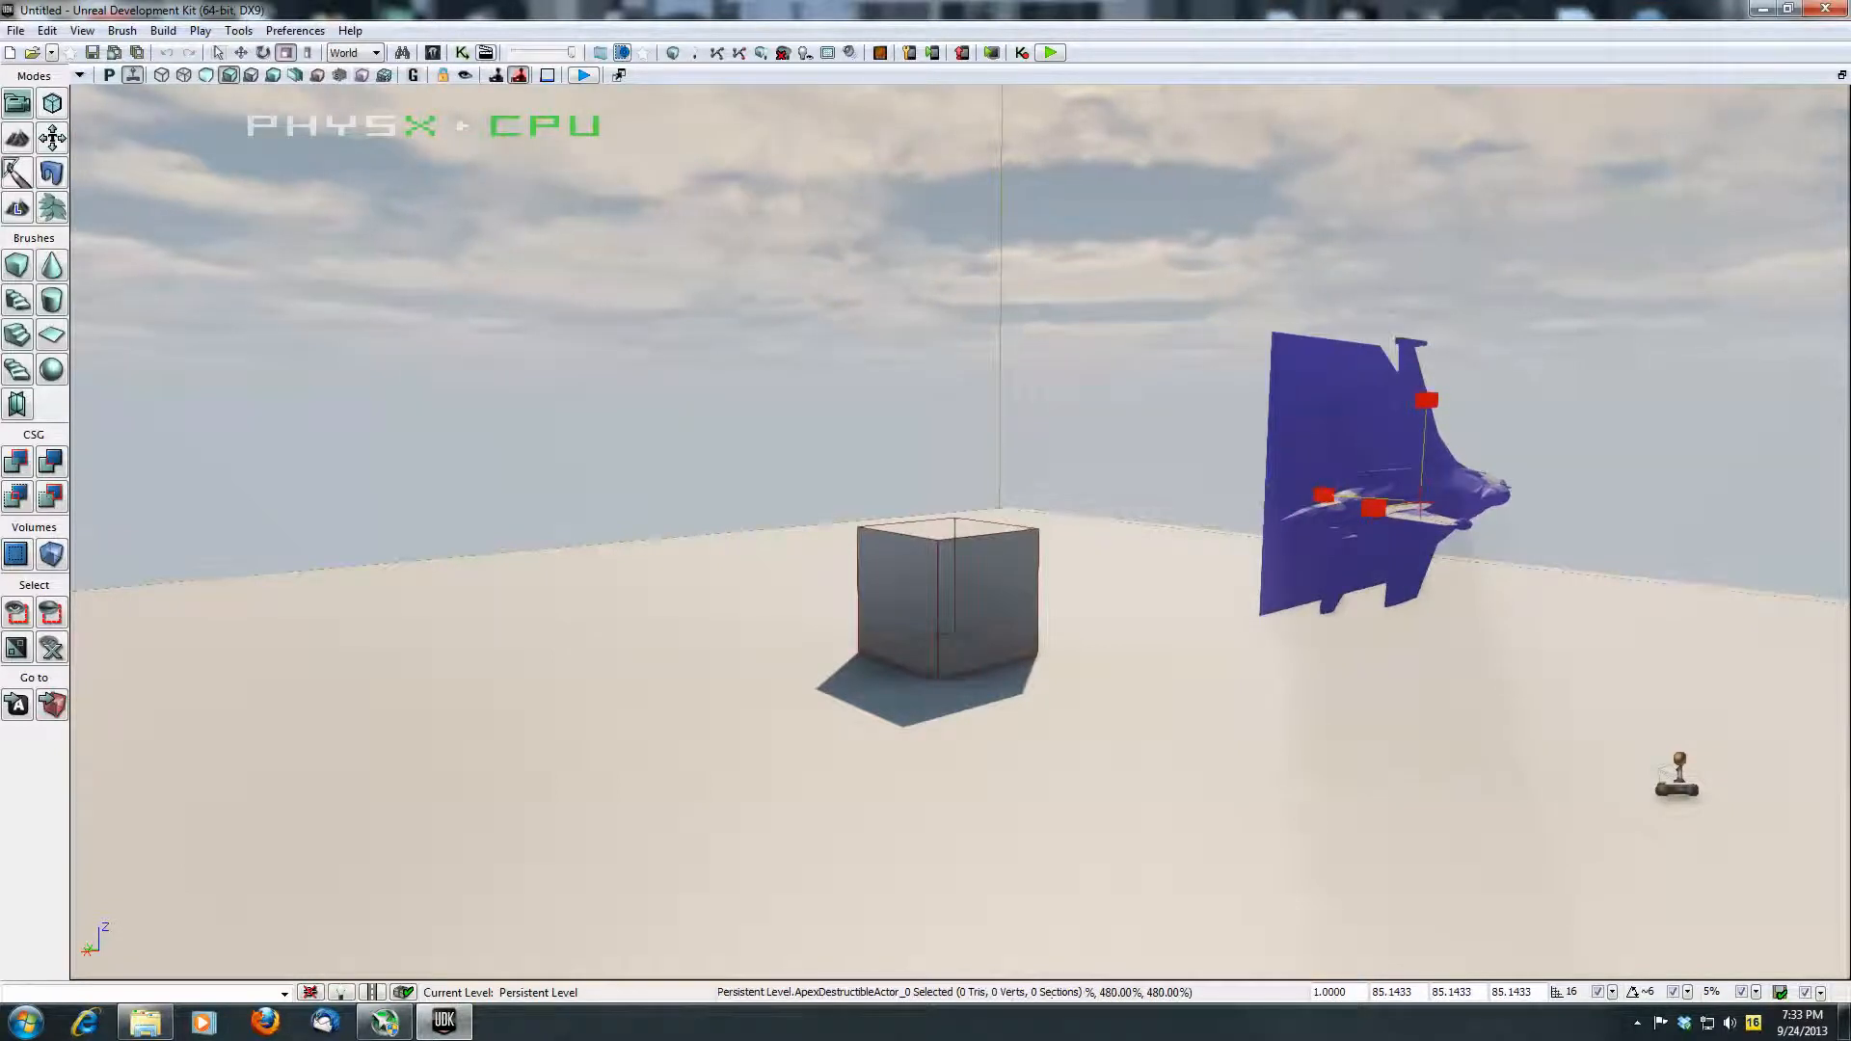
drag(1424, 398, 1425, 398)
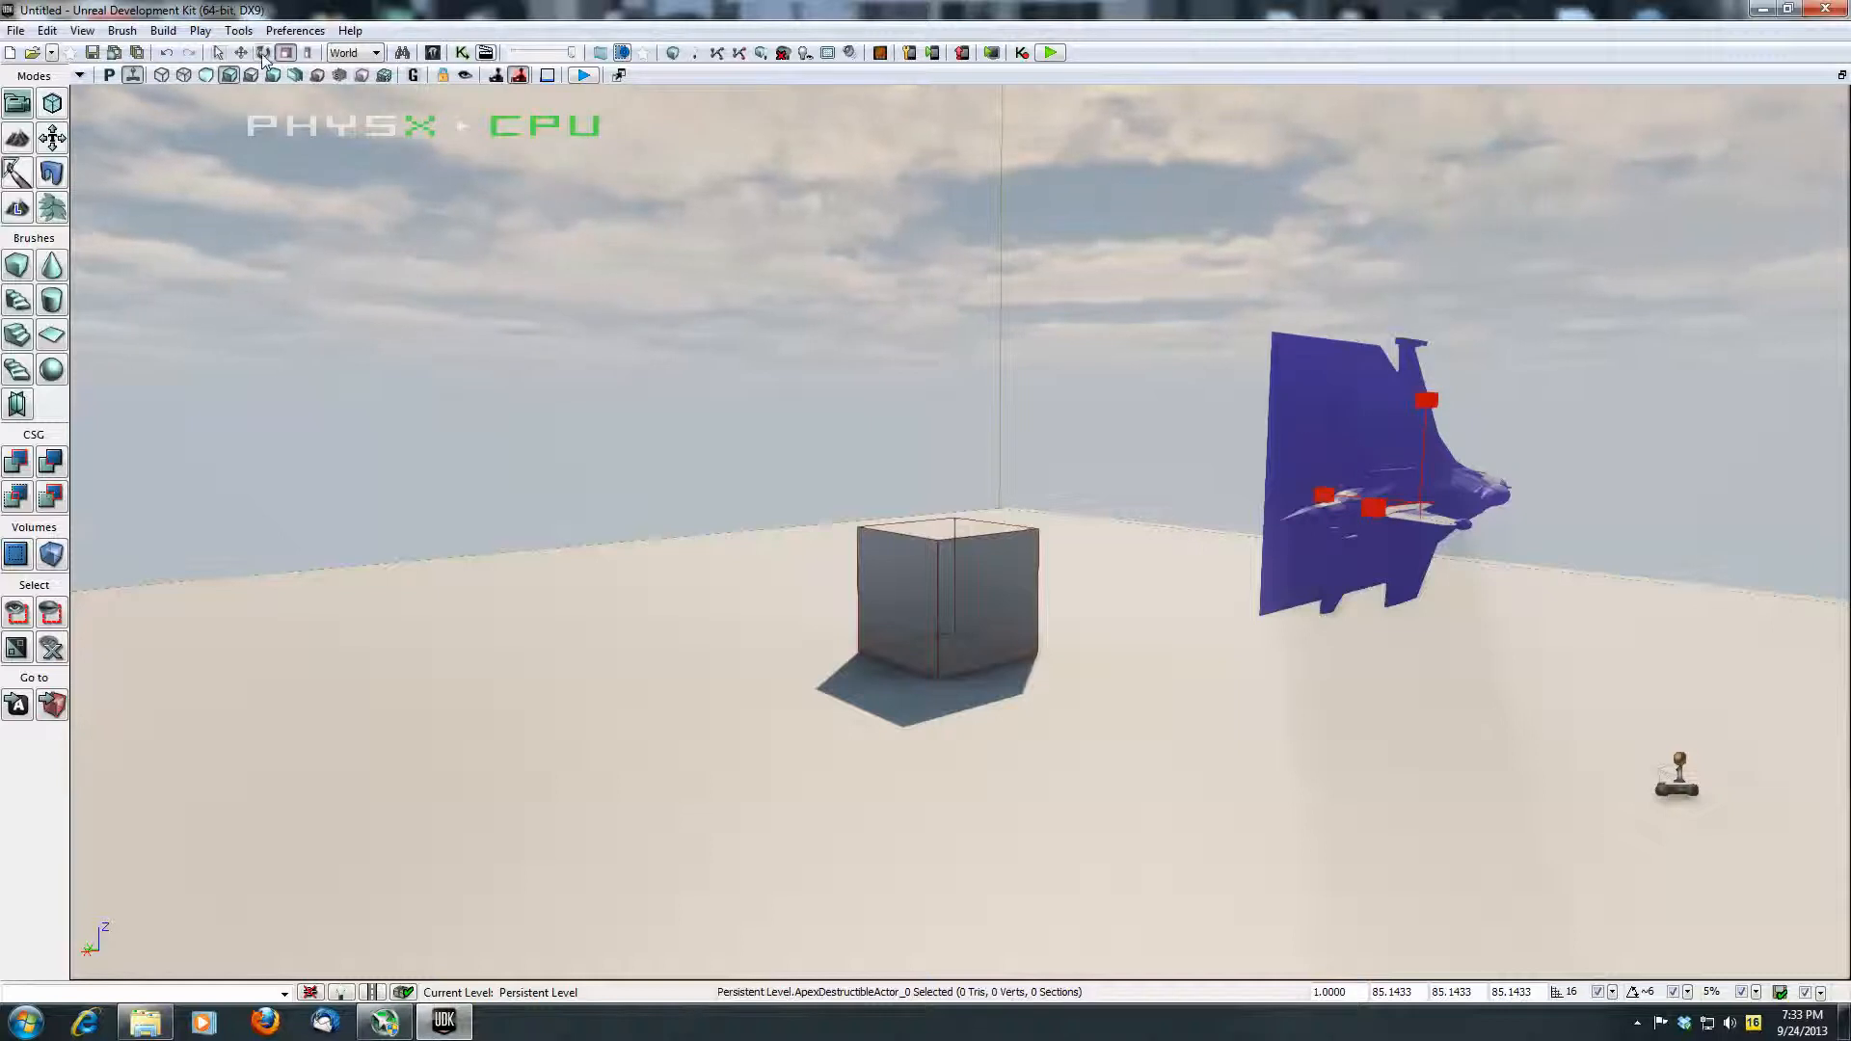
Step: Rotate the F16 so it sits level on its wheels with its nose pointing toward the cube's side, and lower it closer to the floor
click(263, 54)
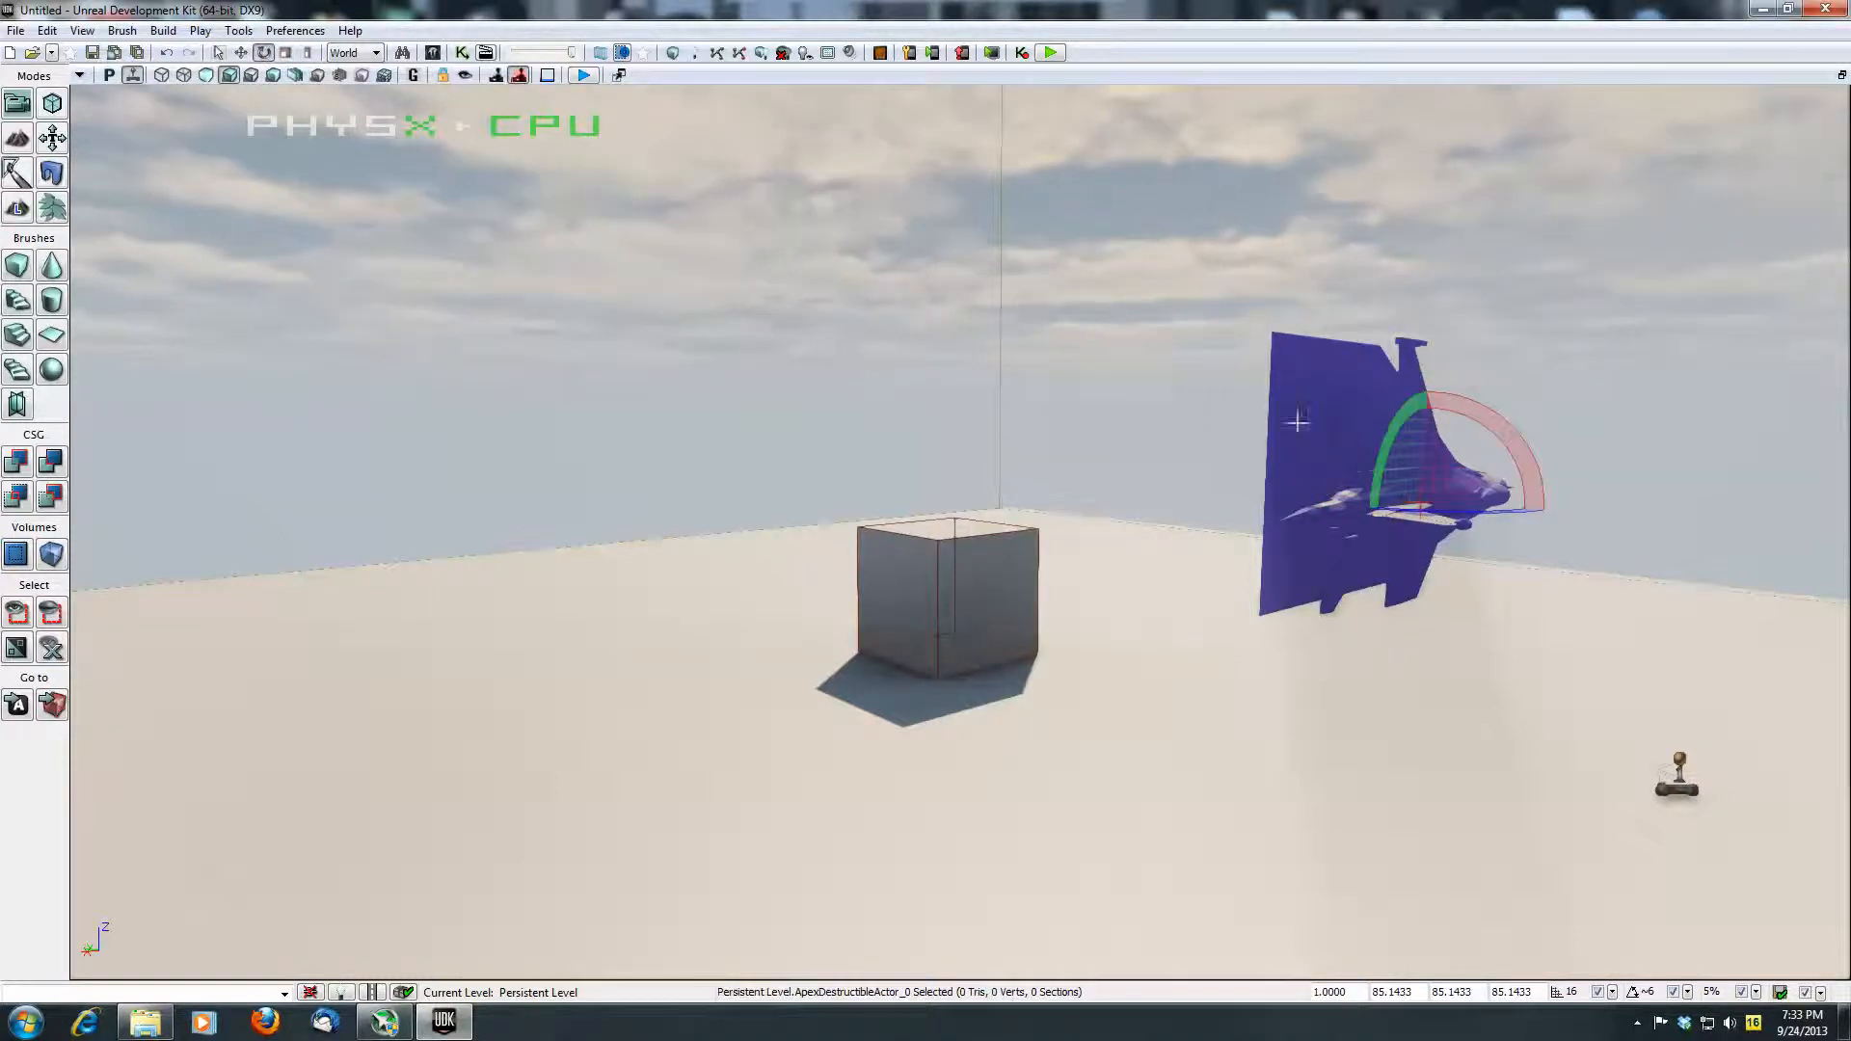
drag(1528, 449, 1429, 362)
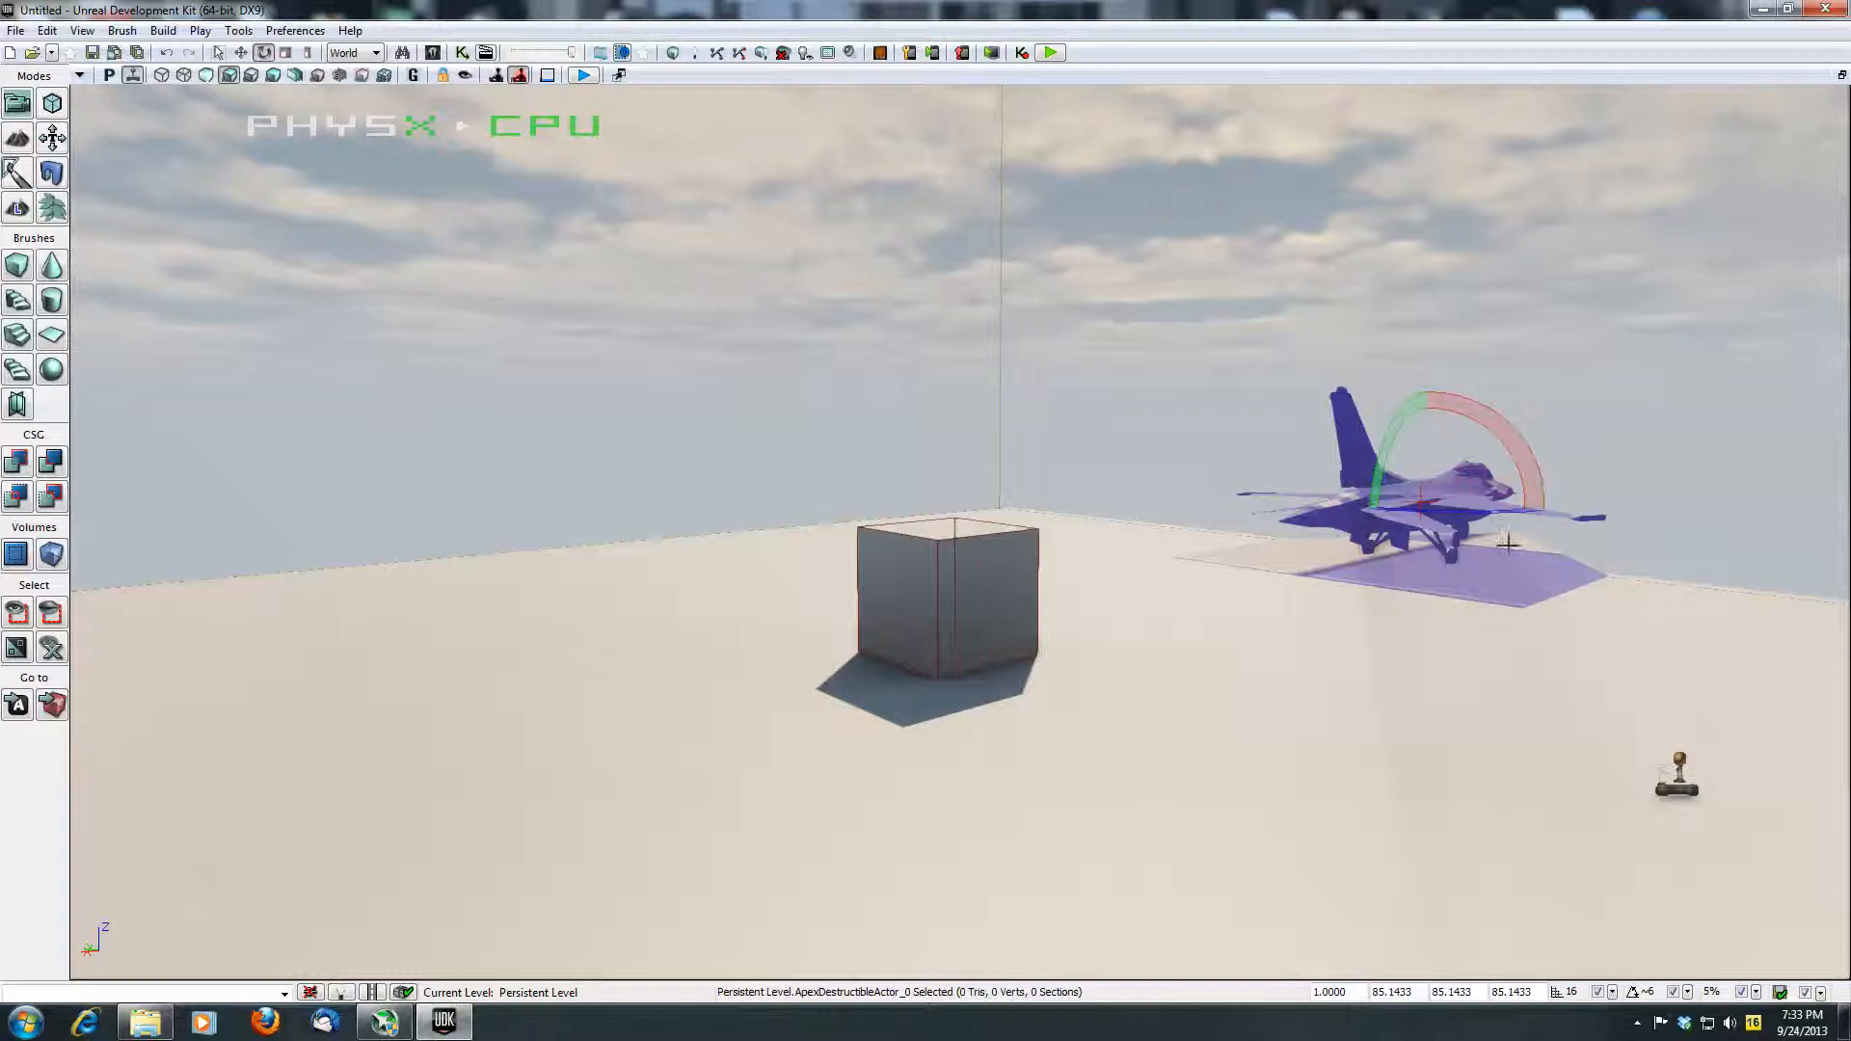
drag(1479, 511, 1093, 526)
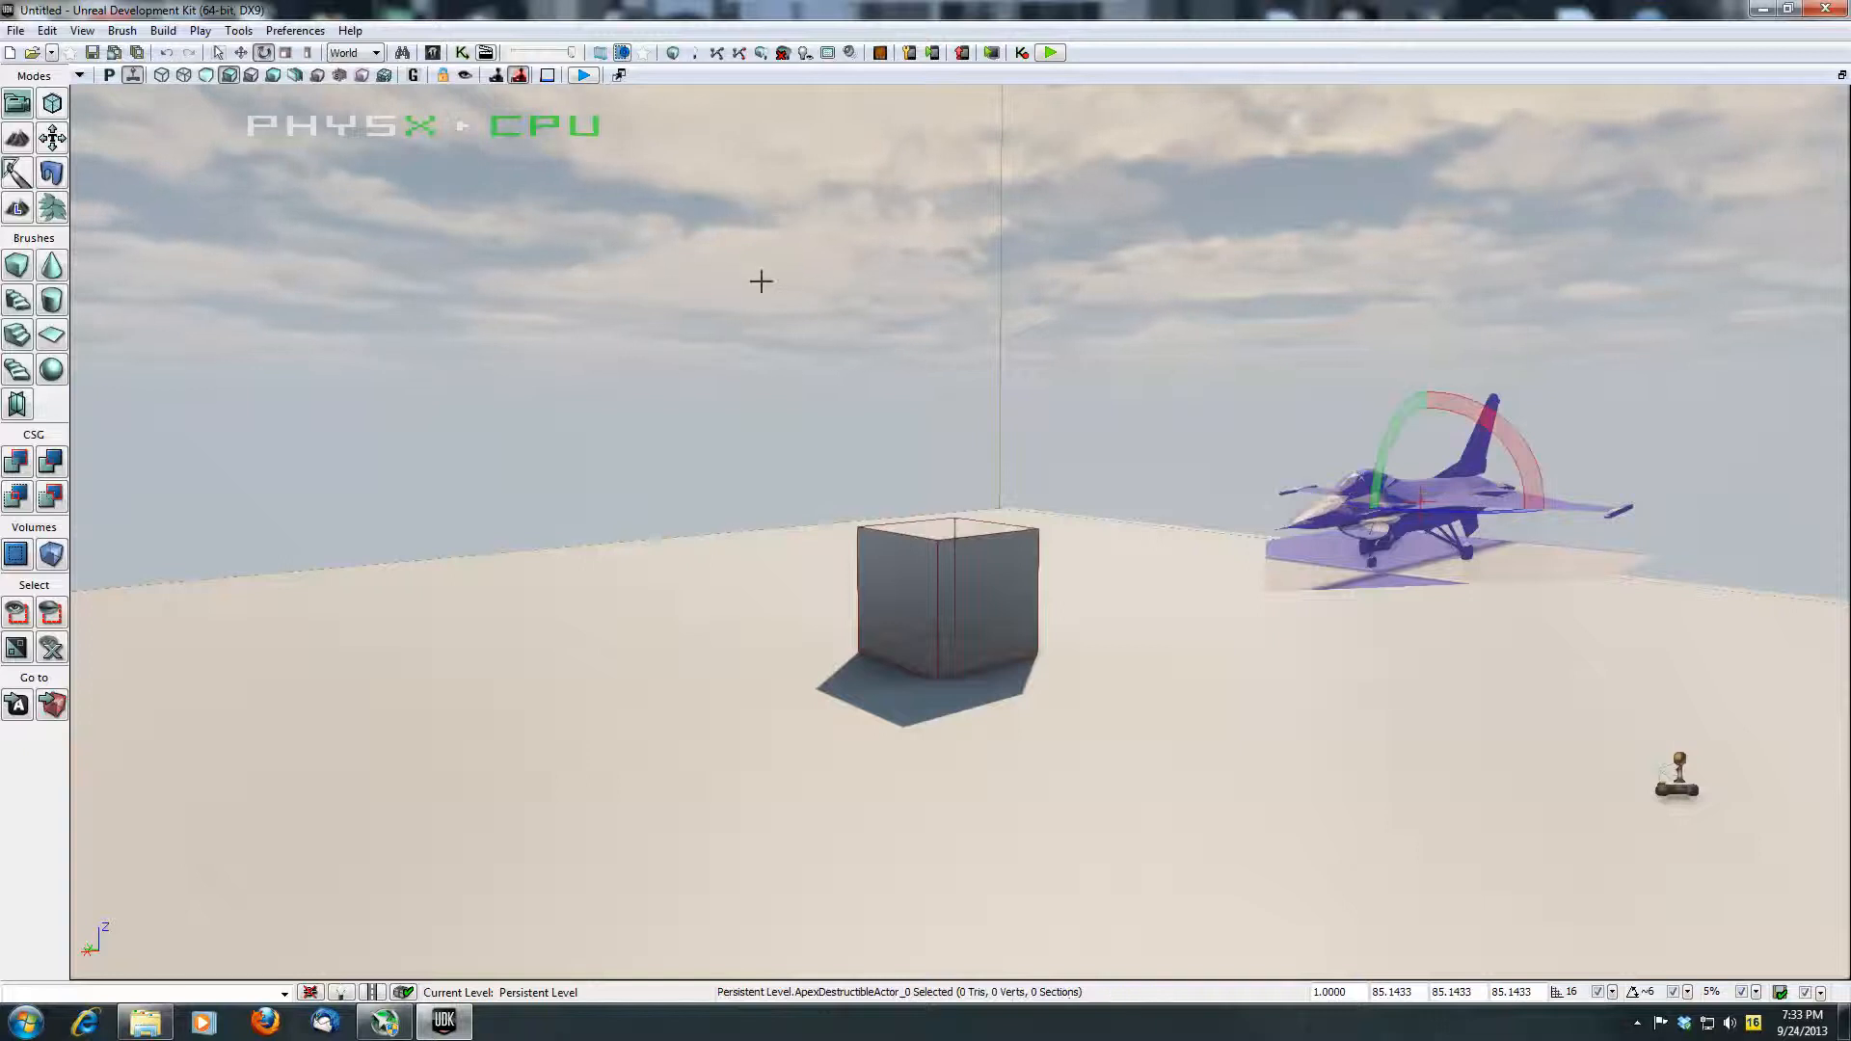
click(242, 53)
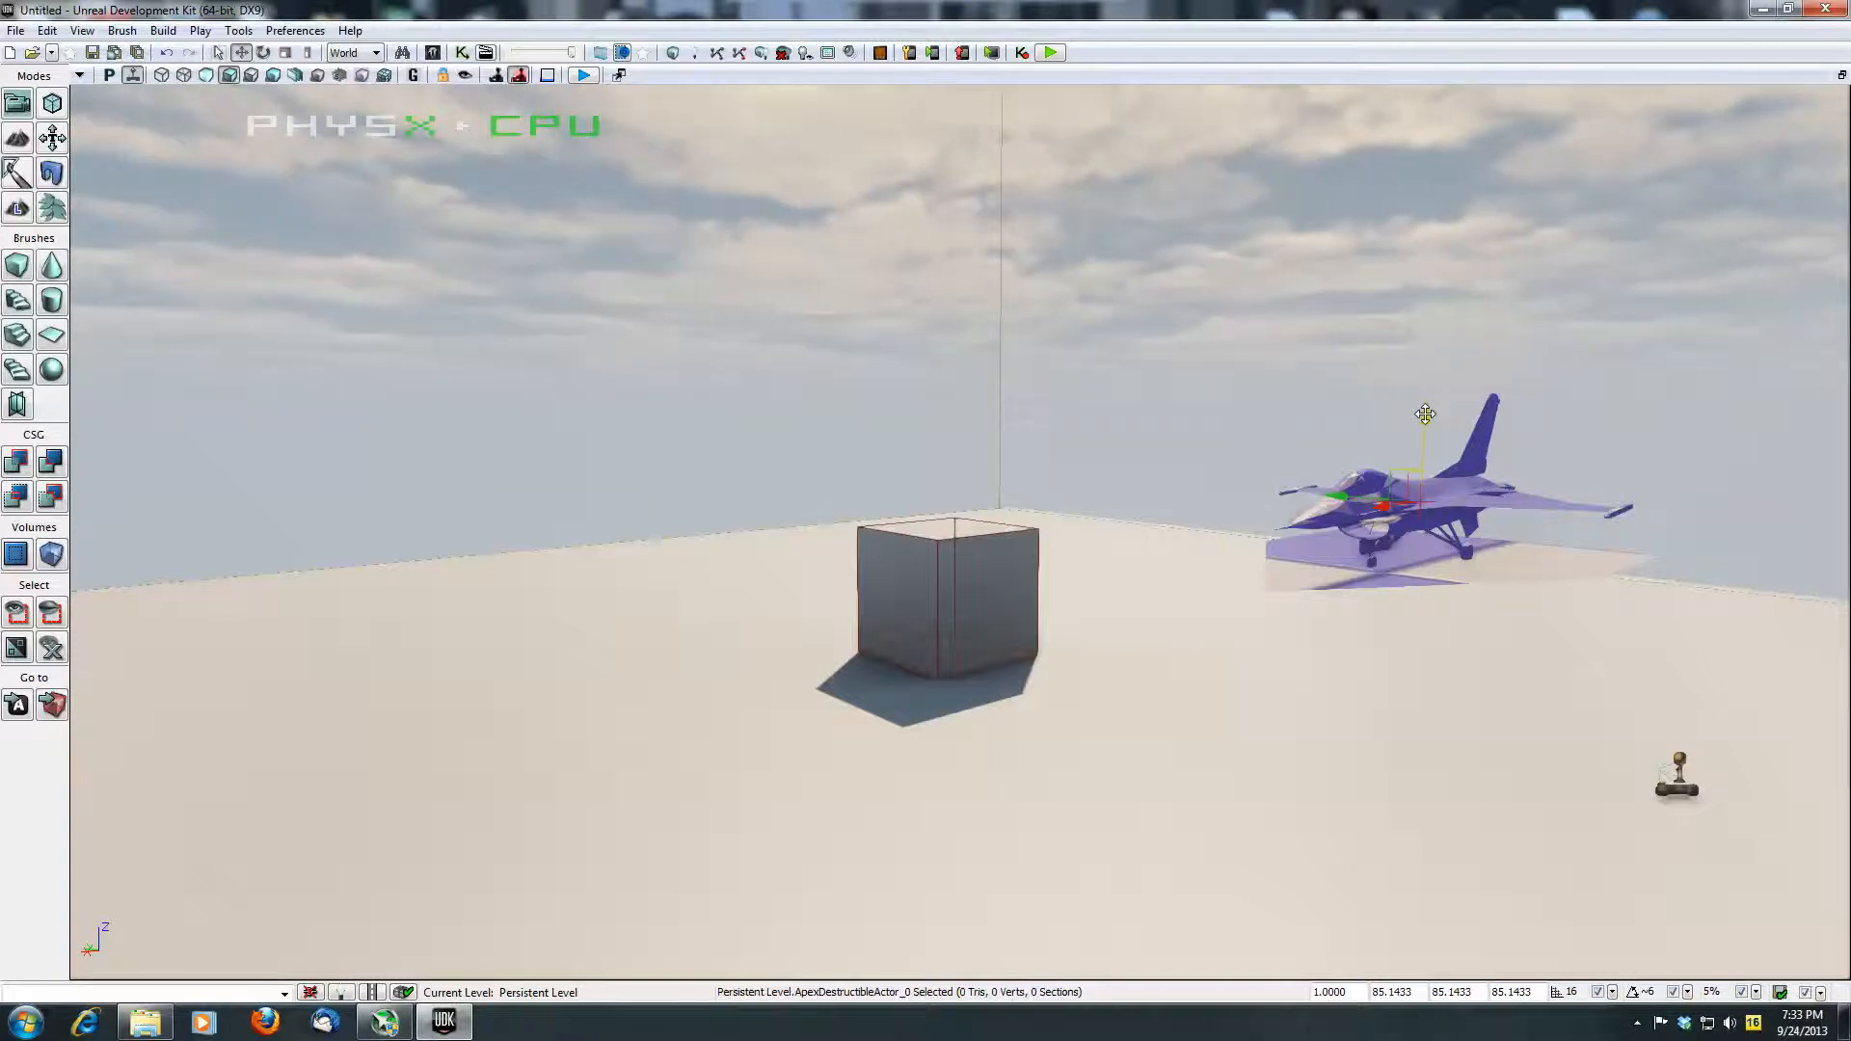
drag(1425, 415, 1433, 459)
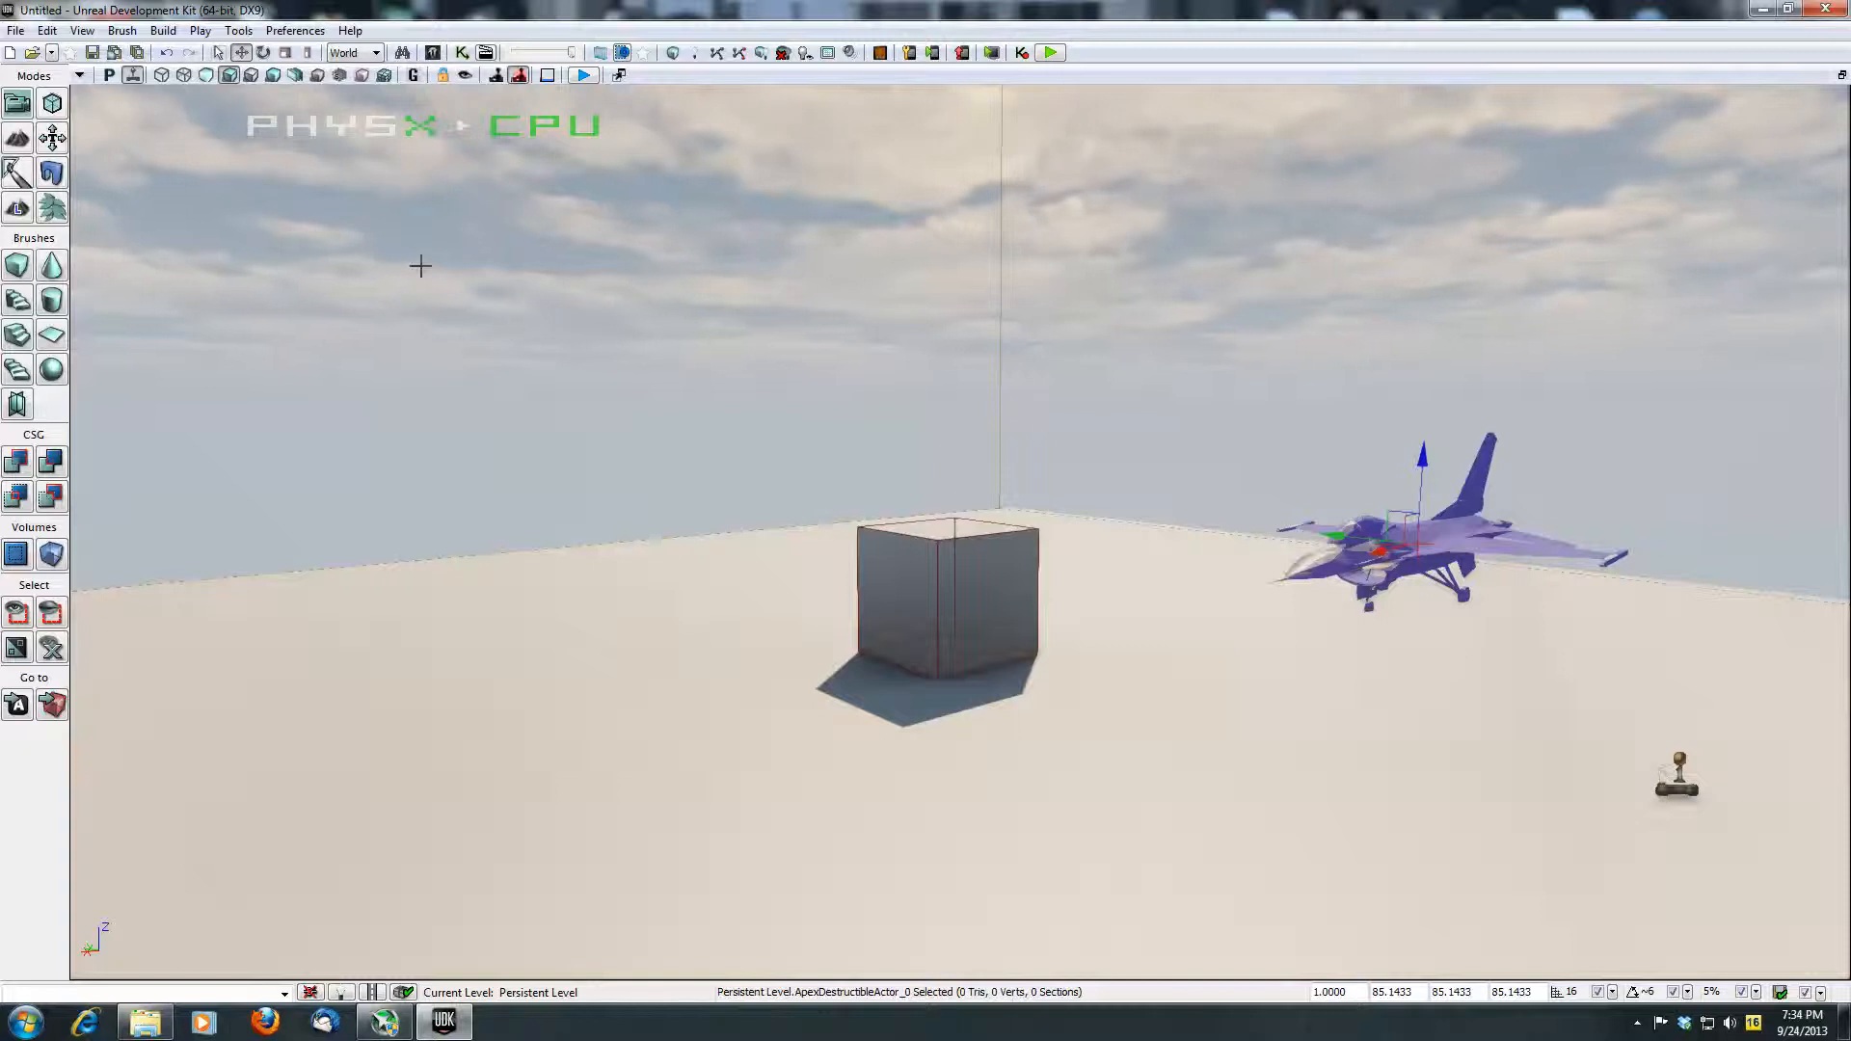
Step: Place a UTVehicleFactory_Scorpion from the Vehicles actor classes on the floor just in front of the F16, and close the browser window
click(433, 53)
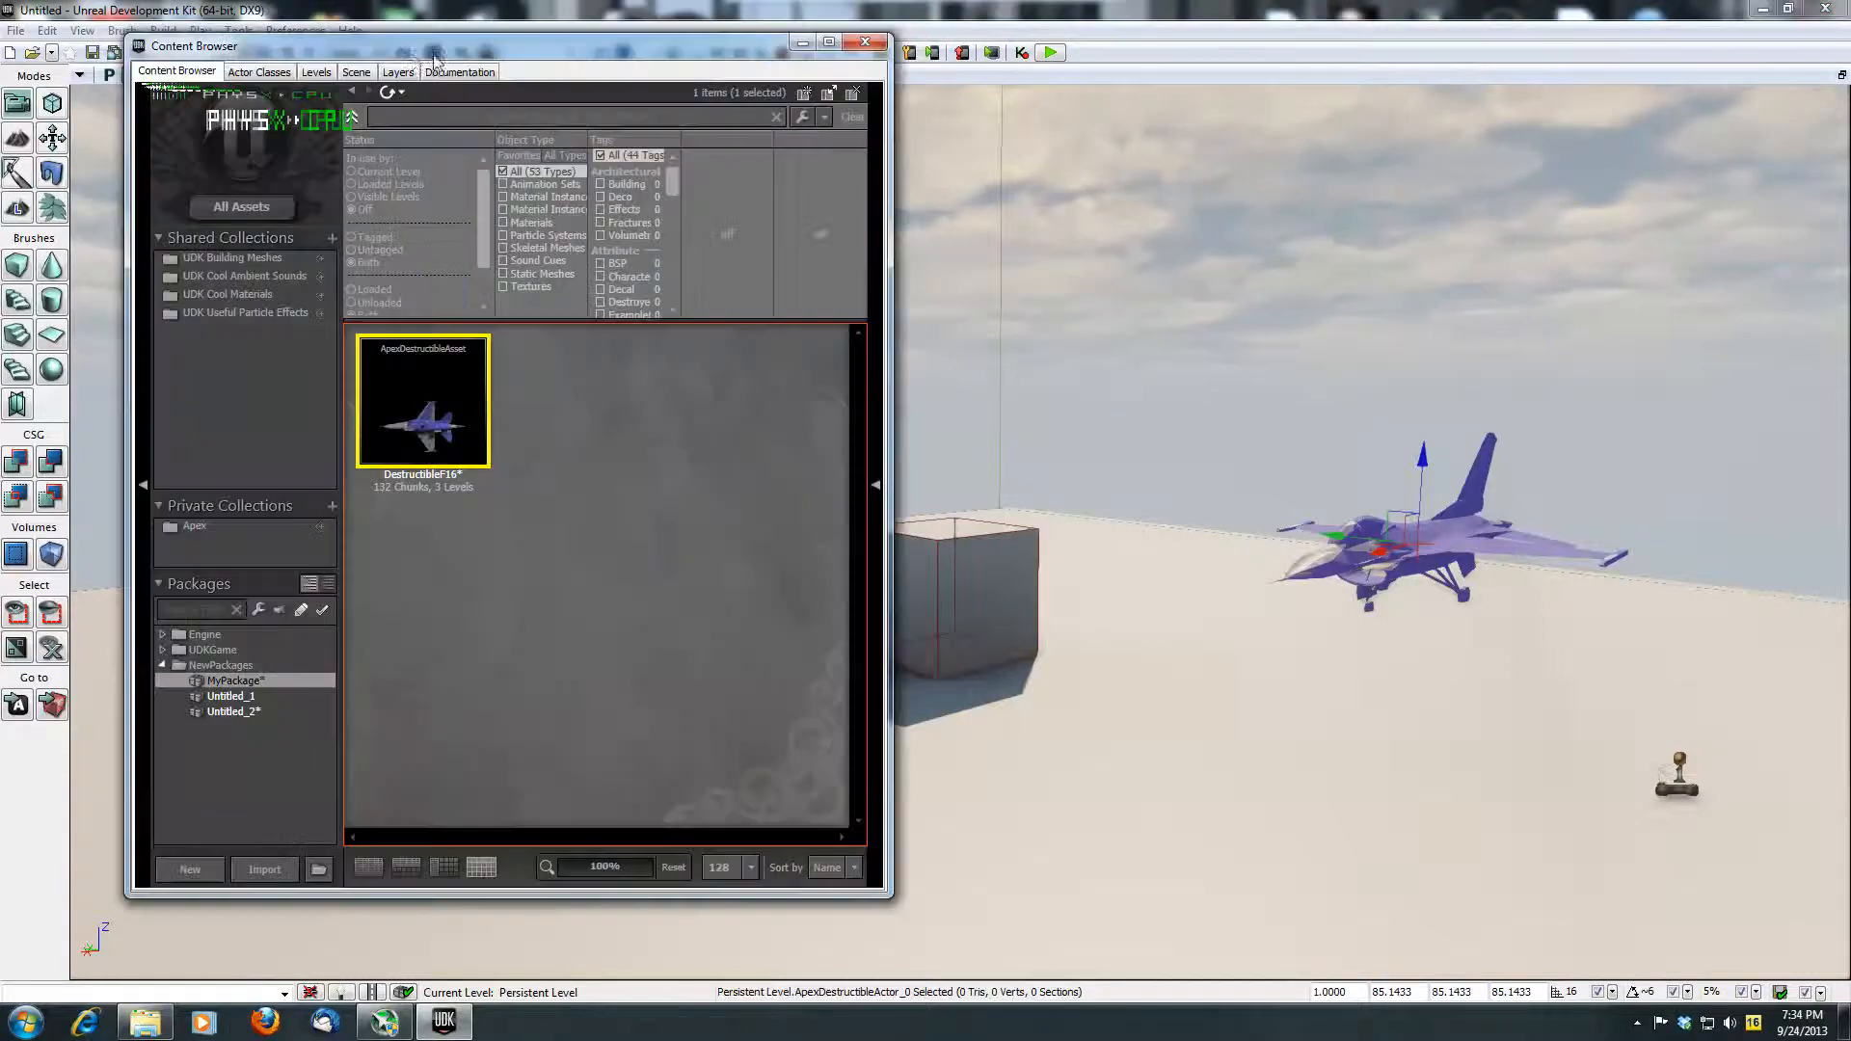
click(280, 76)
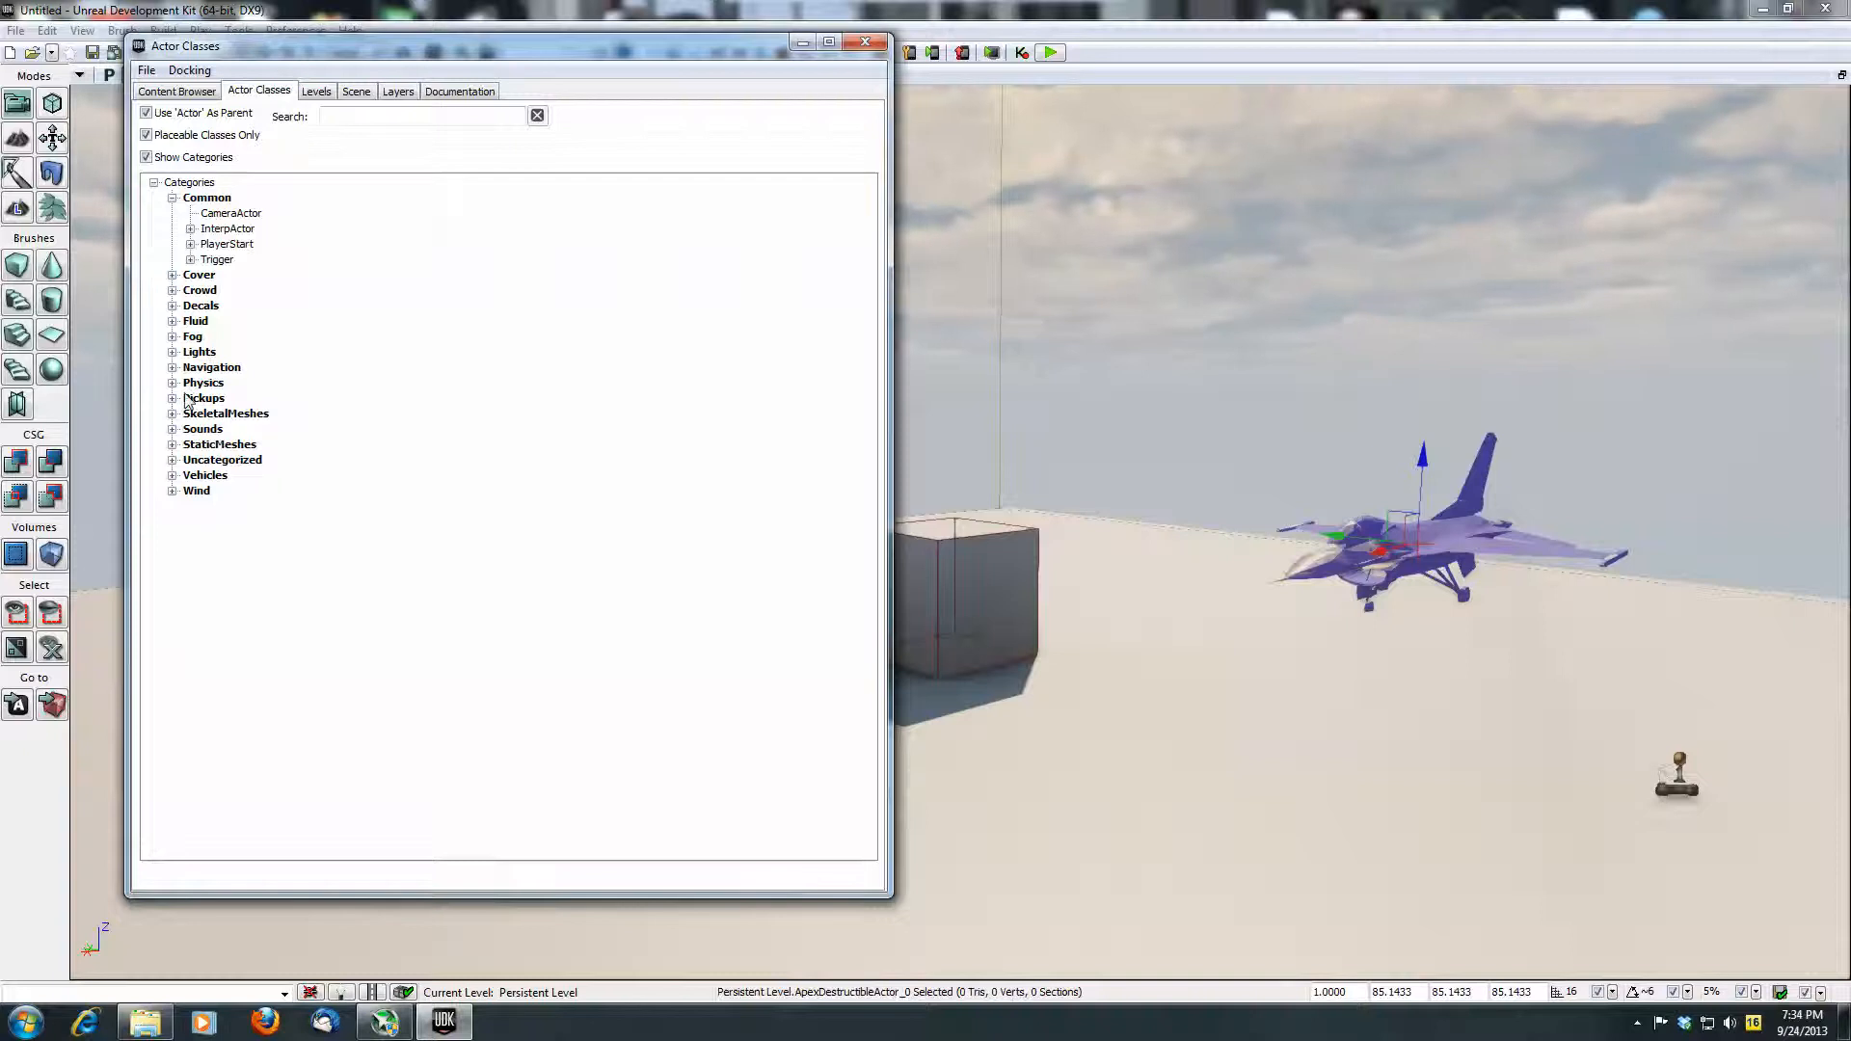
click(173, 475)
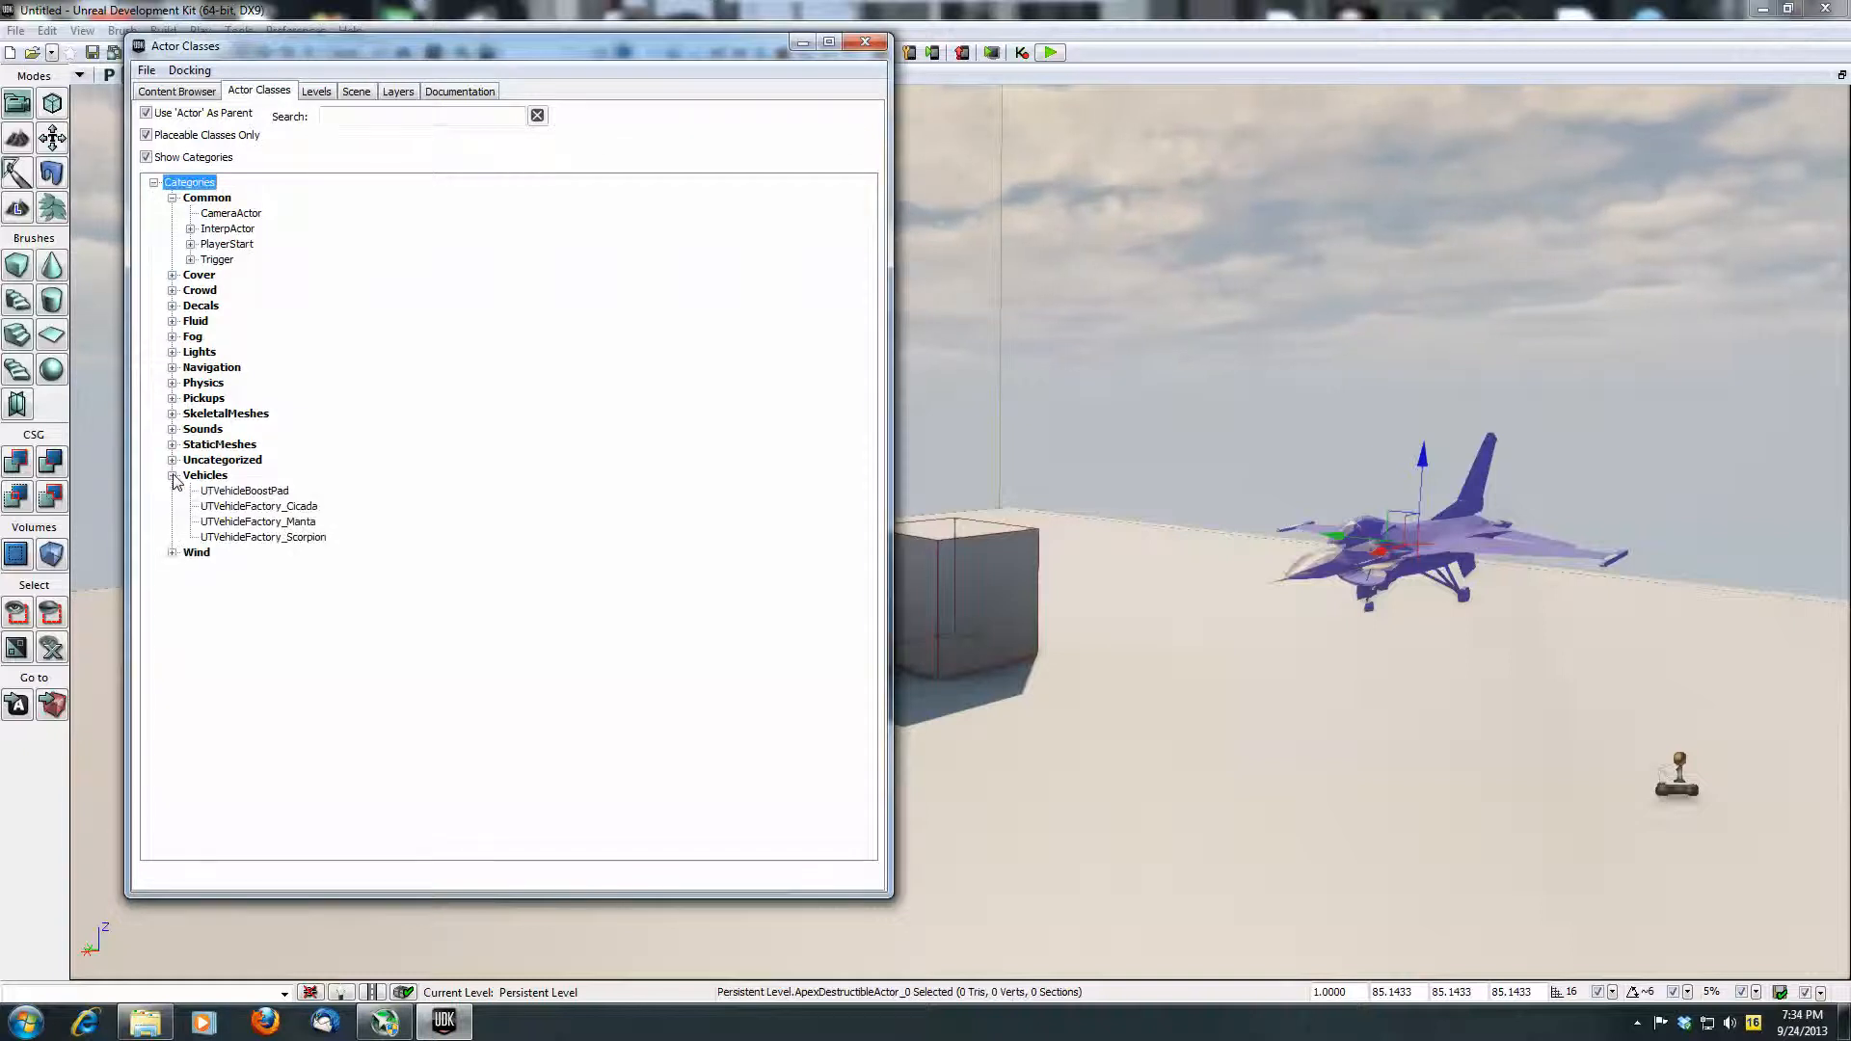
click(249, 537)
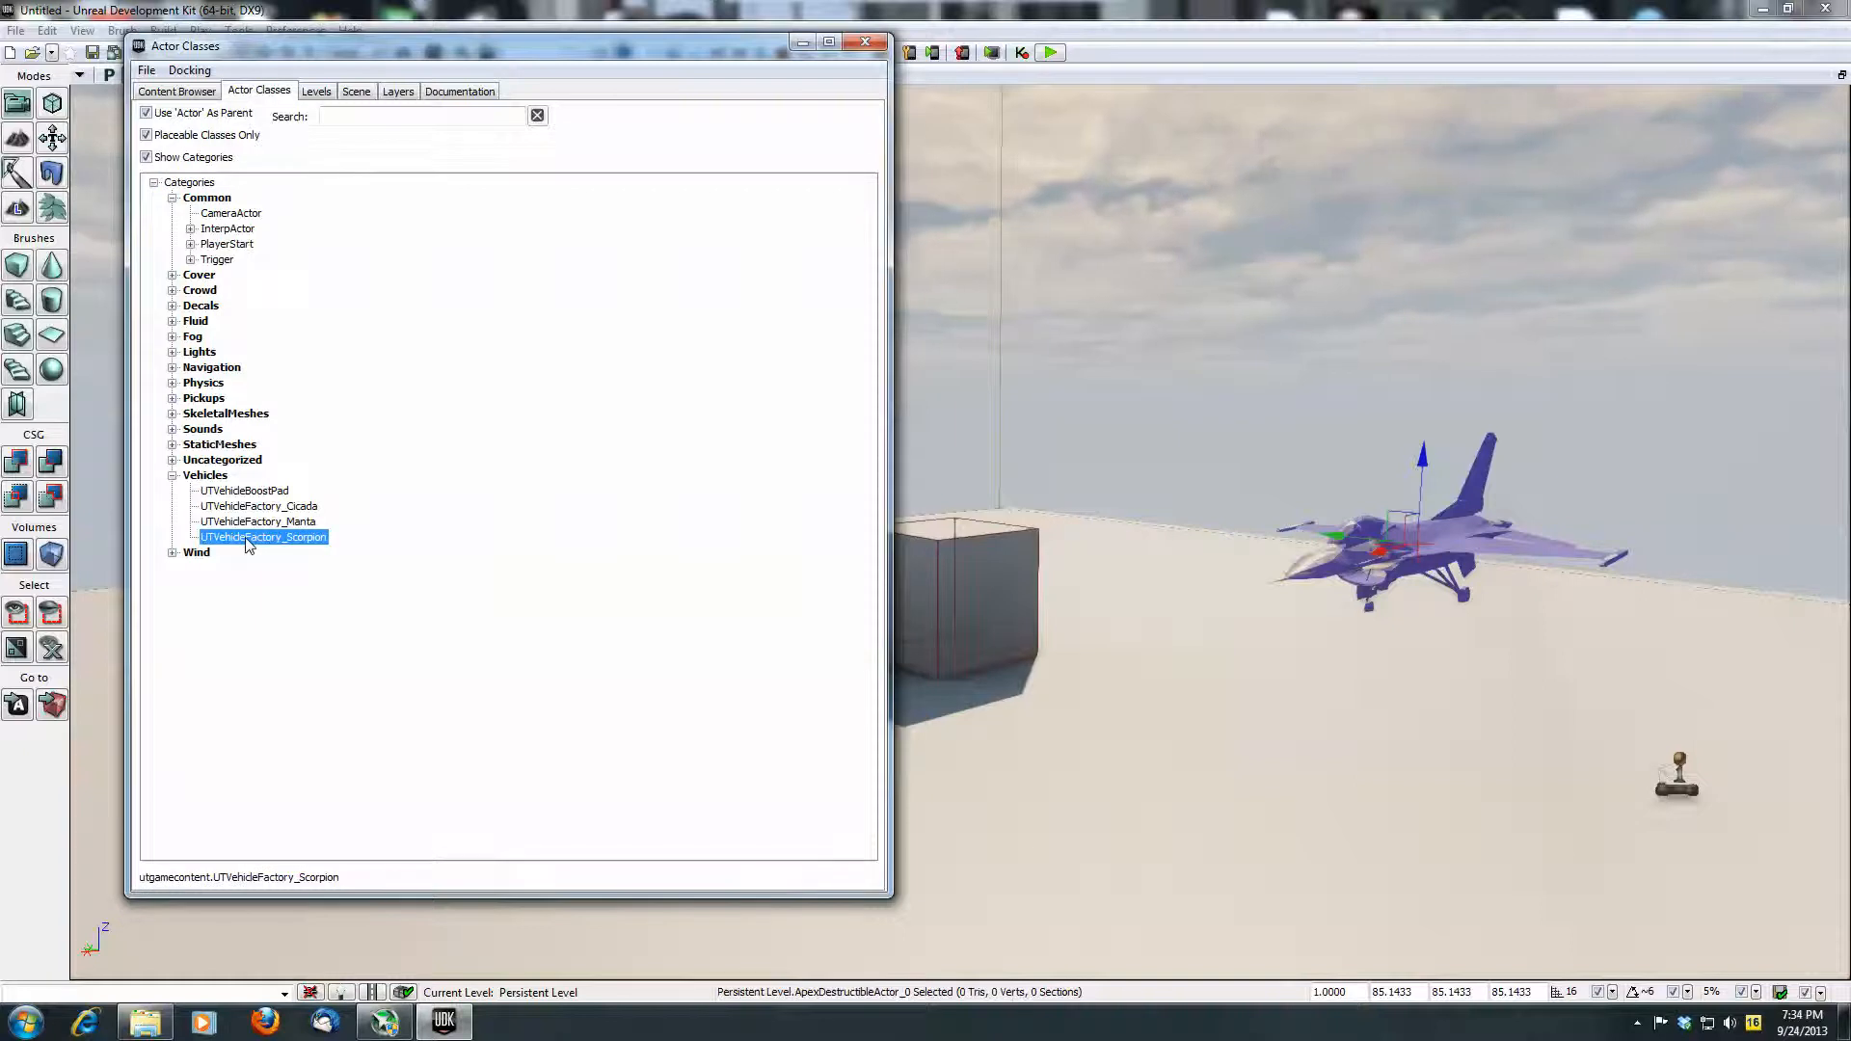
drag(249, 544, 1383, 717)
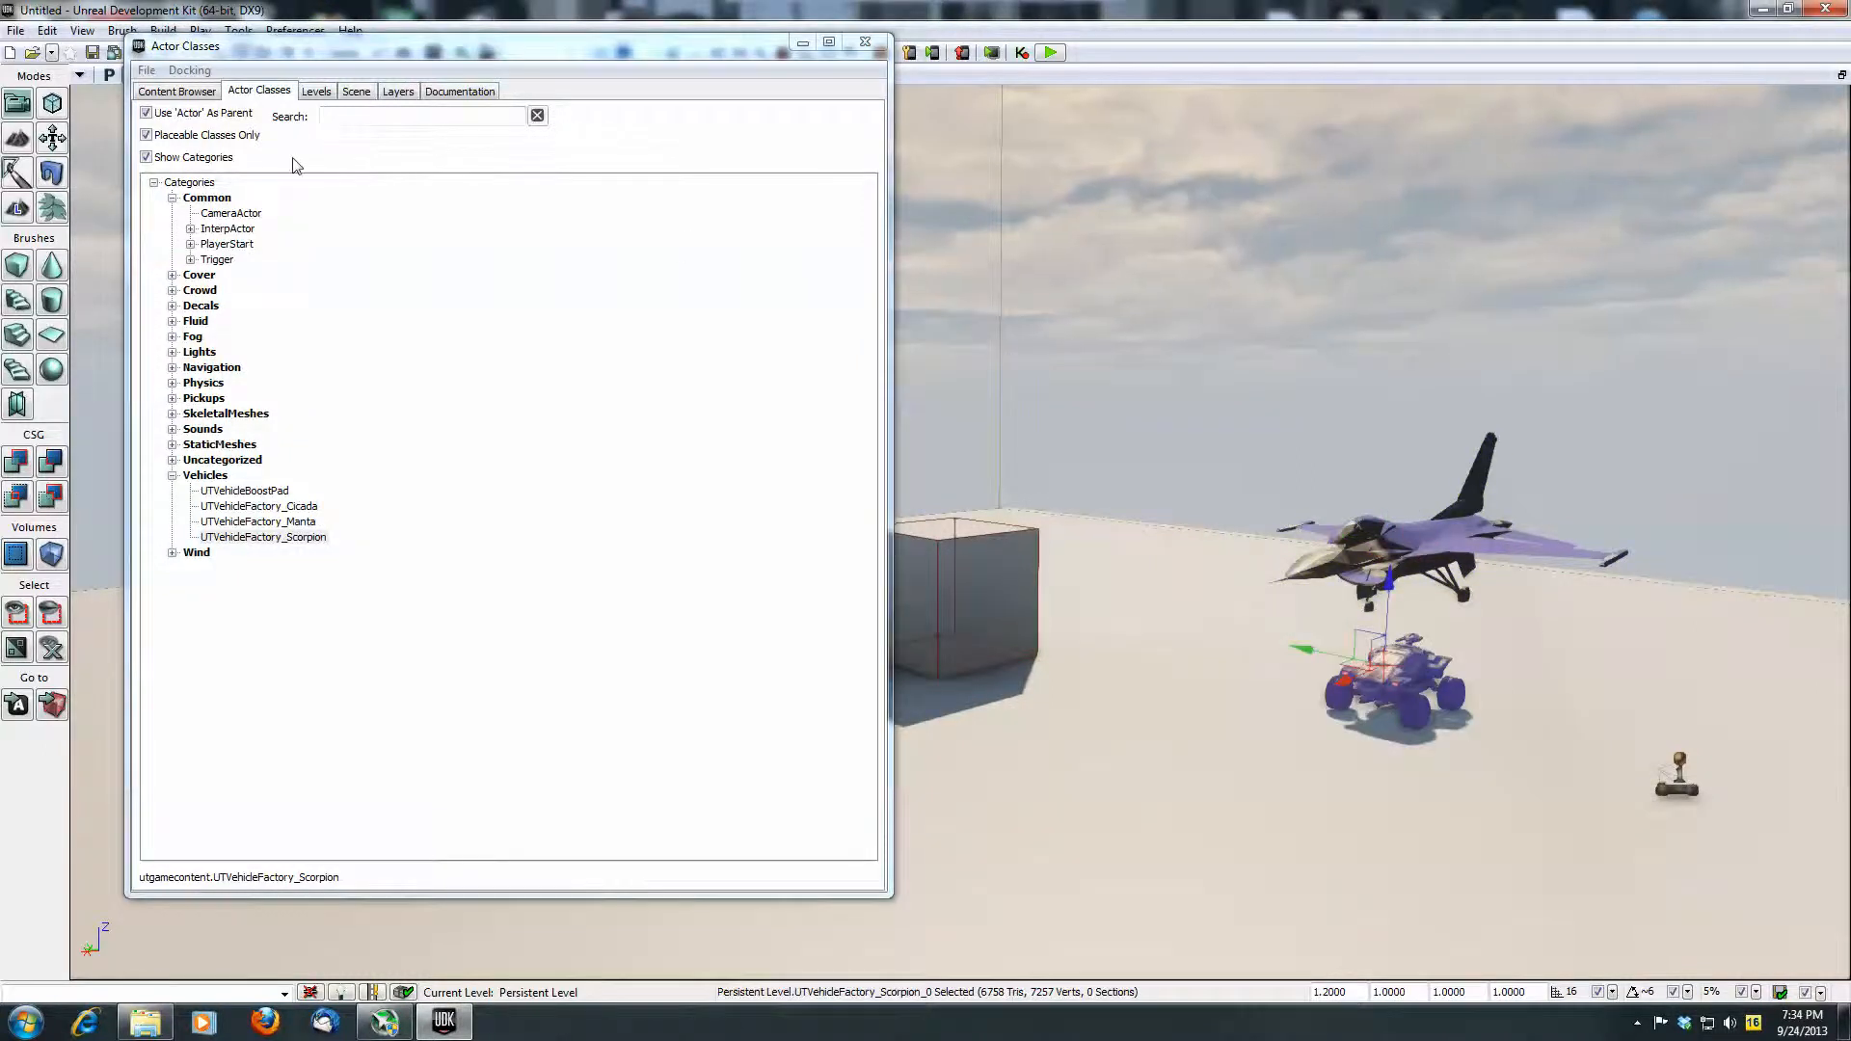
click(178, 91)
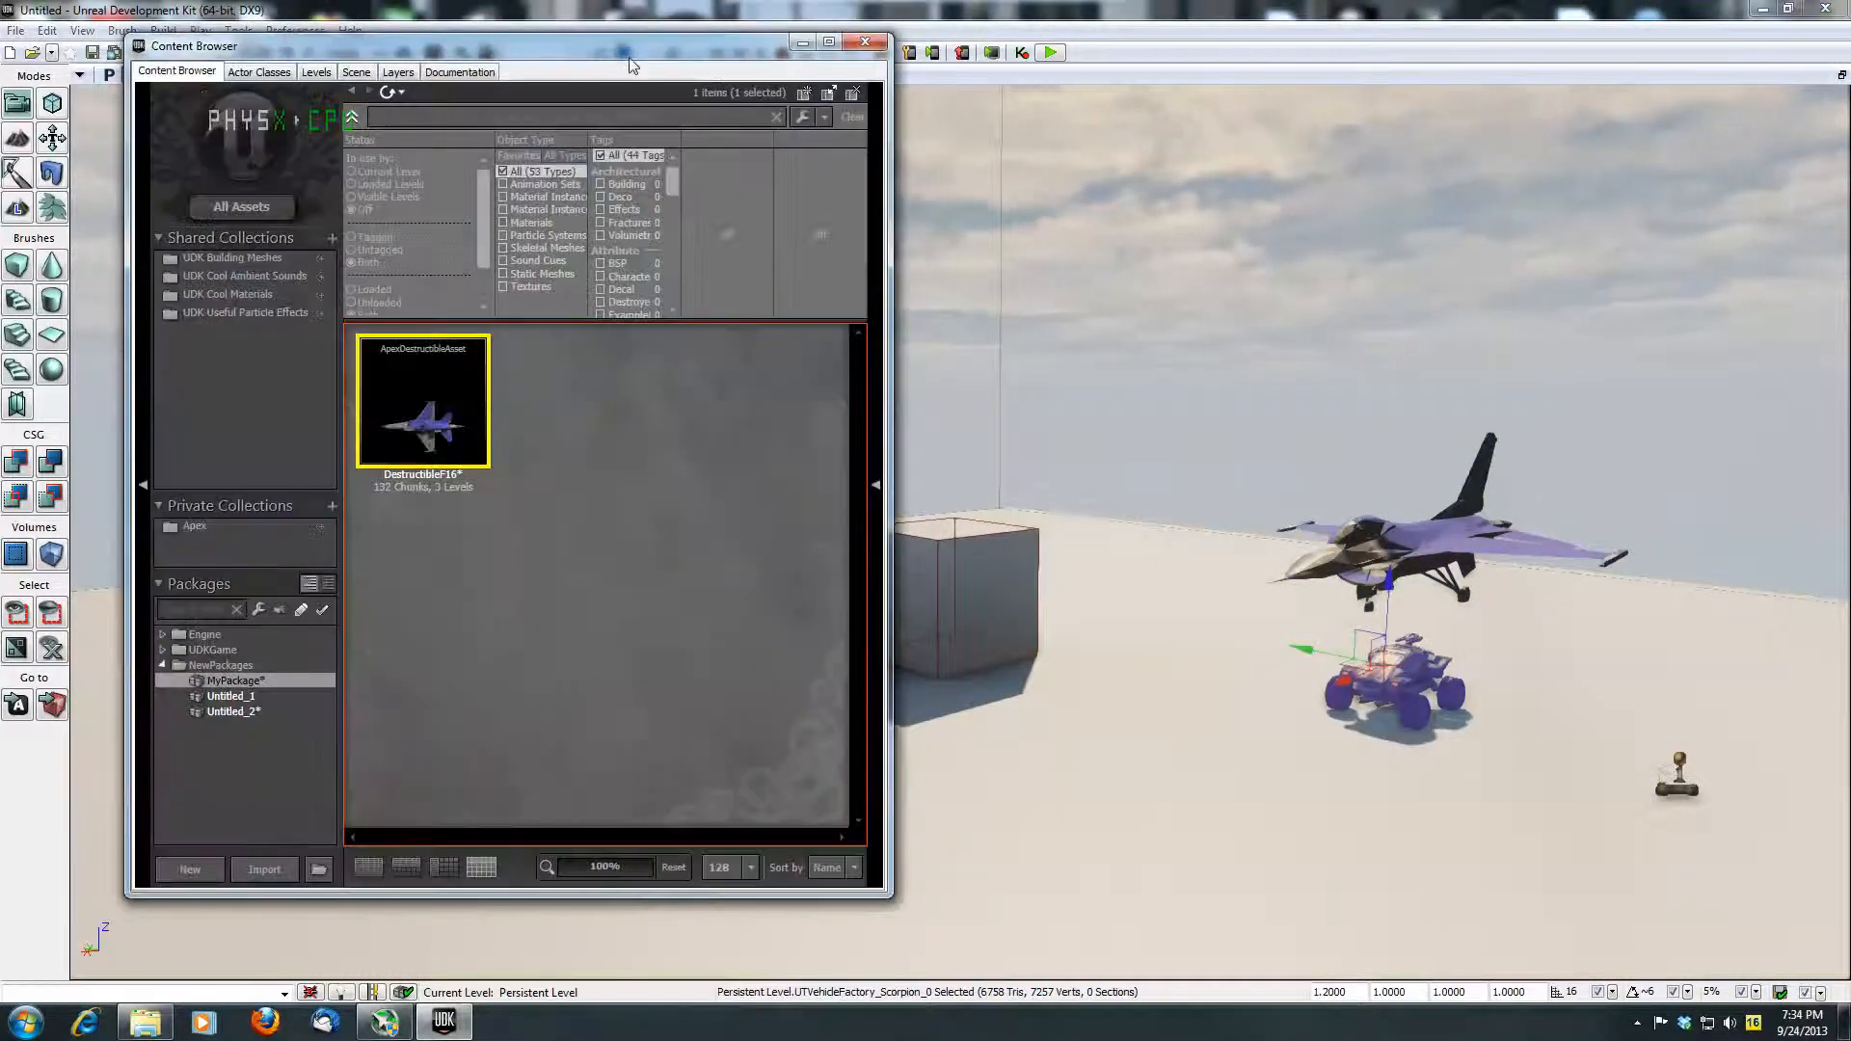
click(863, 43)
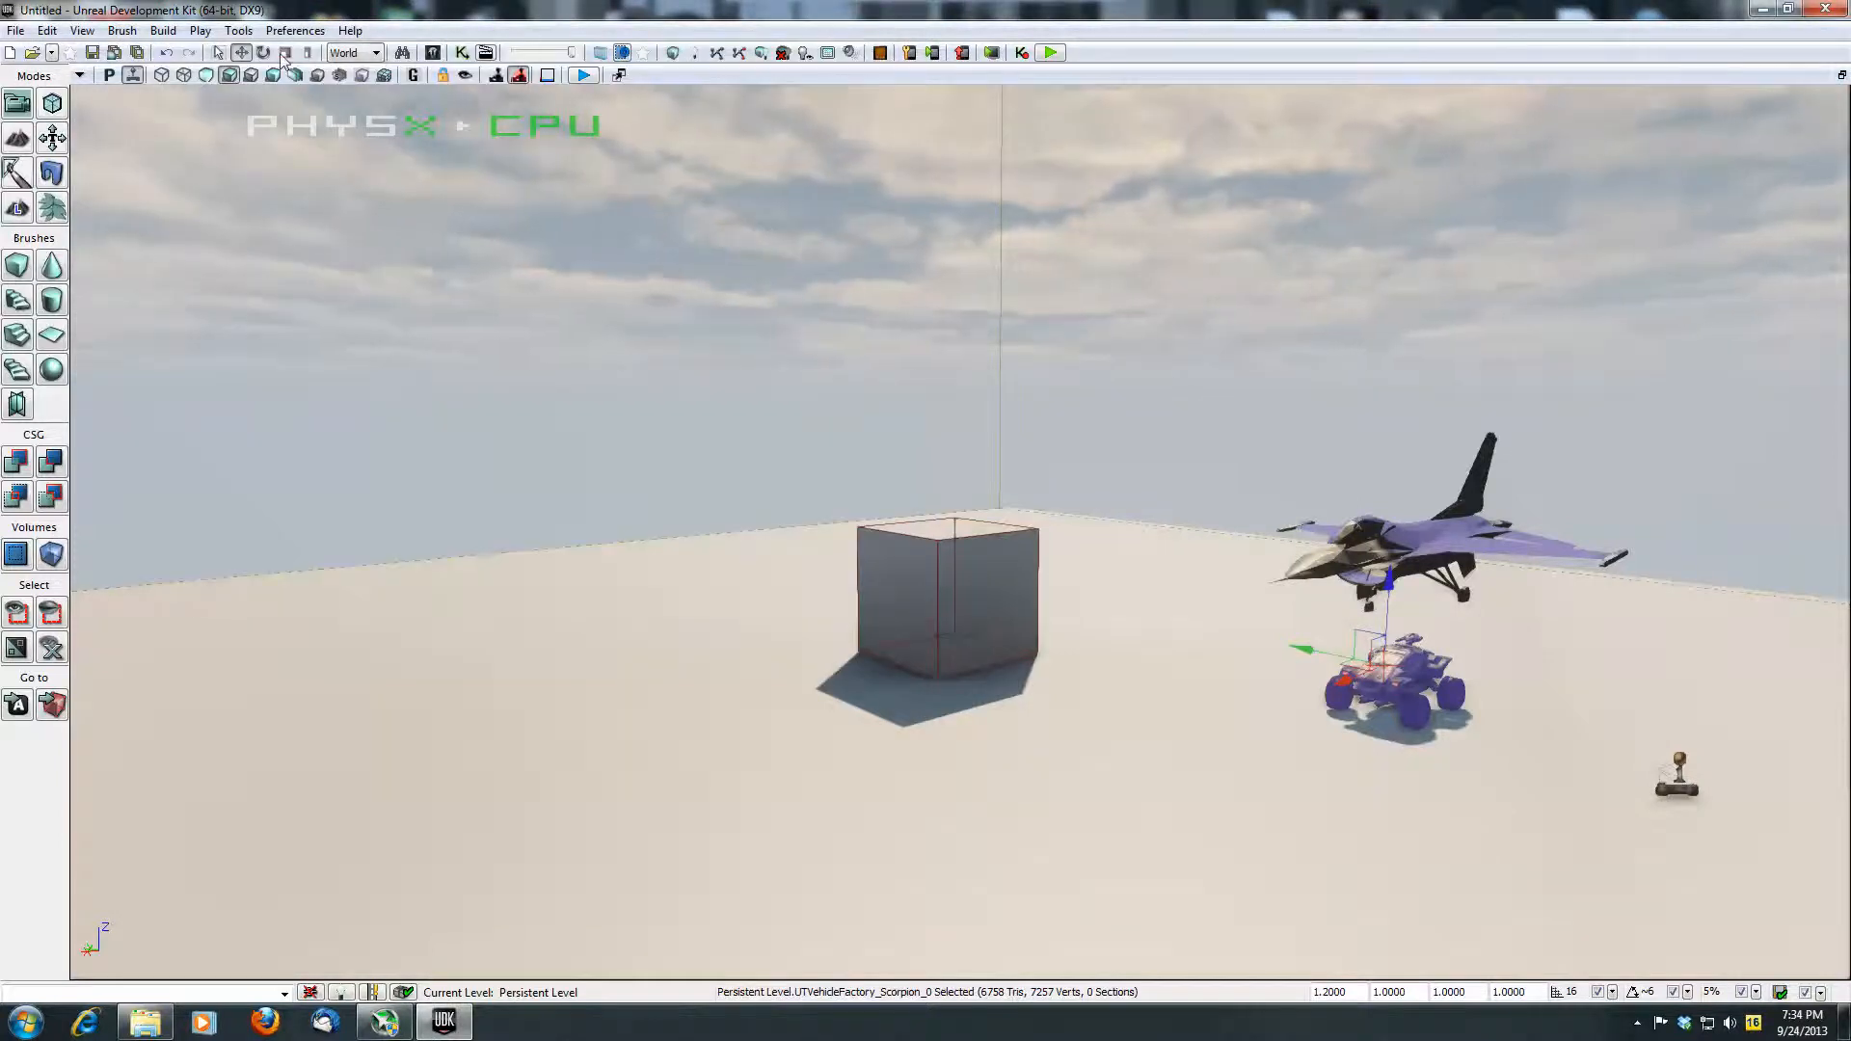
Step: Play the level in the active viewport, walk up to the Scorpion beside the F16 and enter the vehicle
click(200, 31)
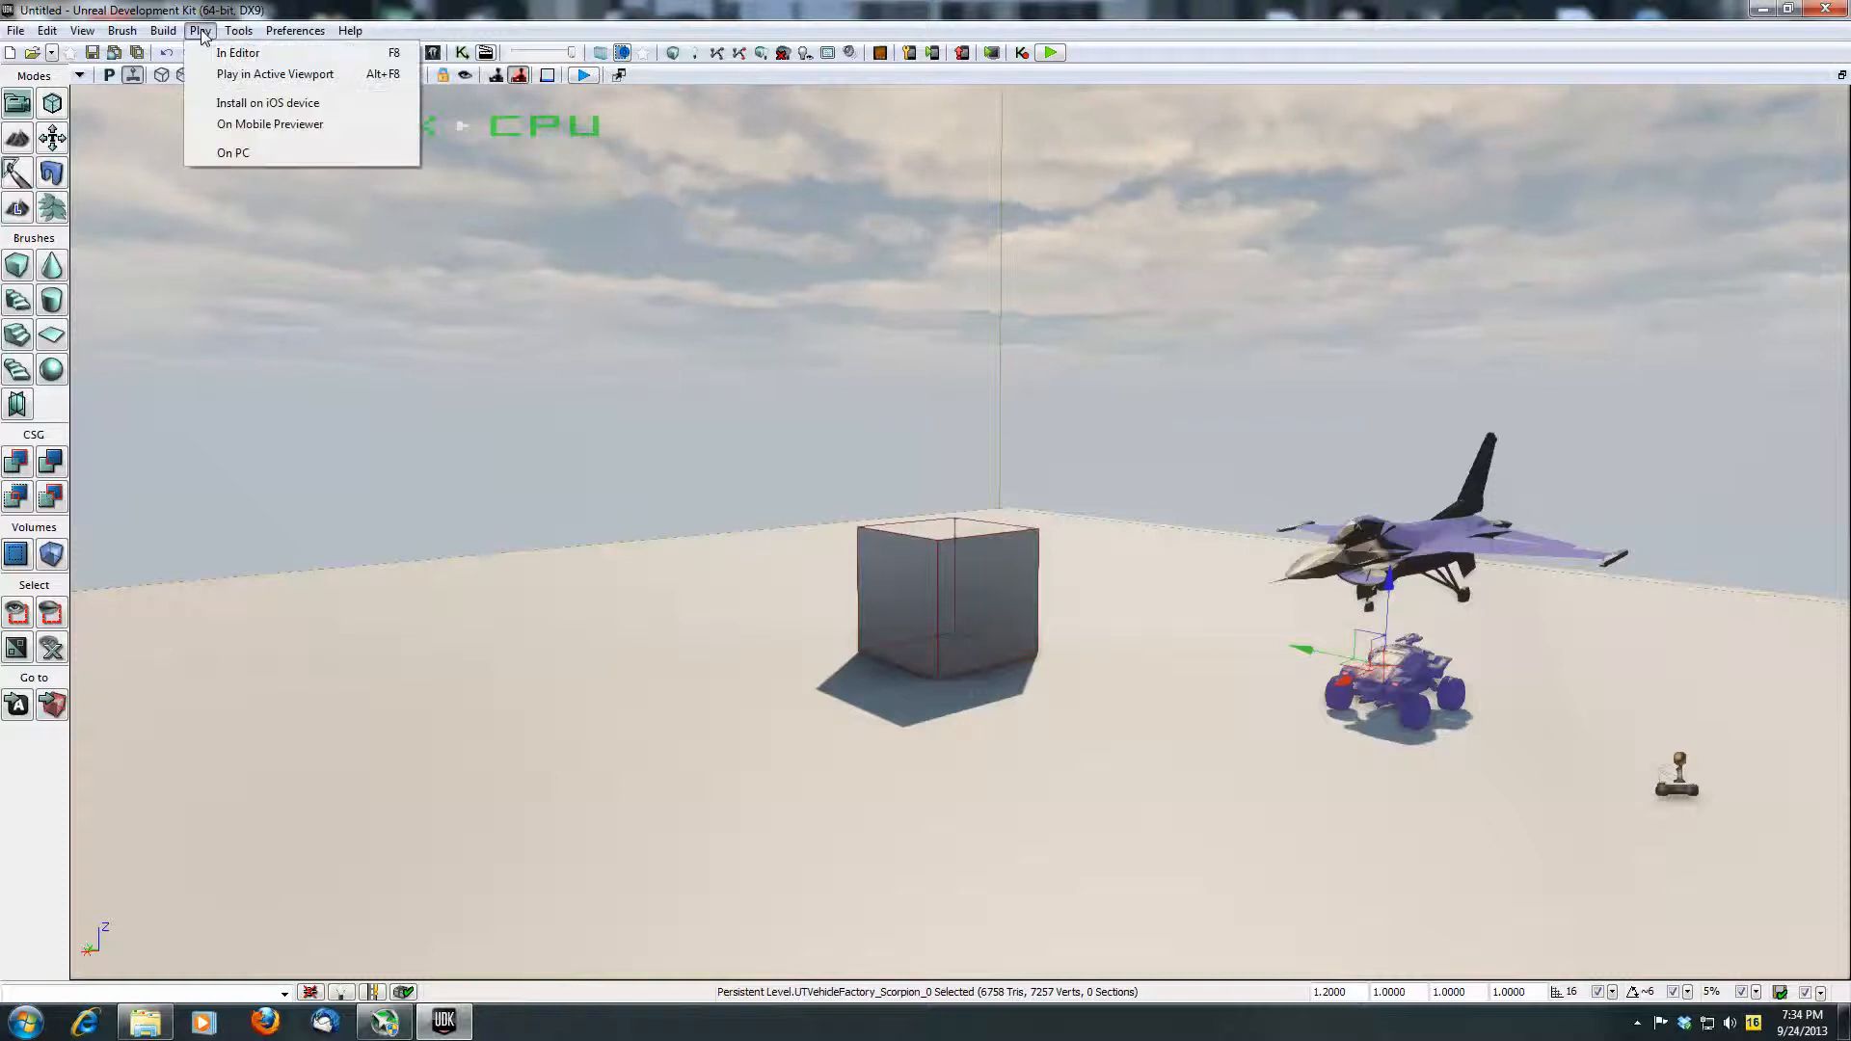
click(223, 77)
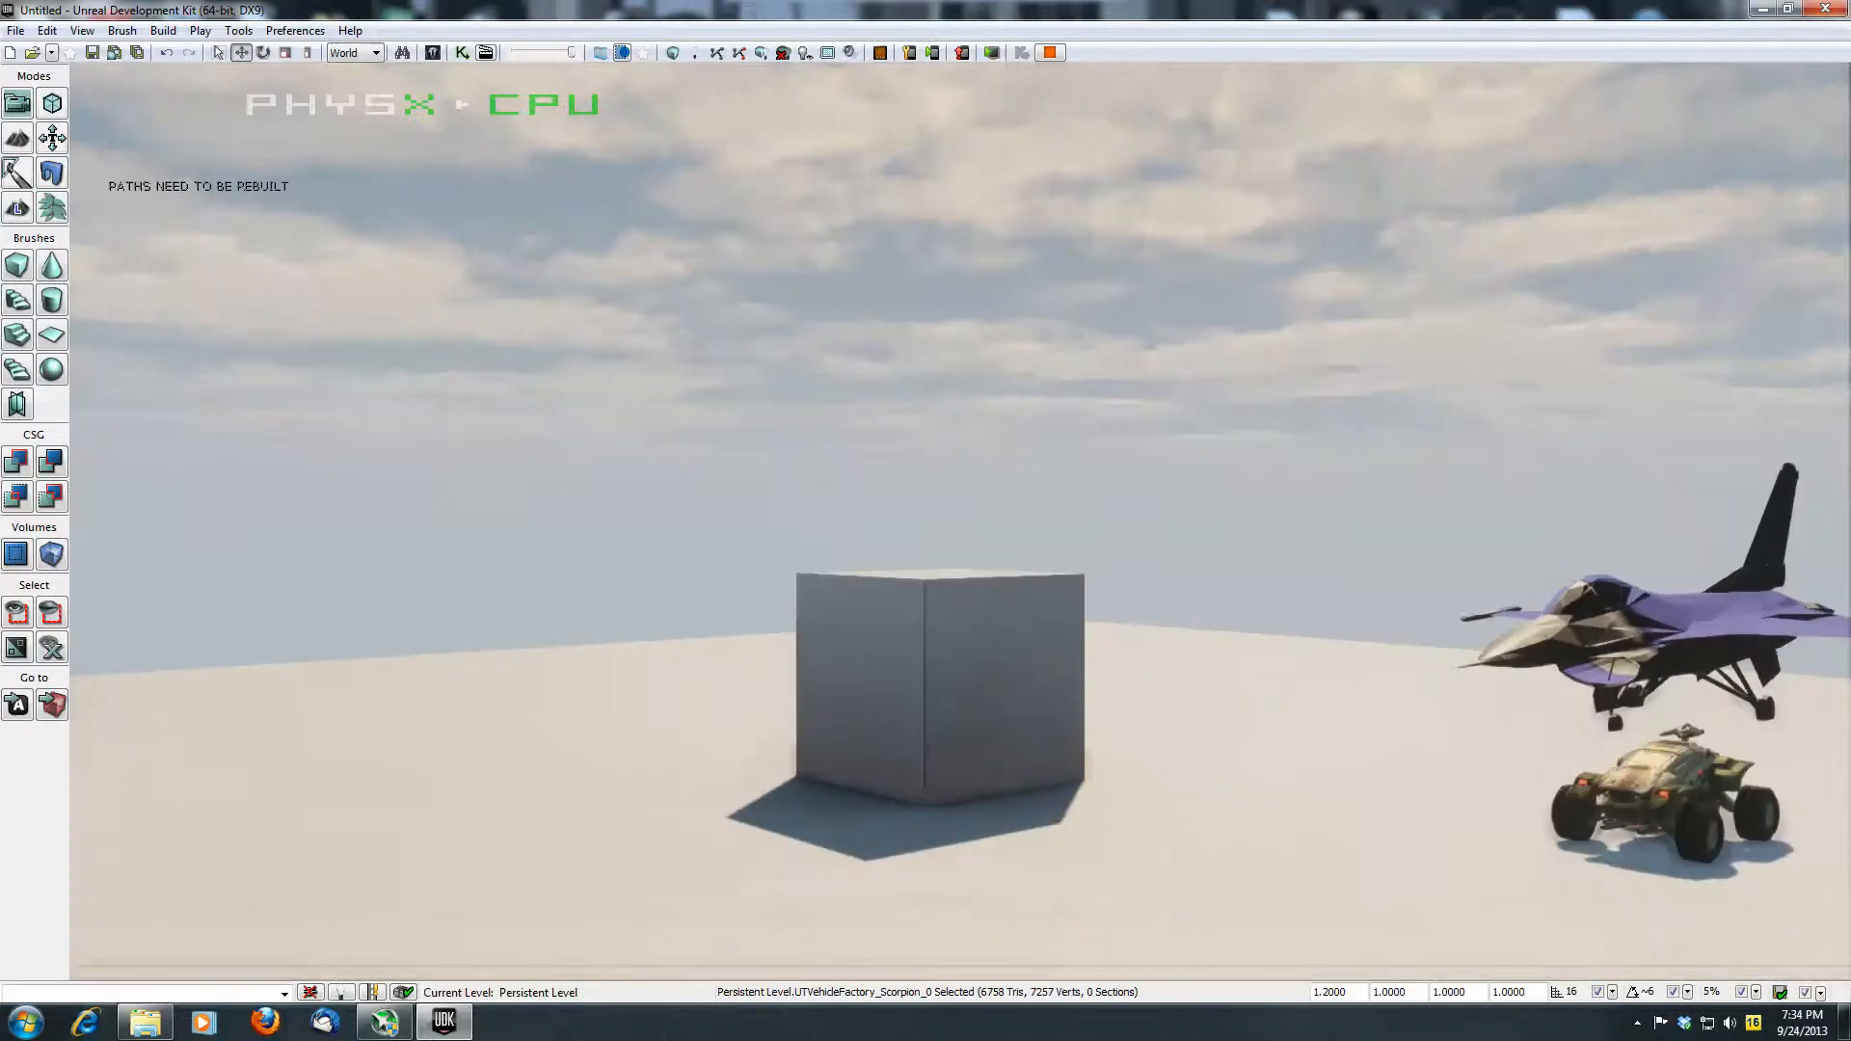
key(w)
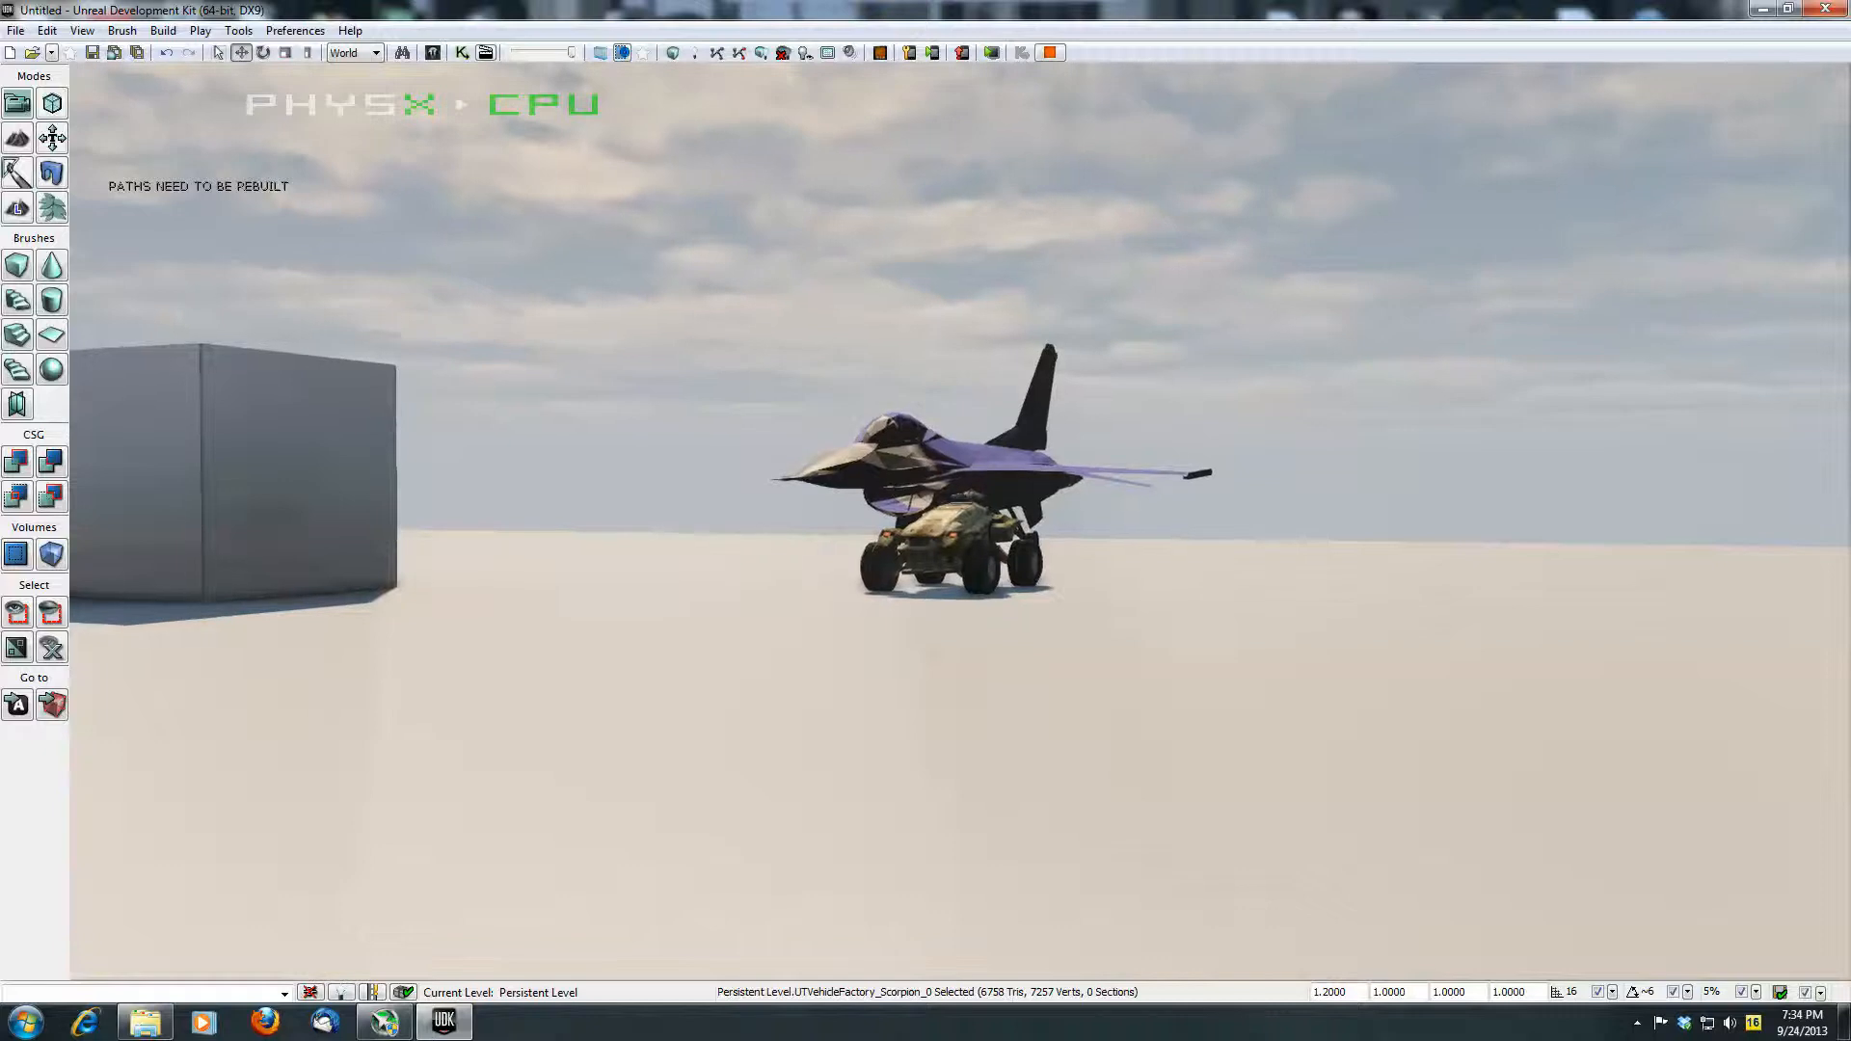
key(w)
key(w)
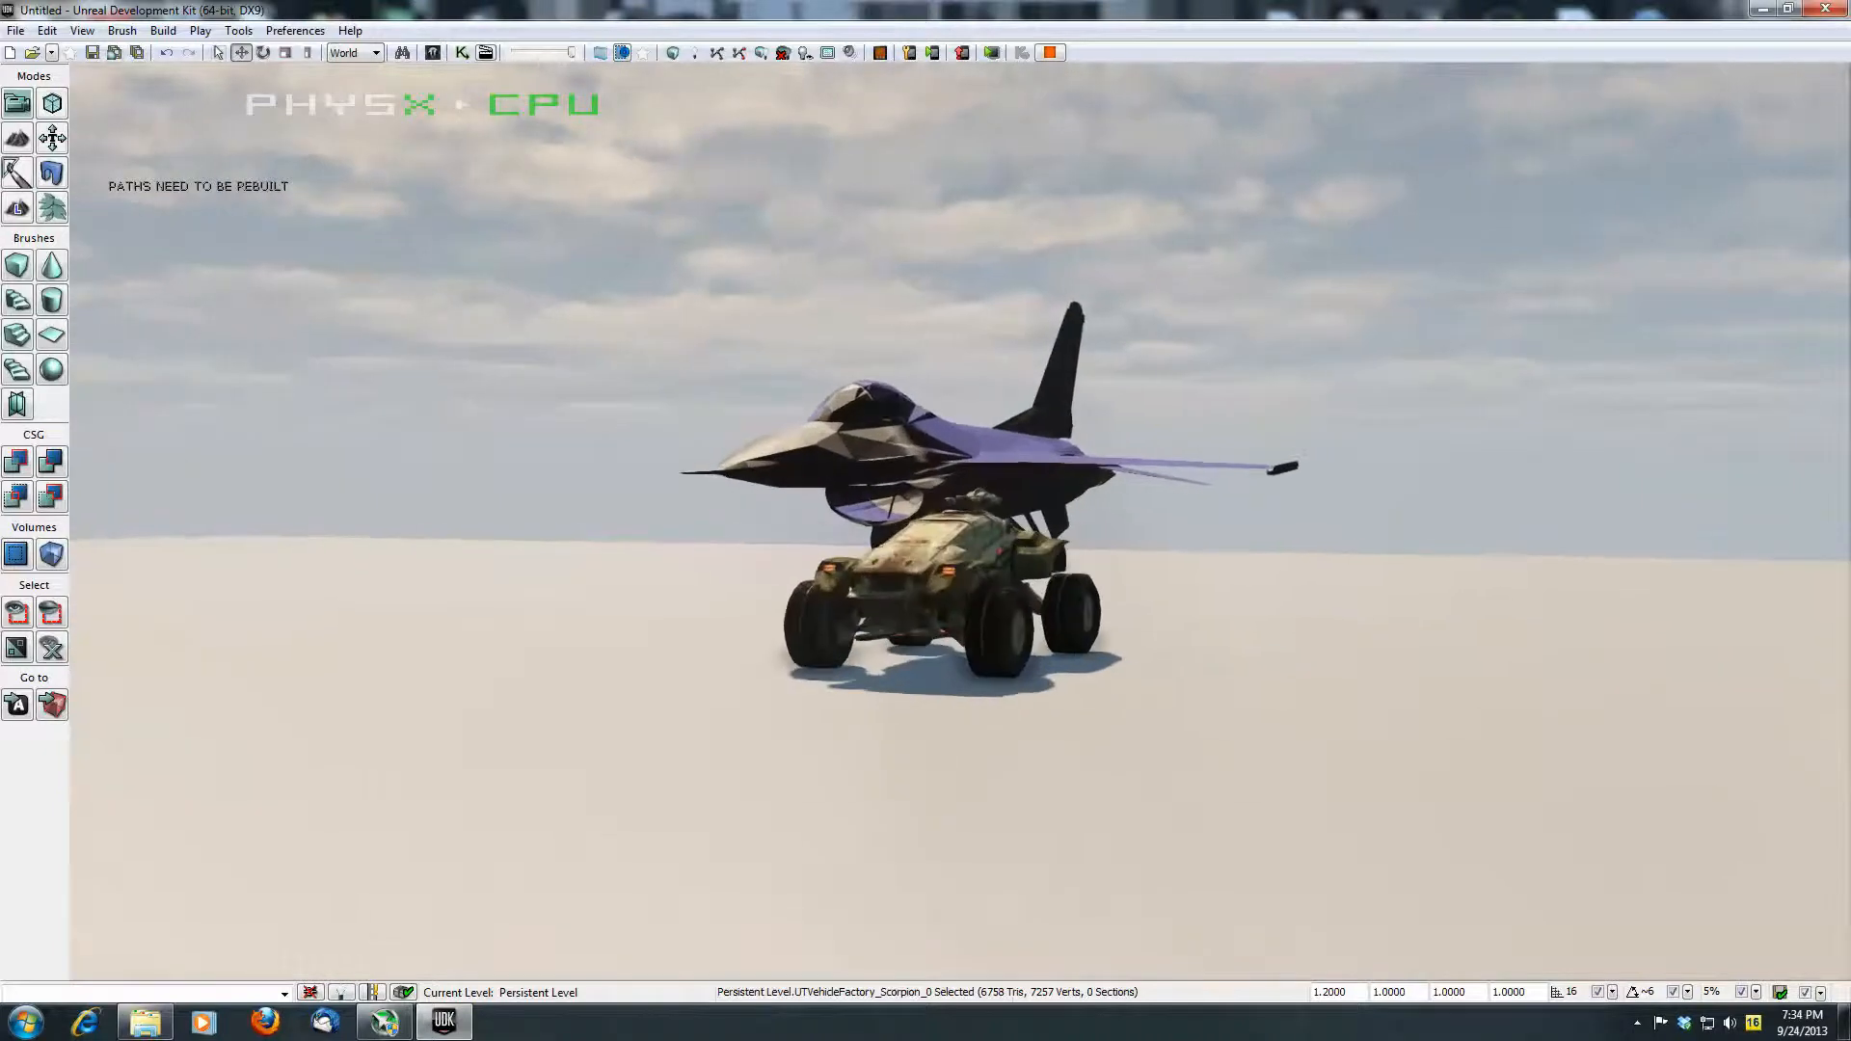
key(w)
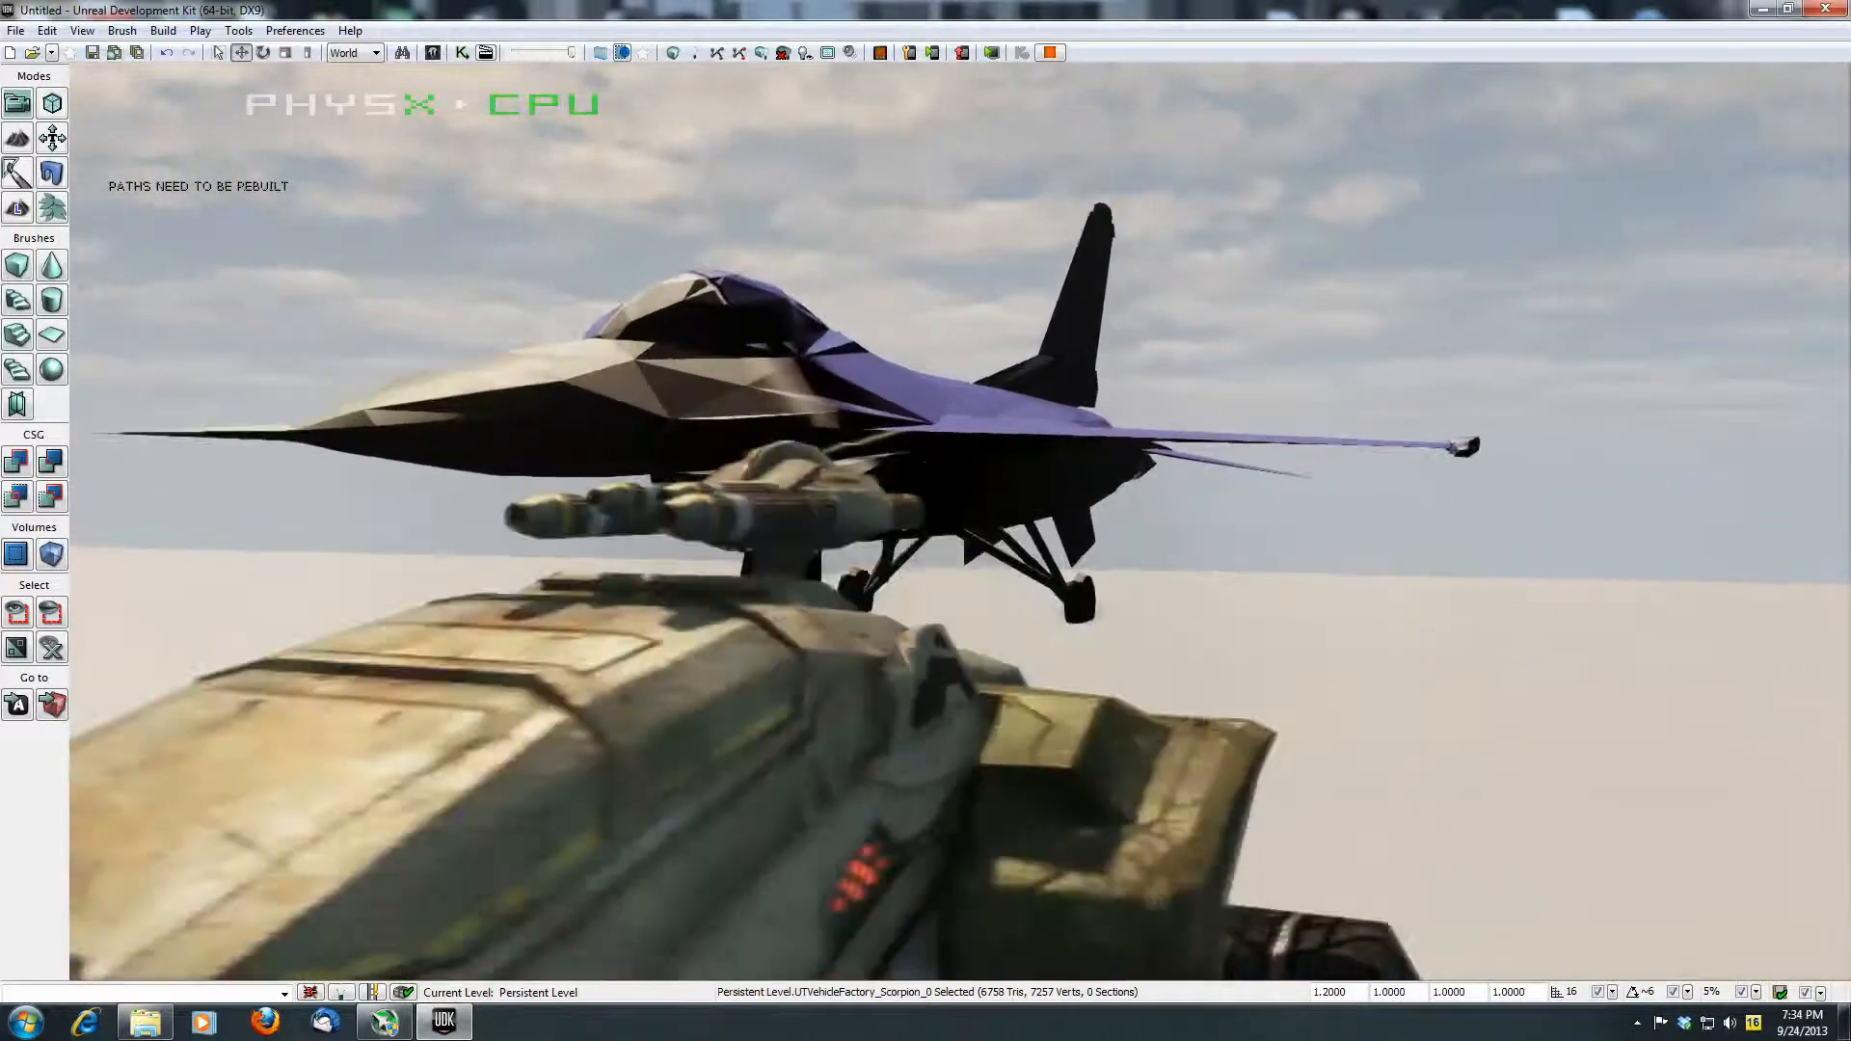
key(a)
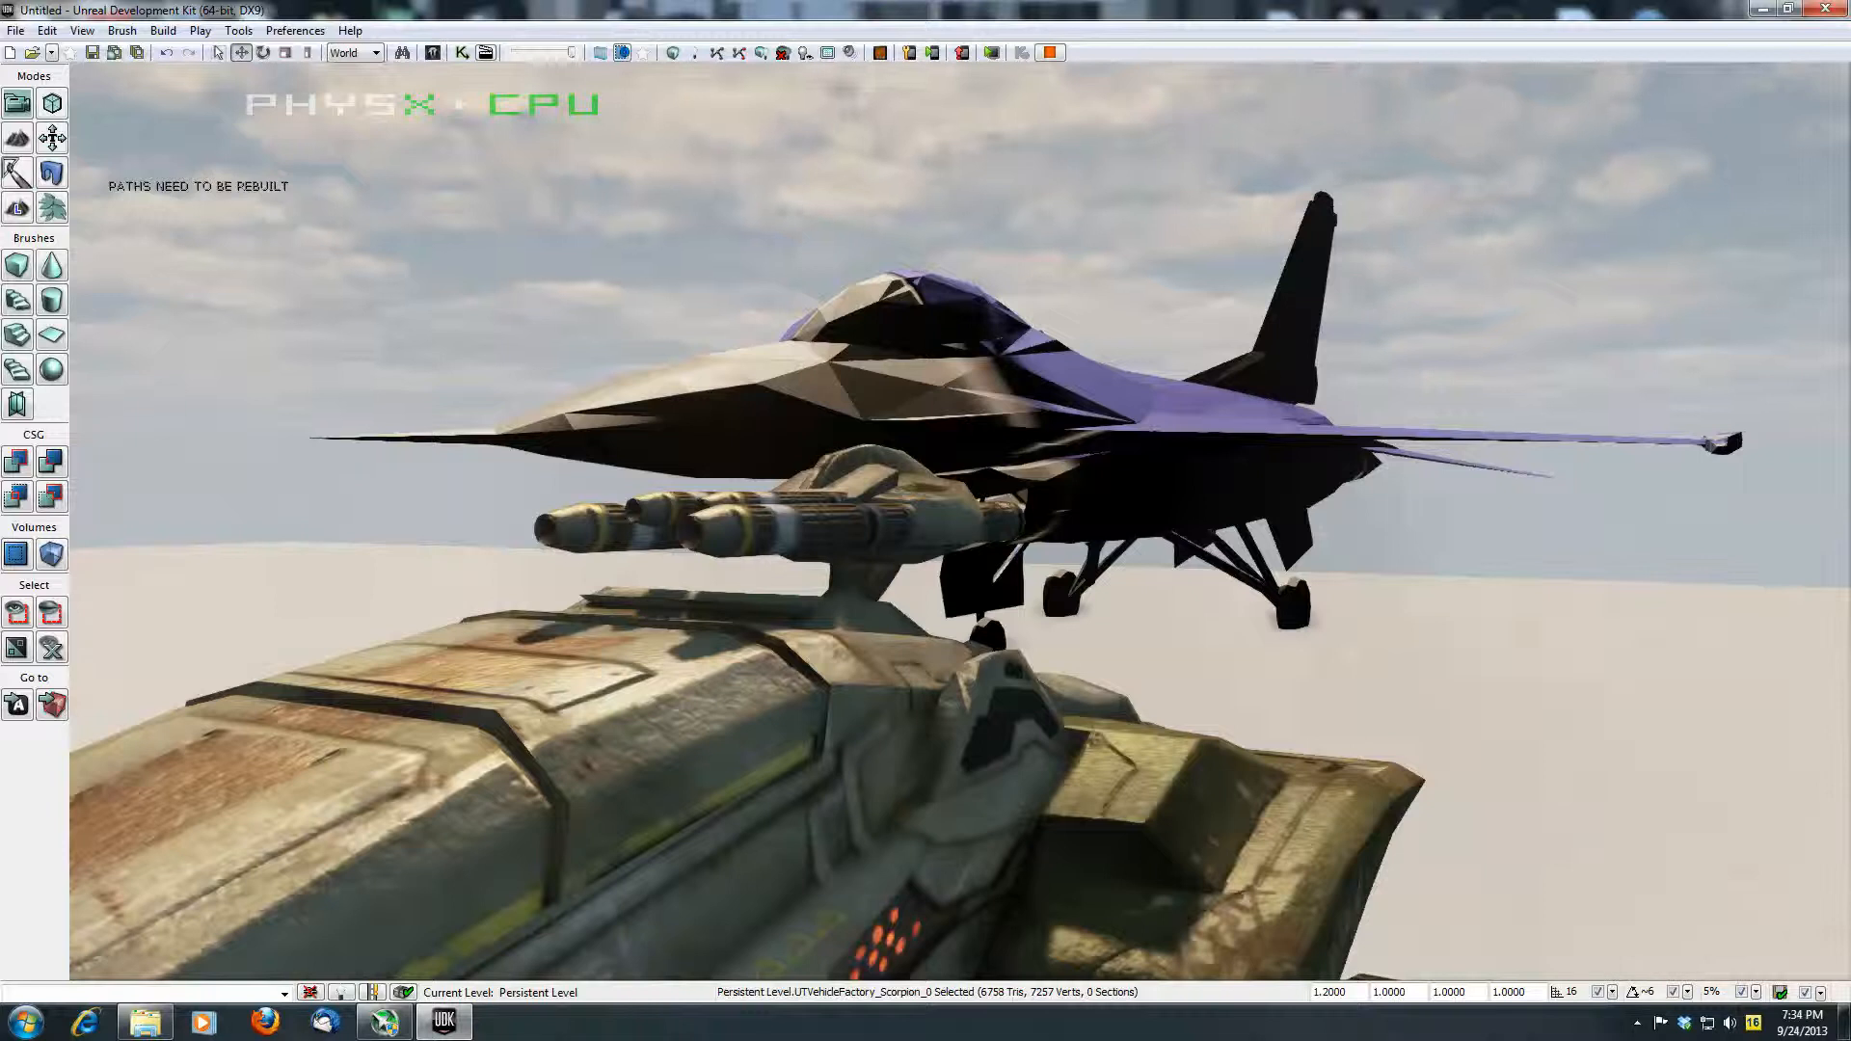
key(a)
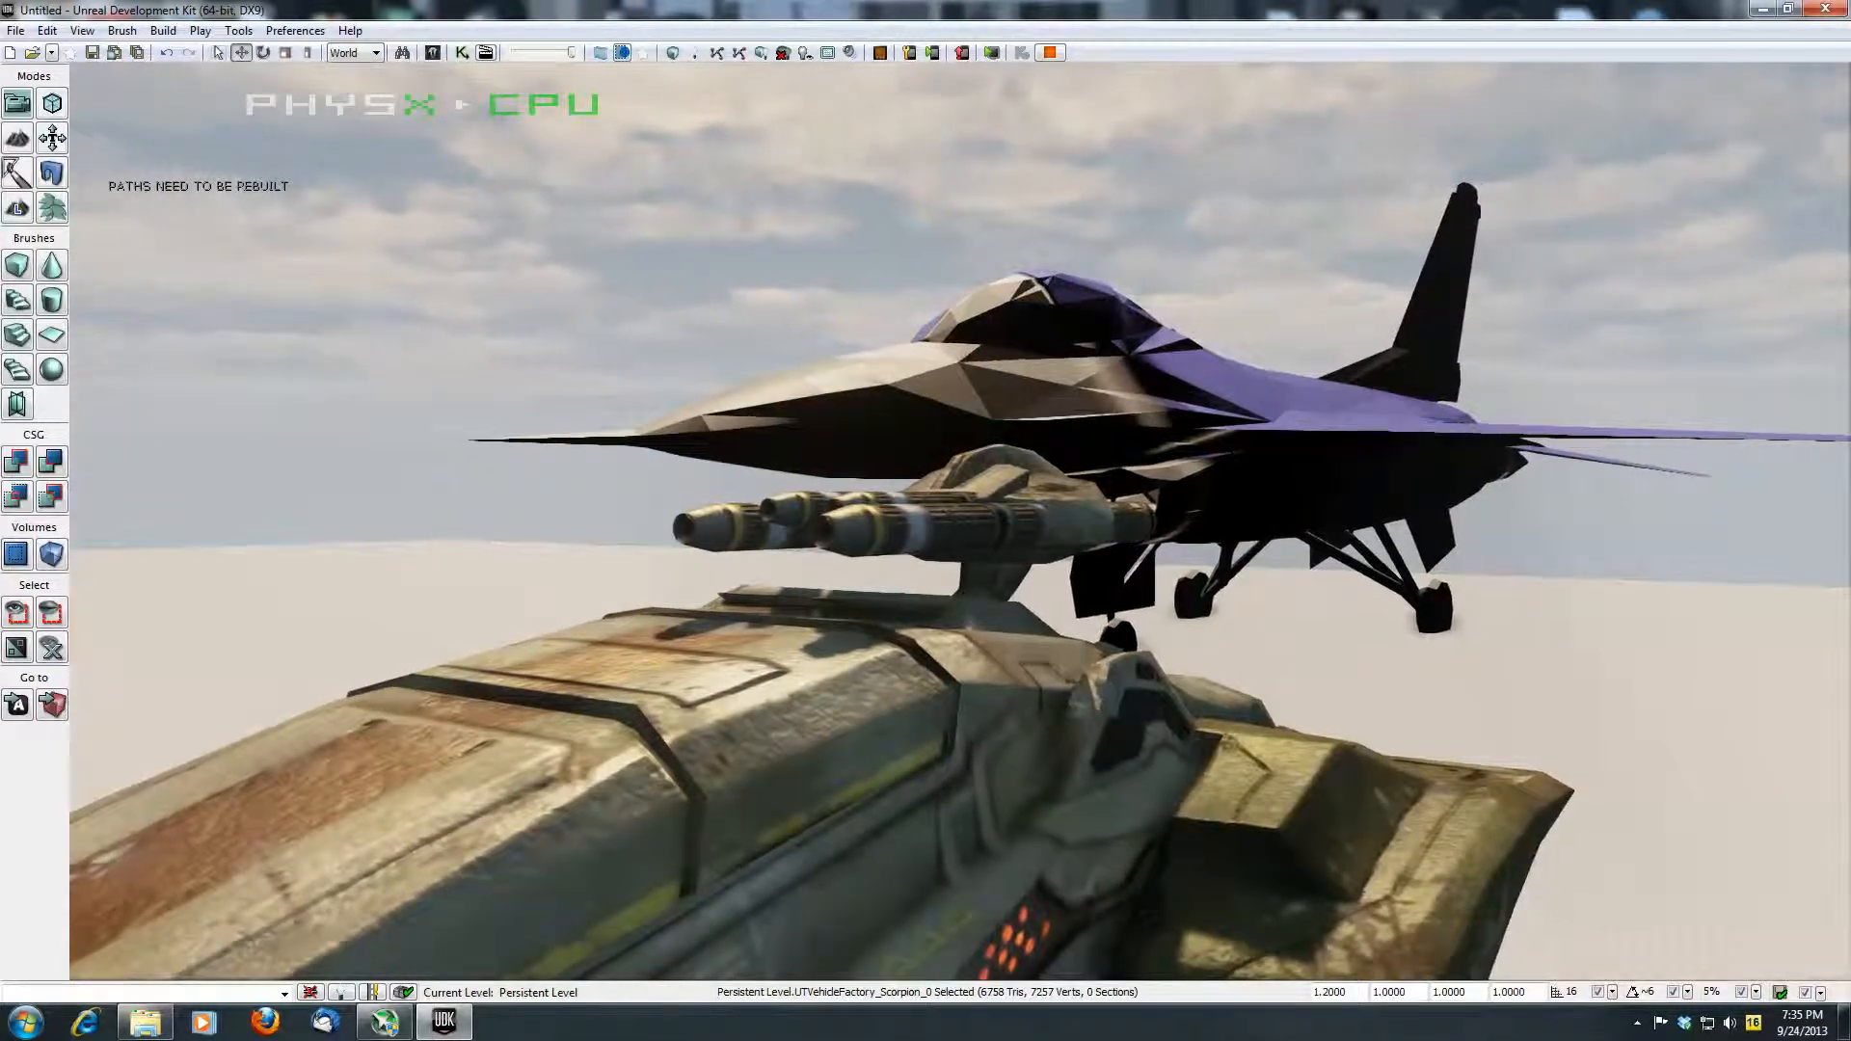
key(e)
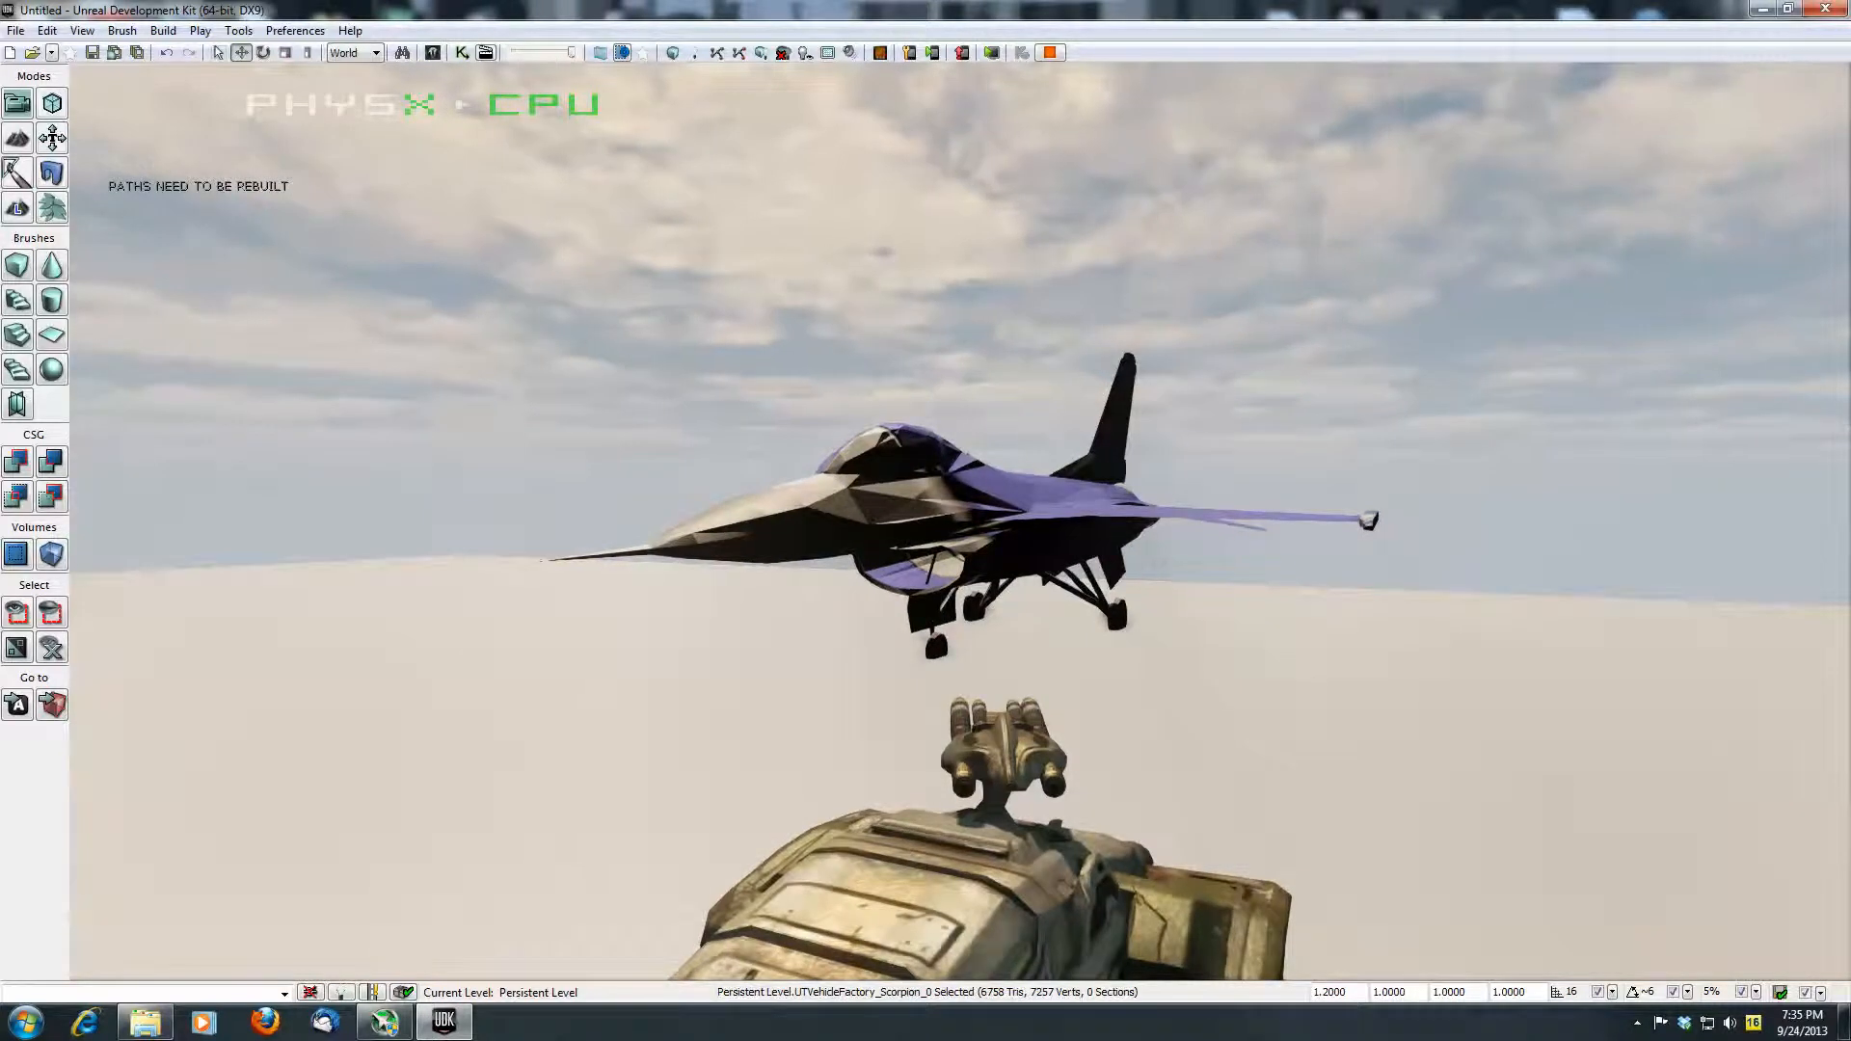
Step: Fire the Scorpion's weapon at the F16 twice to test its destruction, and end the play session
click(960, 522)
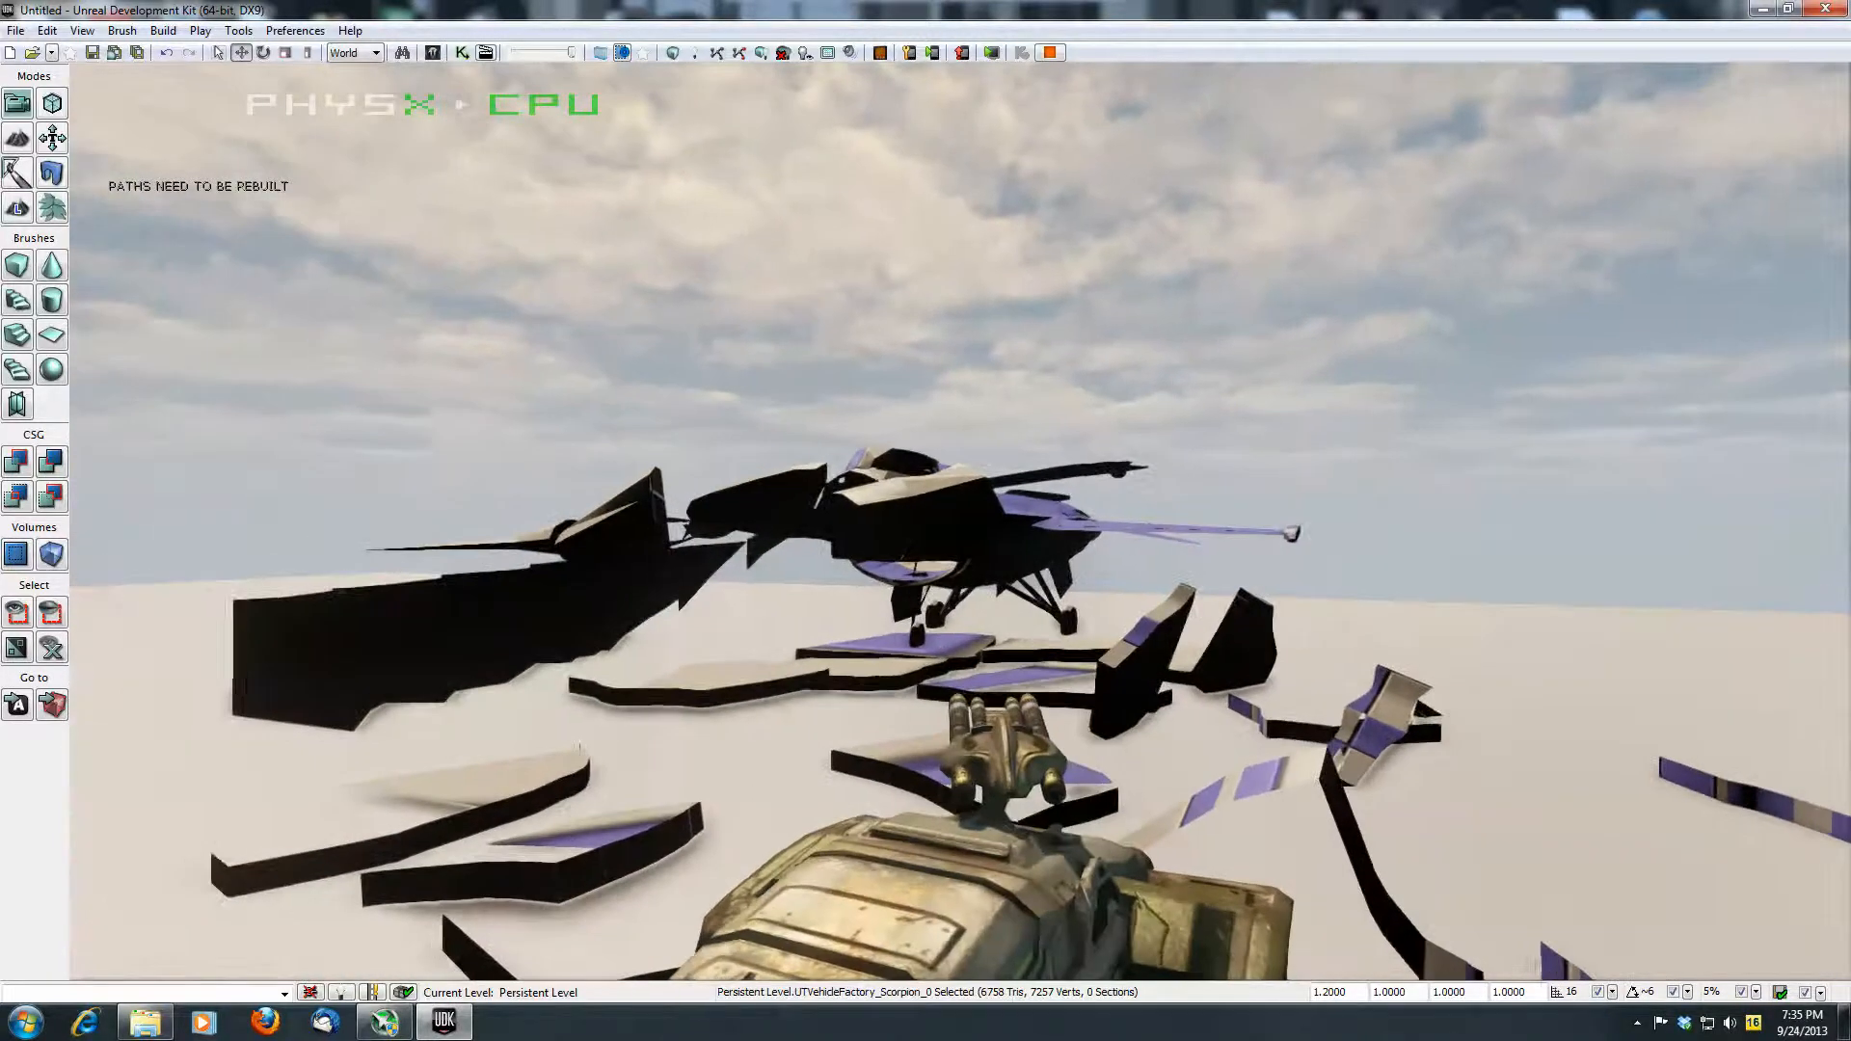
click(960, 521)
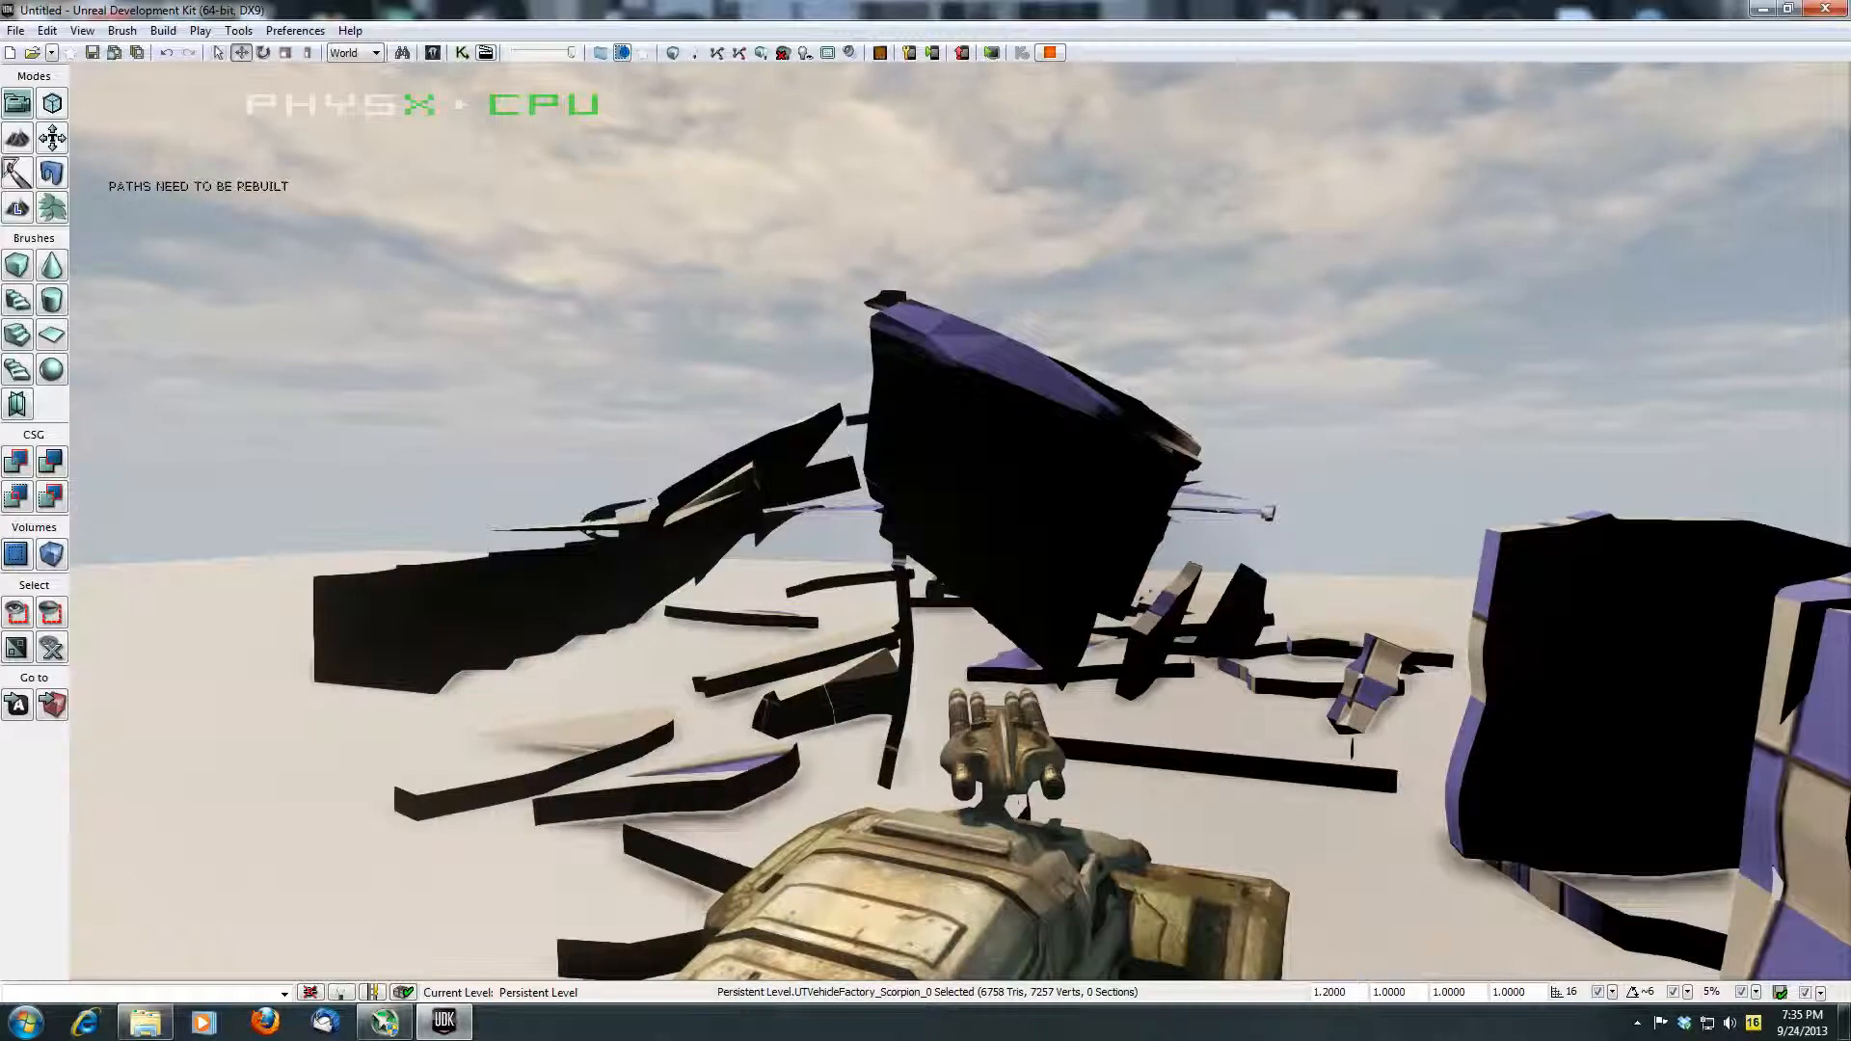
key(Escape)
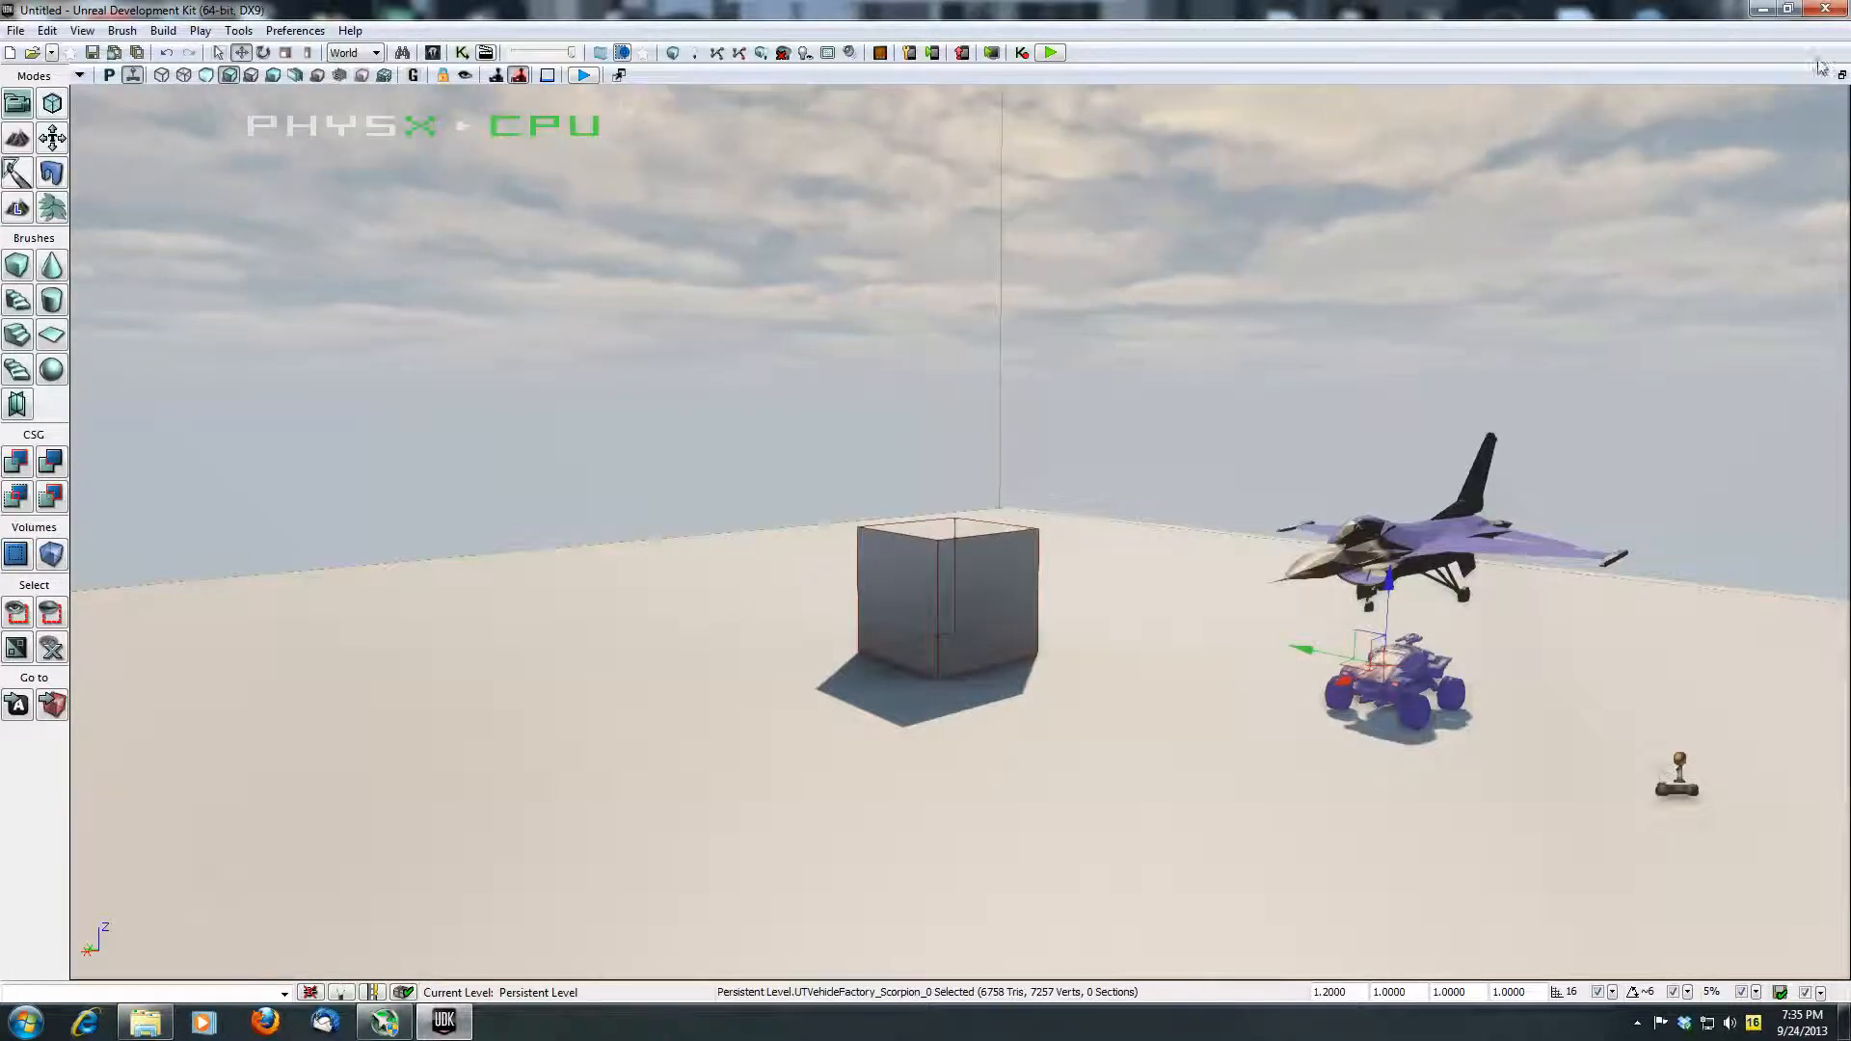
Step: Exit the editor without saving the Untitled_2 and MyPackage packages
click(1825, 8)
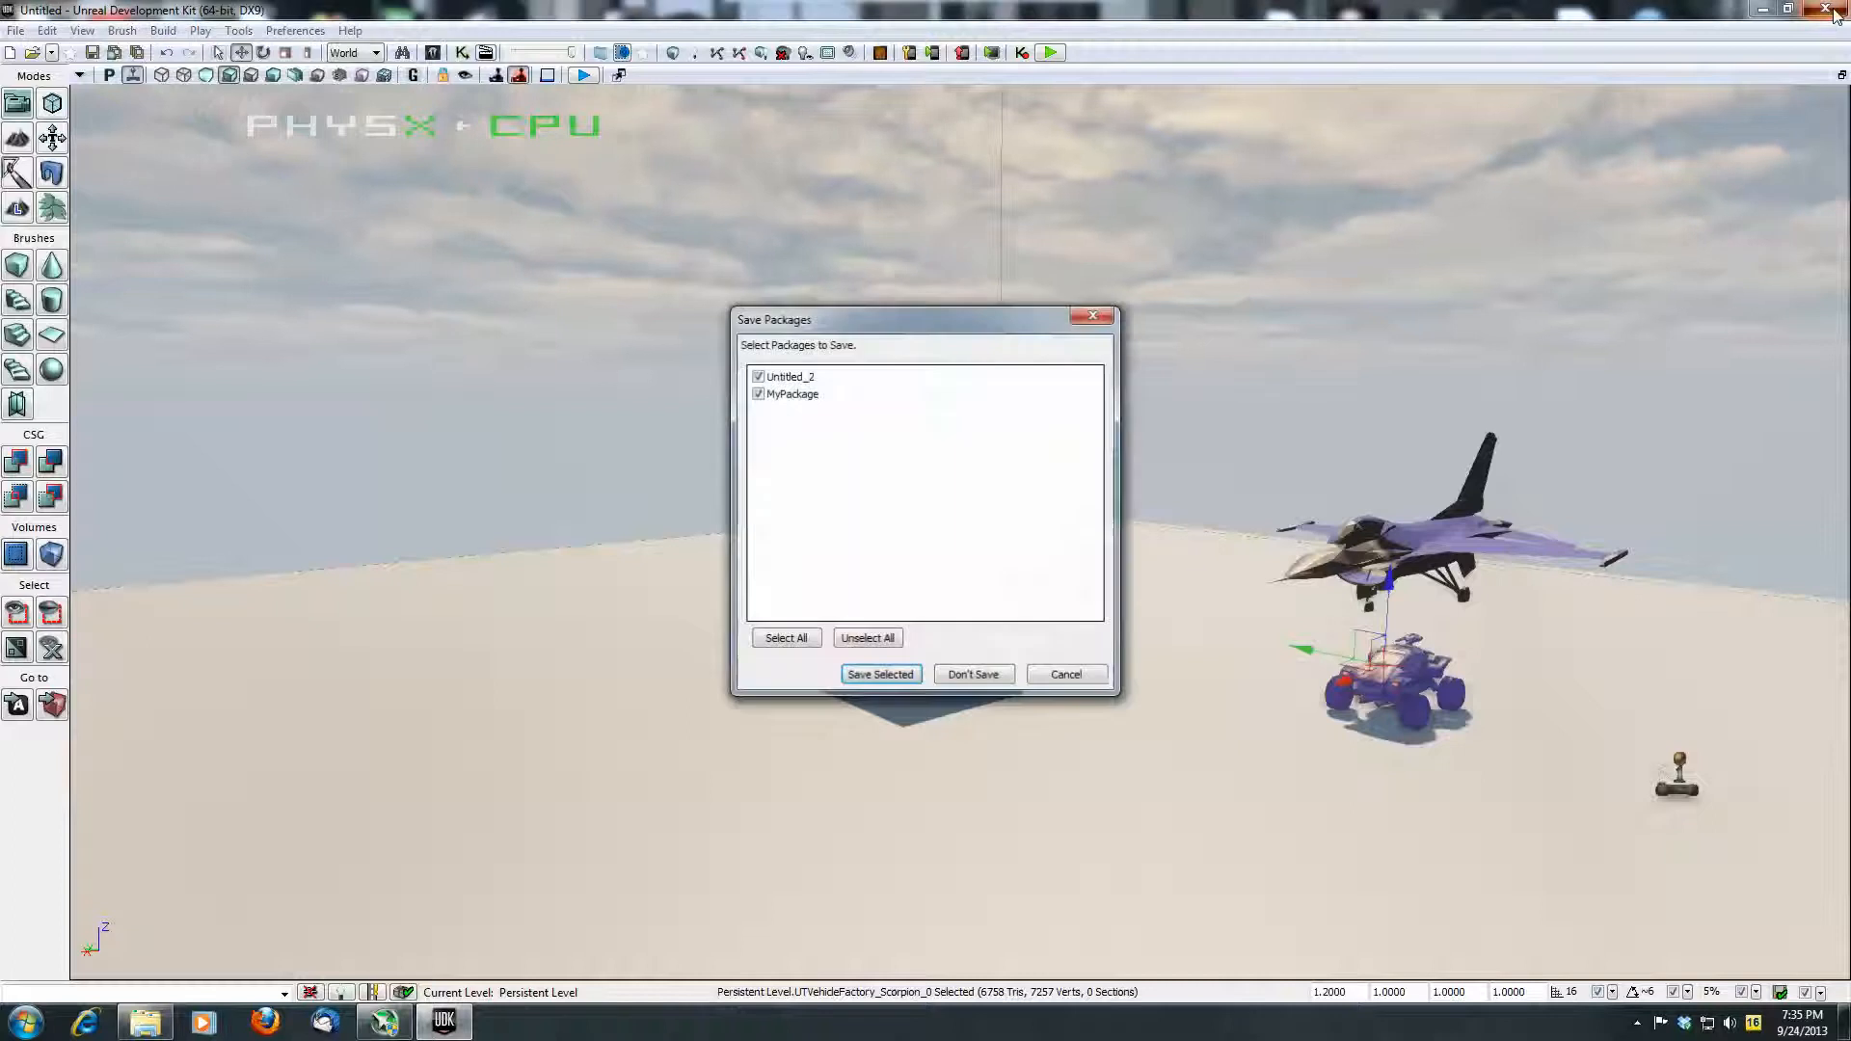
click(971, 676)
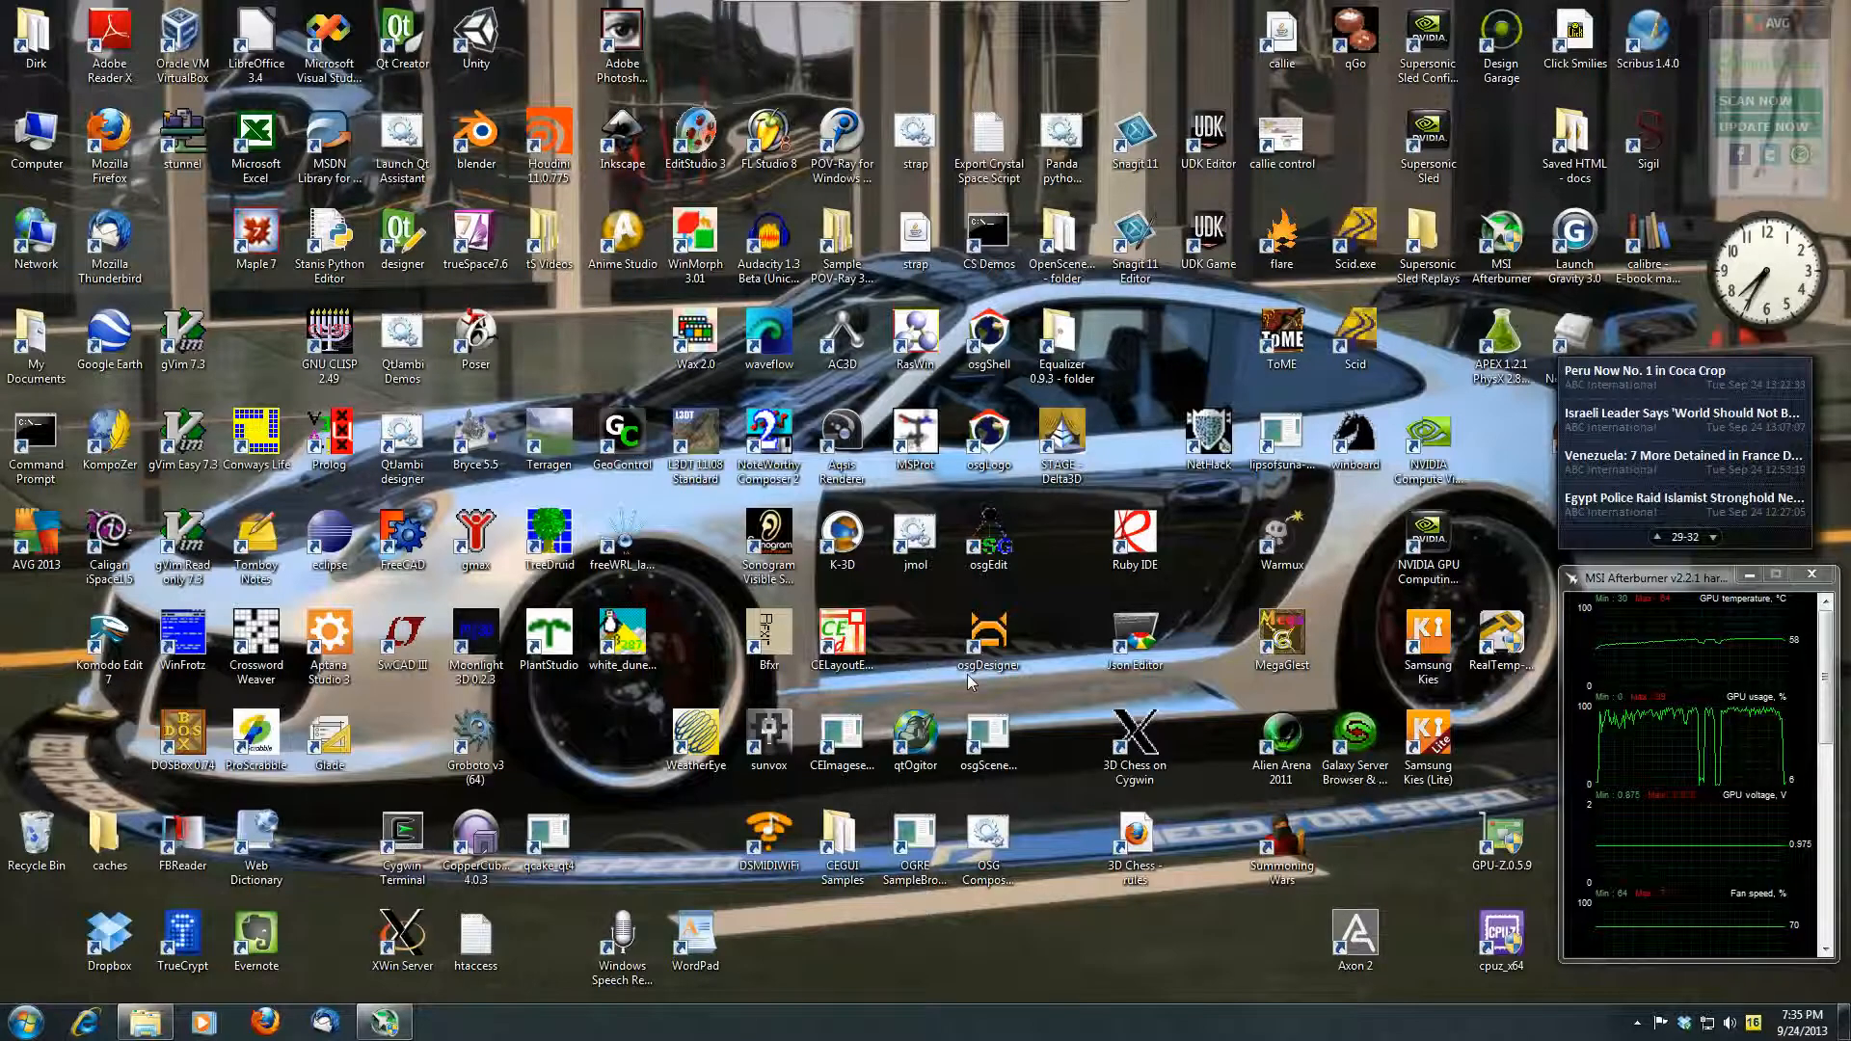